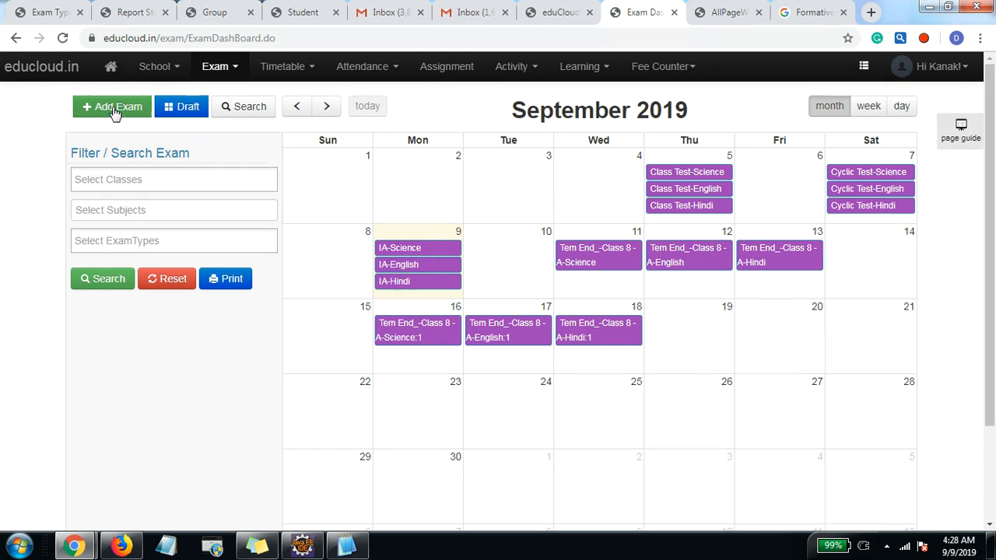
Step: Start a single quick-add exam and set its exam type to the first Class Test option
{"action": "left_click", "coordinate": [113, 109]}
{"action": "left_click", "coordinate": [123, 156]}
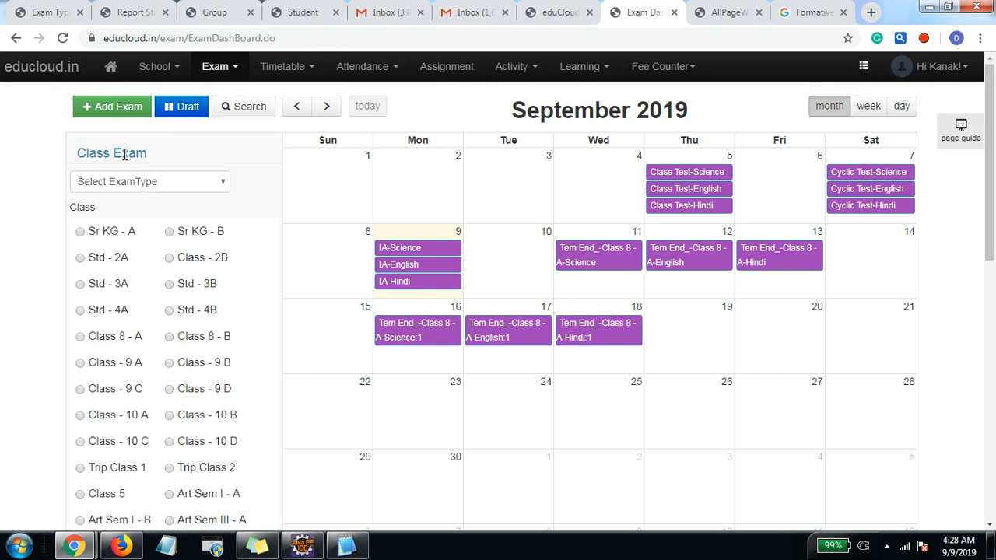
{"action": "left_click", "coordinate": [141, 188]}
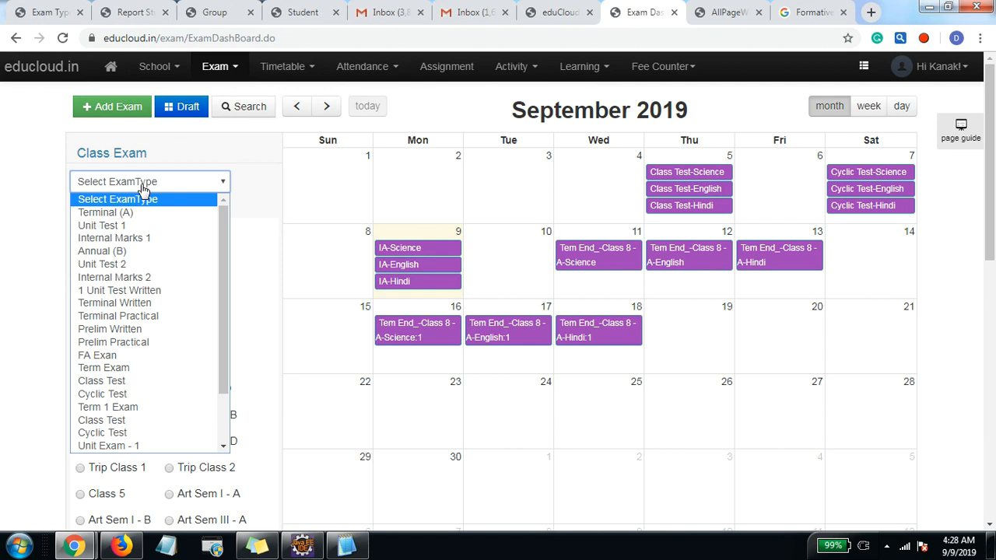
{"action": "key", "text": "c"}
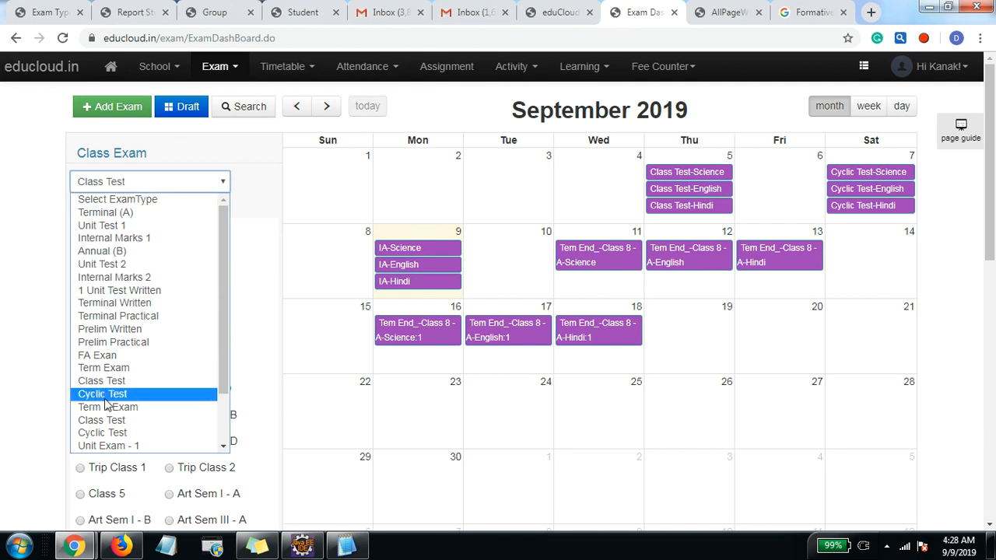
{"action": "left_click", "coordinate": [122, 382]}
{"action": "left_click", "coordinate": [214, 188]}
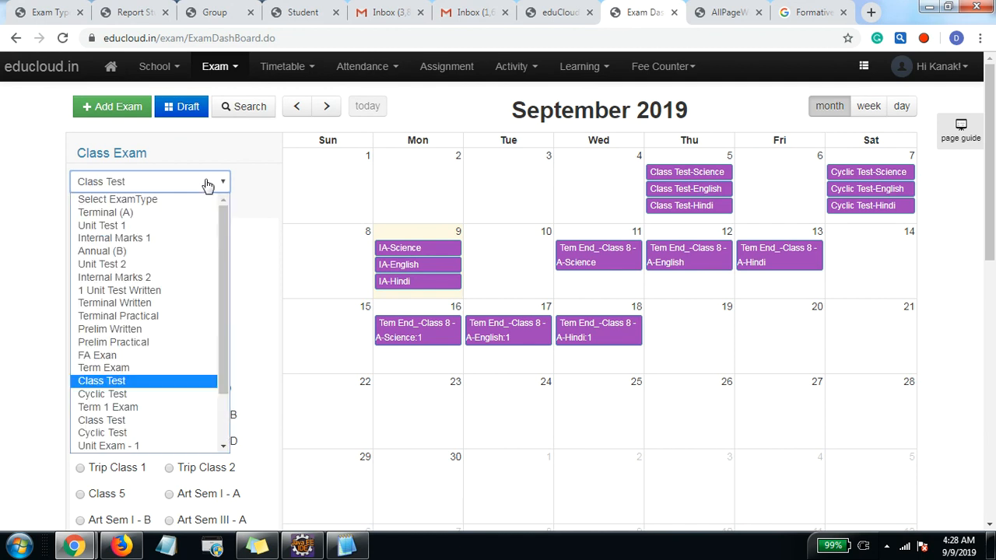
{"action": "left_click", "coordinate": [117, 381]}
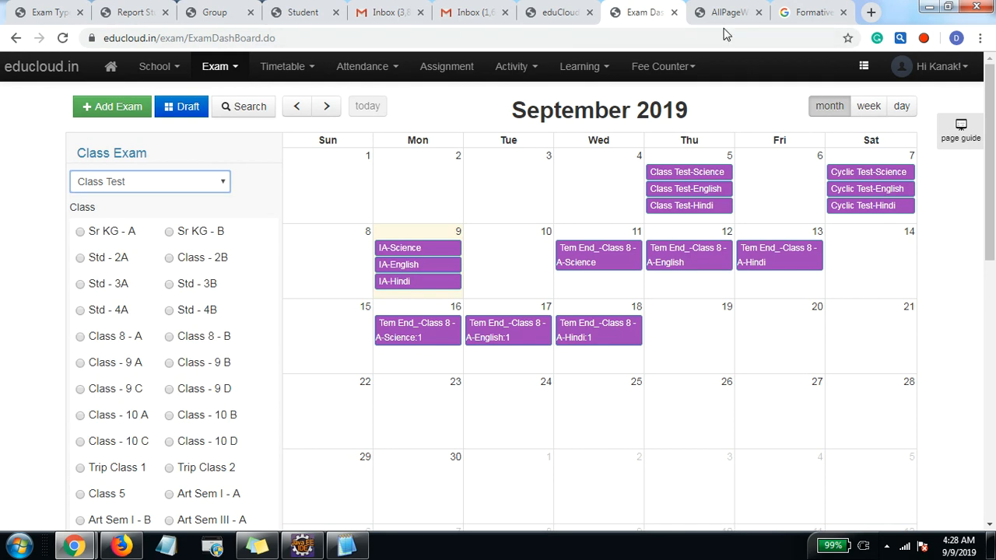
Step: Open the exam type configuration in a separate tab and show the contribution list of Term -1 Report
{"action": "left_click", "coordinate": [216, 67]}
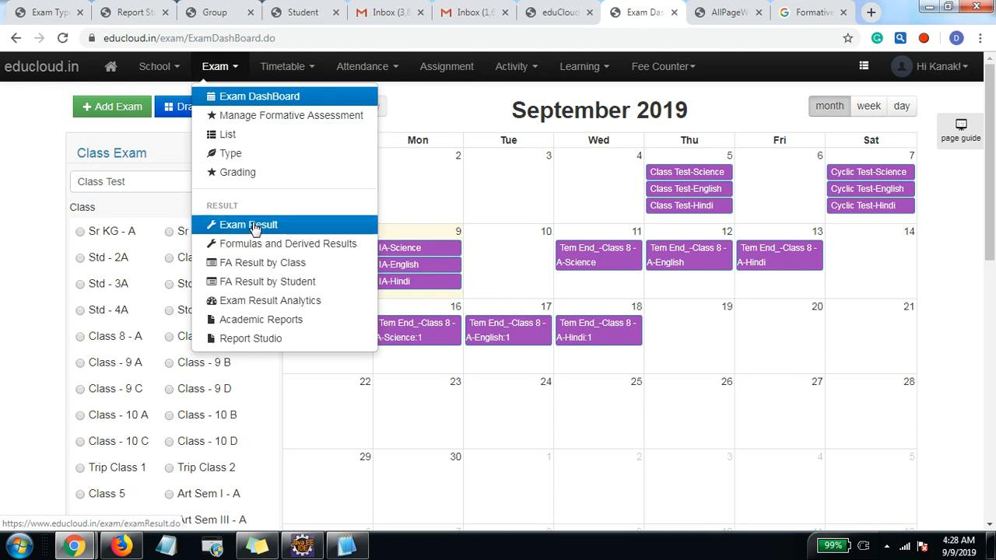
{"action": "right_click", "coordinate": [247, 155]}
{"action": "left_click", "coordinate": [284, 165]}
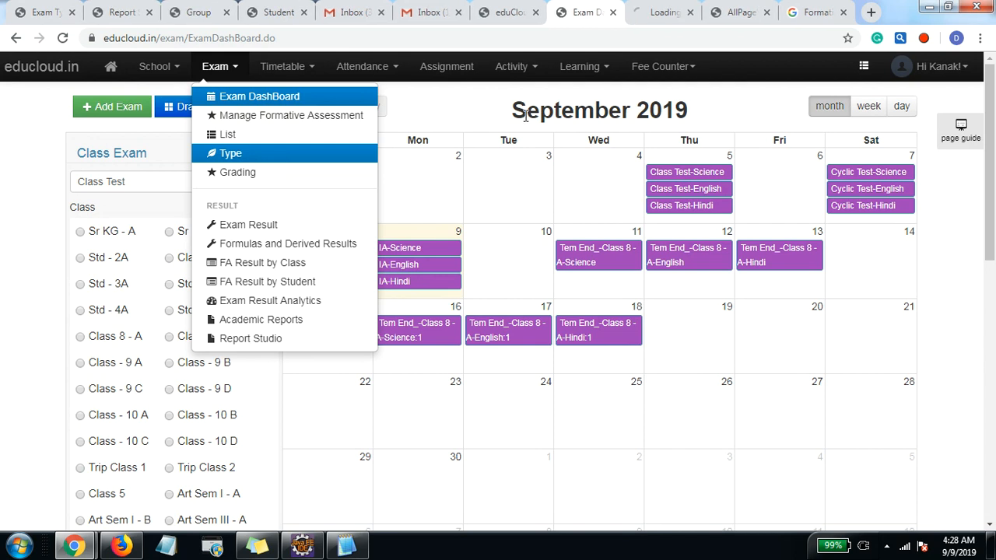
{"action": "left_click", "coordinate": [653, 14]}
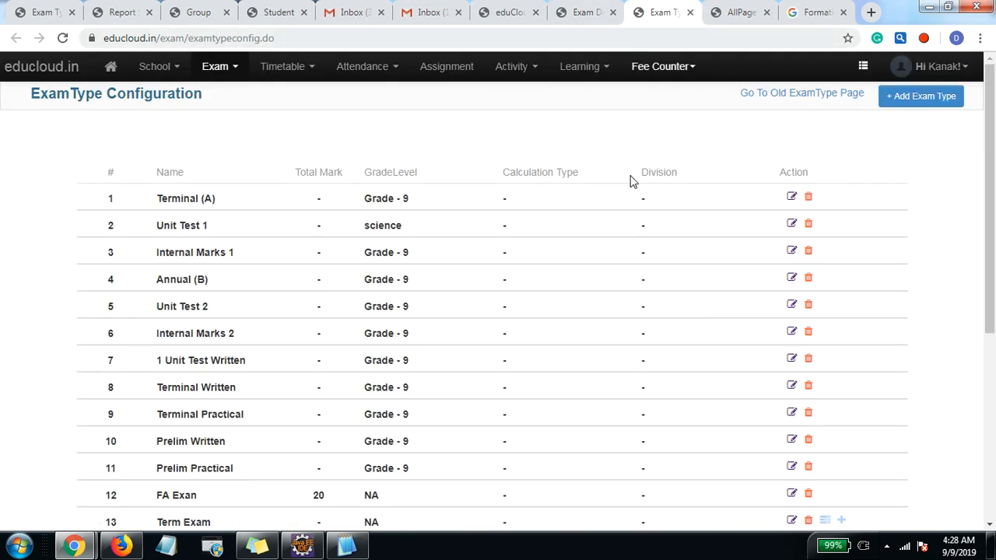
{"action": "scroll", "coordinate": [665, 363], "scroll_direction": "down", "scroll_amount": 5}
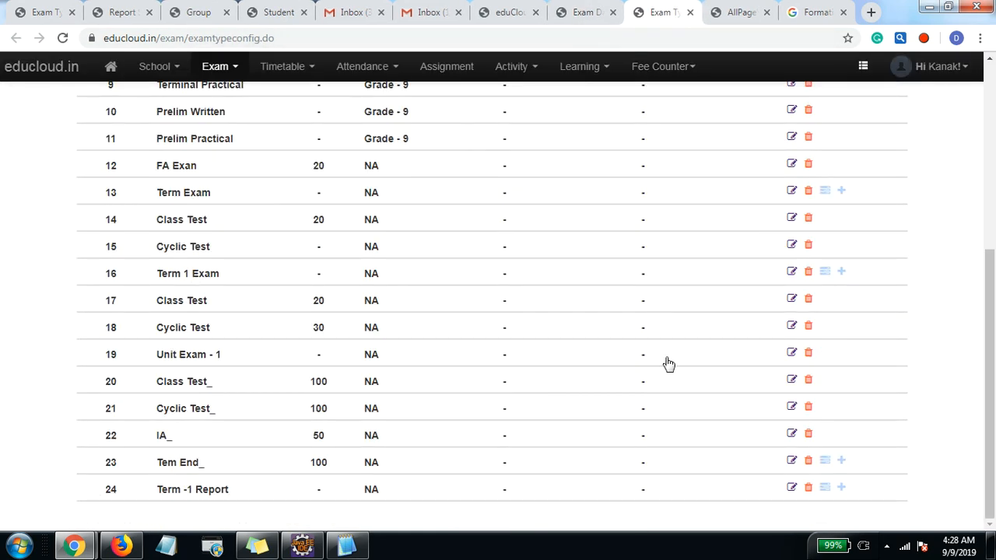
{"action": "left_click", "coordinate": [824, 488]}
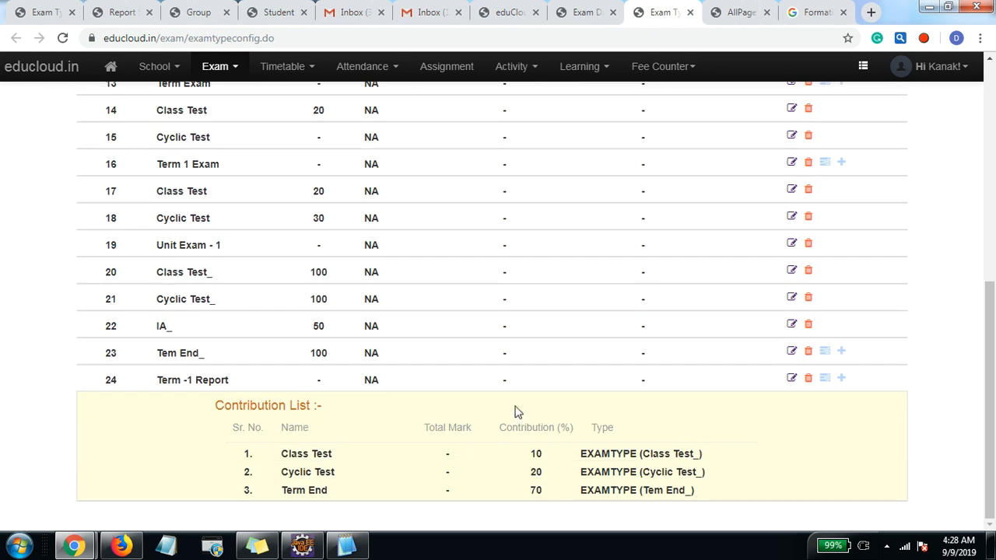
Step: Return to the exam dashboard and assign the new exam to Class - 2B with the subject Maths
{"action": "left_click", "coordinate": [585, 12]}
{"action": "left_click", "coordinate": [23, 188]}
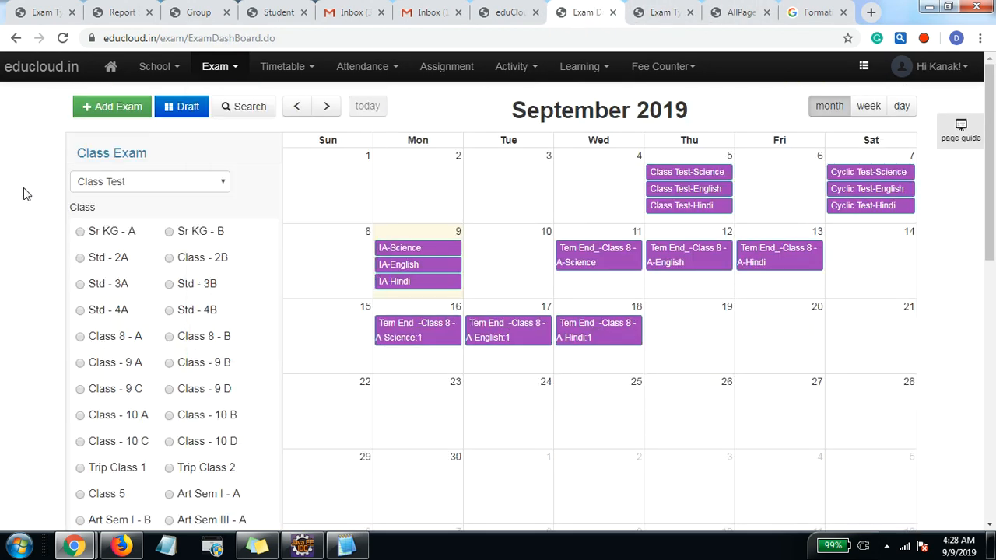
{"action": "left_click", "coordinate": [170, 258]}
{"action": "scroll", "coordinate": [43, 269], "scroll_direction": "down", "scroll_amount": 8}
{"action": "middle_click", "coordinate": [45, 265]}
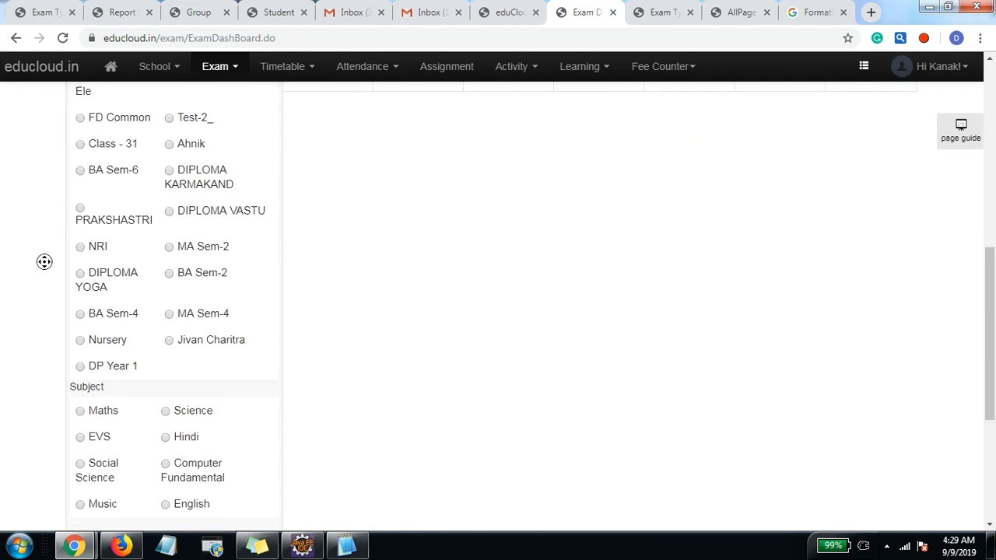
{"action": "scroll", "coordinate": [44, 269], "scroll_direction": "down", "scroll_amount": 2}
{"action": "left_click", "coordinate": [81, 265]}
{"action": "scroll", "coordinate": [81, 266], "scroll_direction": "down", "scroll_amount": 2}
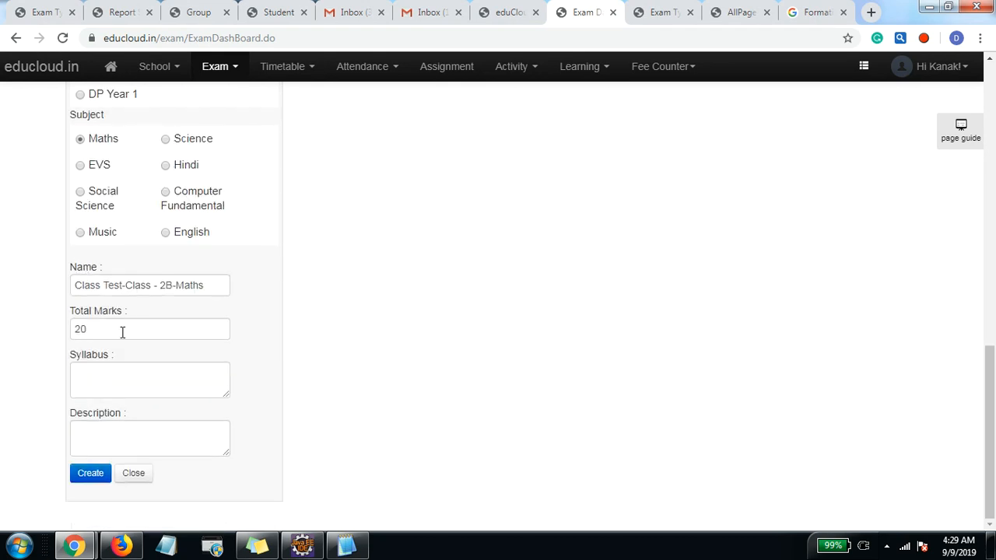
Step: Enter the class test's syllabus, beginning with Ch 1
{"action": "left_click", "coordinate": [115, 380]}
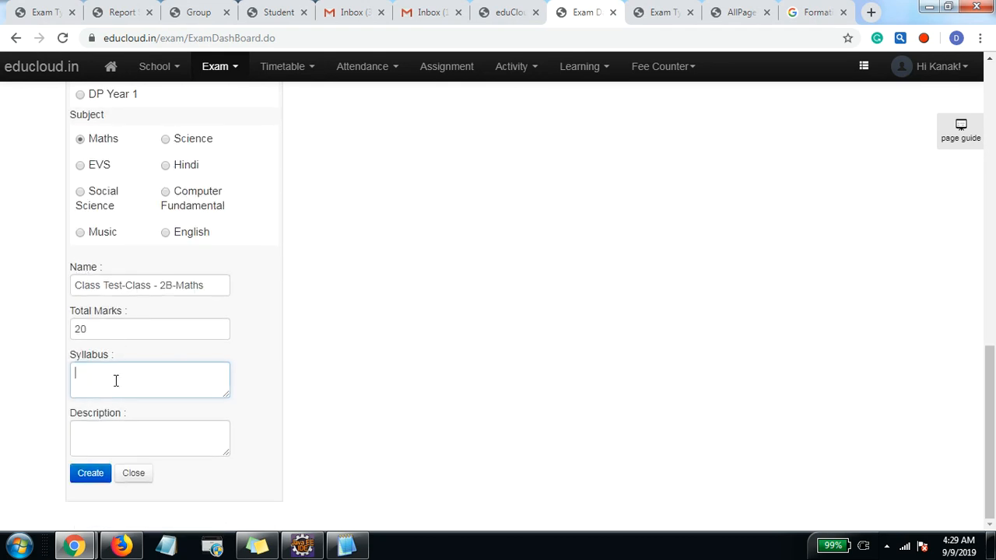
{"action": "left_click", "coordinate": [154, 436]}
{"action": "left_click", "coordinate": [88, 375]}
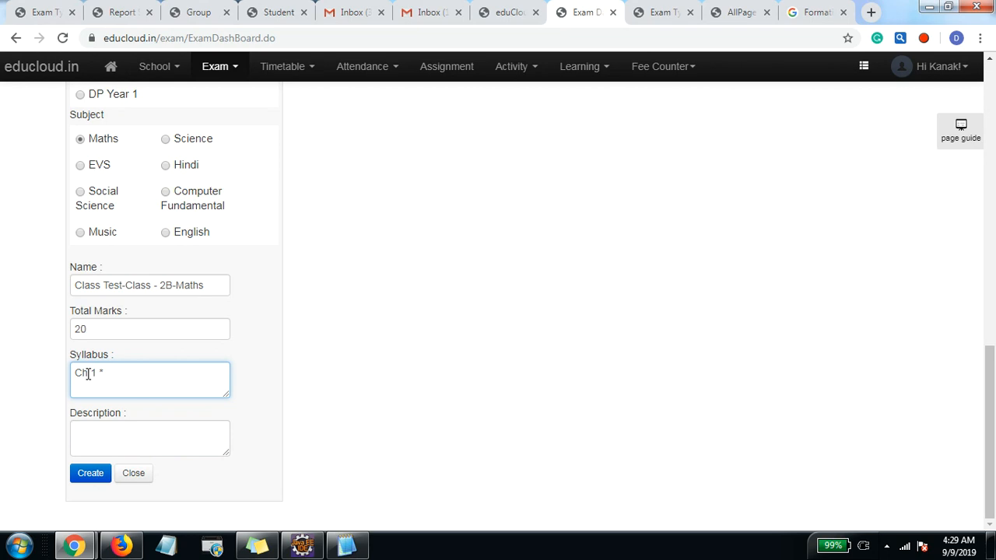
{"action": "type", "text": "Ch1 & Cg"}
Step: Create the Class - 2B Maths class test and schedule it on 23 September 2019
{"action": "left_click", "coordinate": [90, 473]}
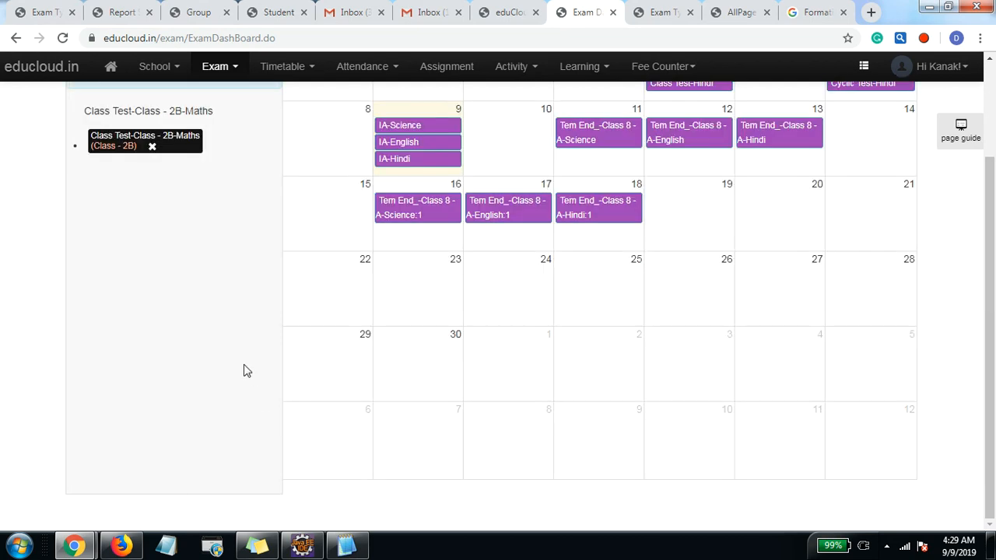
{"action": "scroll", "coordinate": [248, 370], "scroll_direction": "up", "scroll_amount": 2}
{"action": "left_click_drag", "start_coordinate": [100, 269], "coordinate": [393, 420]}
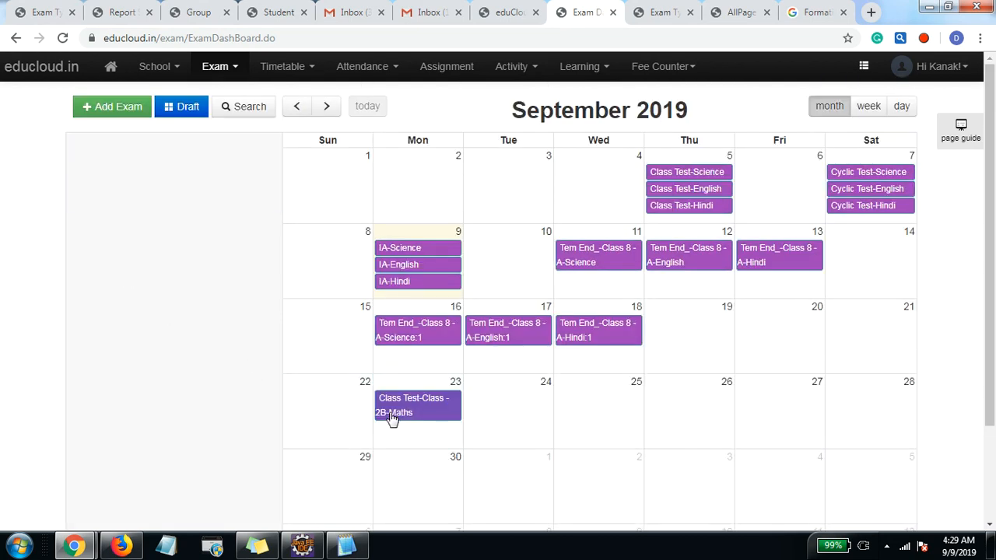
Step: Check the exam type contribution list against the assessment rows in the sample report PDF
{"action": "left_click", "coordinate": [656, 14]}
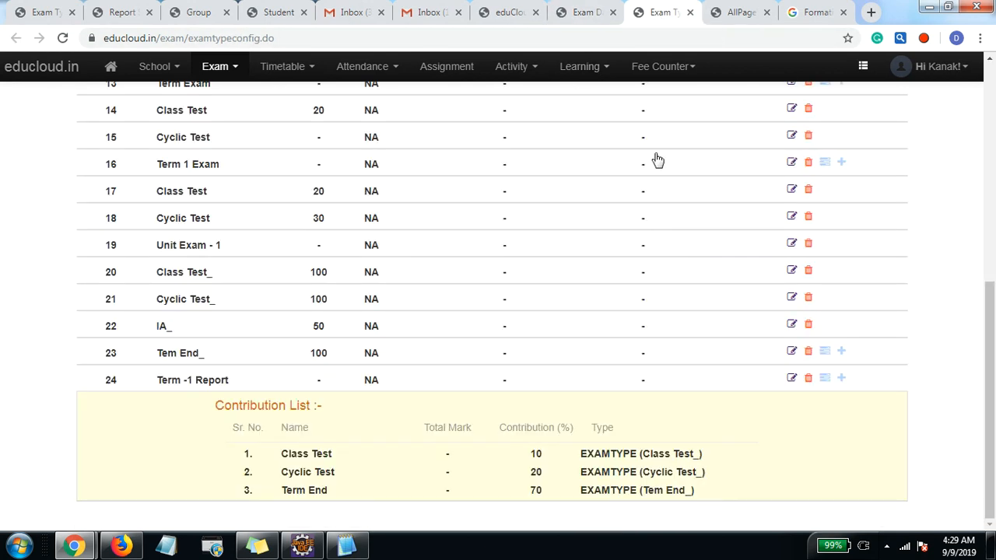
{"action": "left_click", "coordinate": [731, 12]}
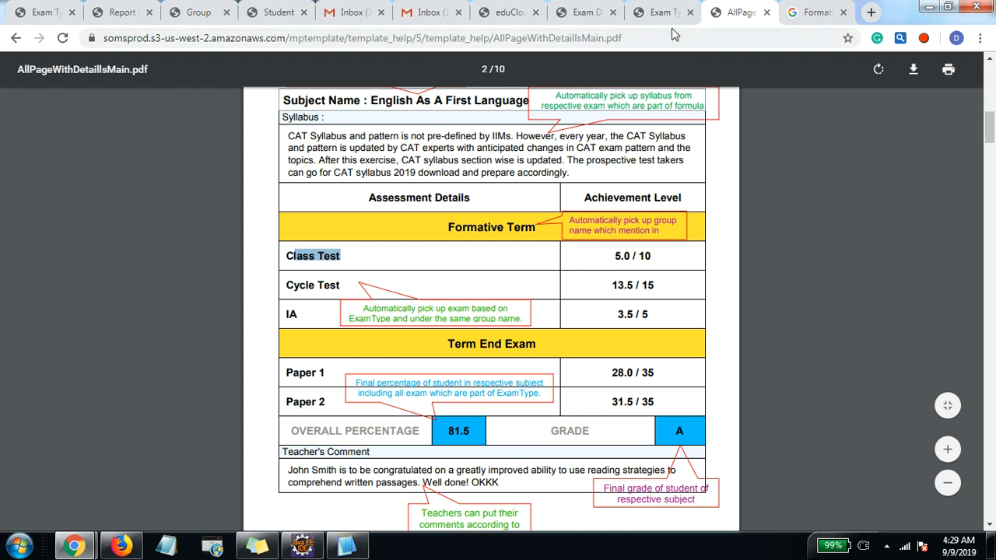
{"action": "left_click", "coordinate": [653, 12]}
Step: Return to the exam dashboard and start another quick-add exam with the exam type Cyclic Test
{"action": "left_click", "coordinate": [583, 12]}
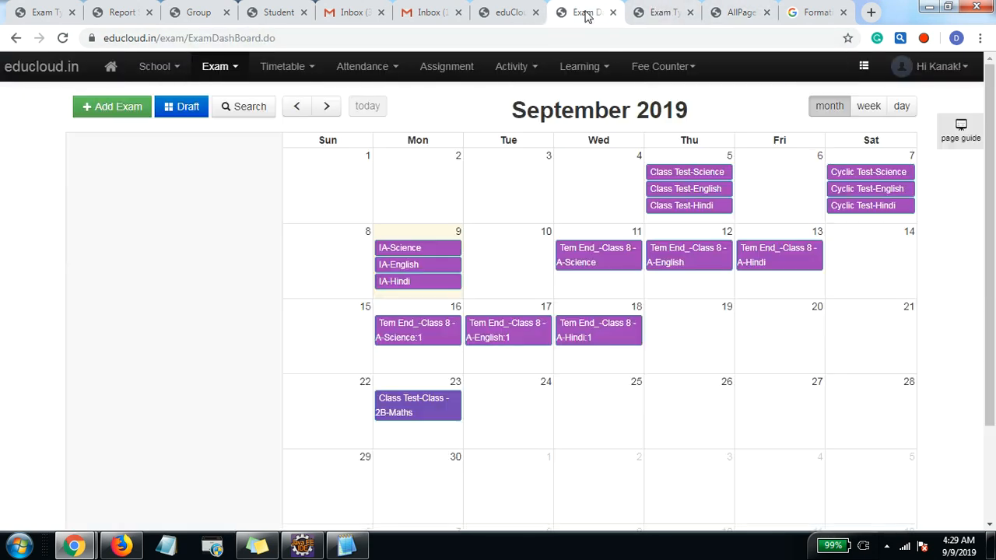
{"action": "left_click", "coordinate": [109, 113]}
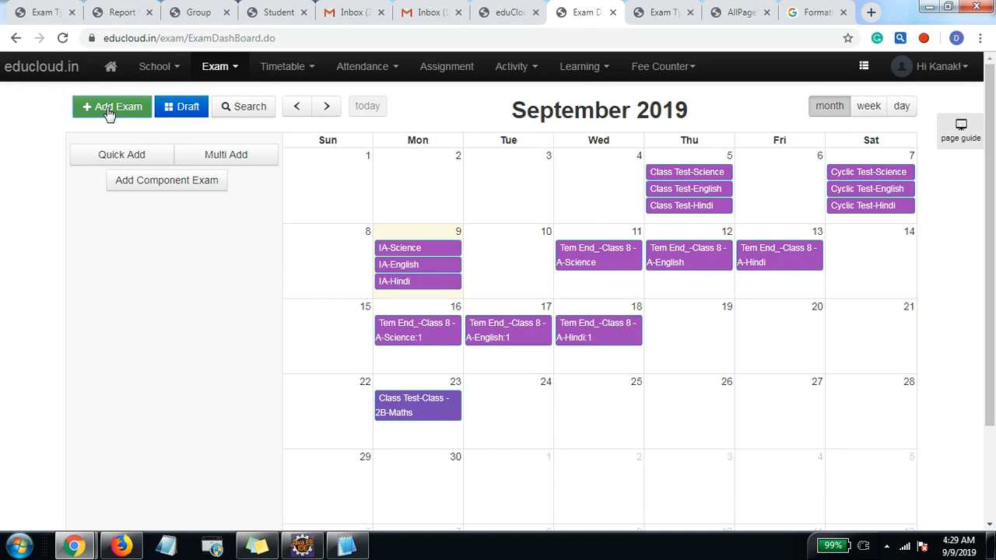
{"action": "left_click", "coordinate": [108, 155]}
{"action": "left_click", "coordinate": [123, 191]}
{"action": "type", "text": "cy"}
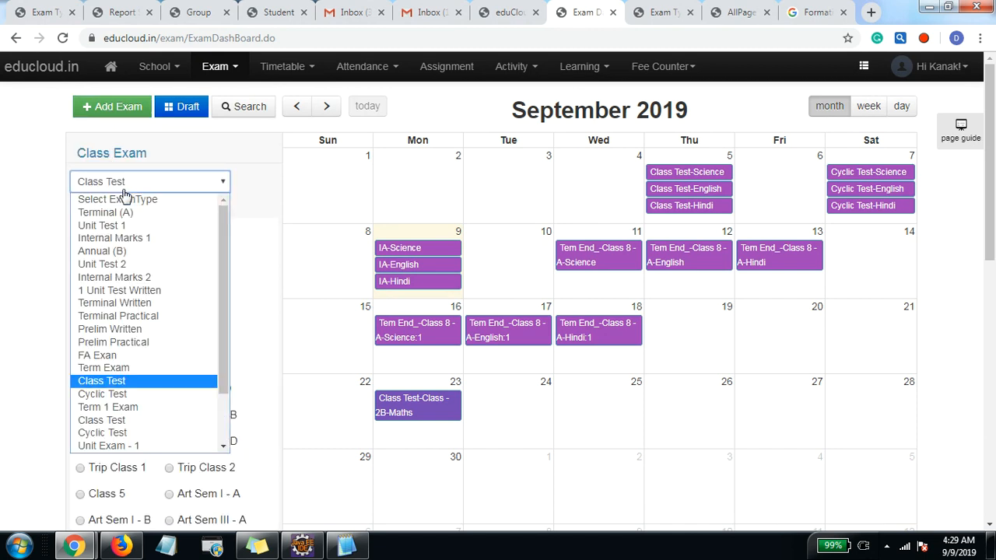
{"action": "key", "text": "Return"}
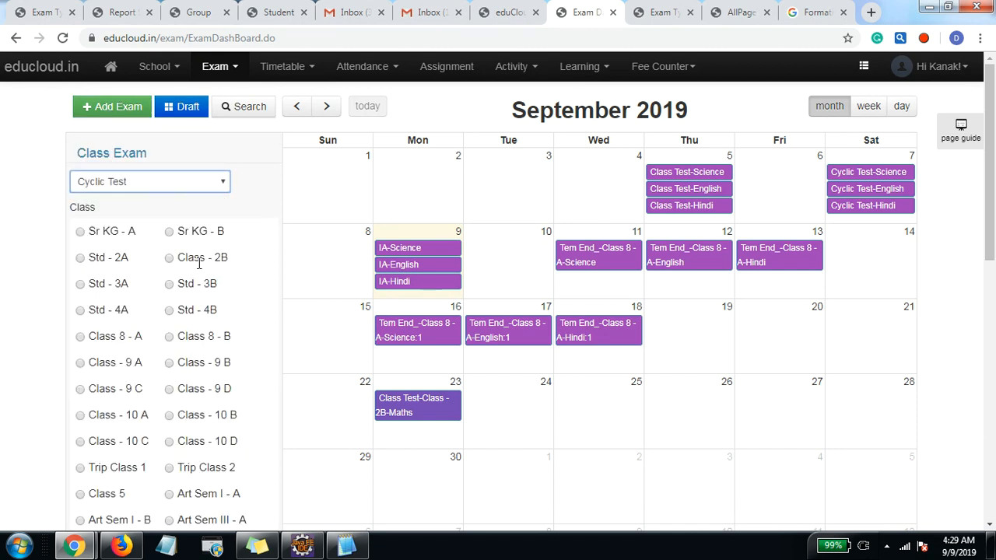
Step: Assign the cyclic test to Class - 2B and Maths, and set its total marks to 30
{"action": "scroll", "coordinate": [177, 264], "scroll_direction": "down", "scroll_amount": 8}
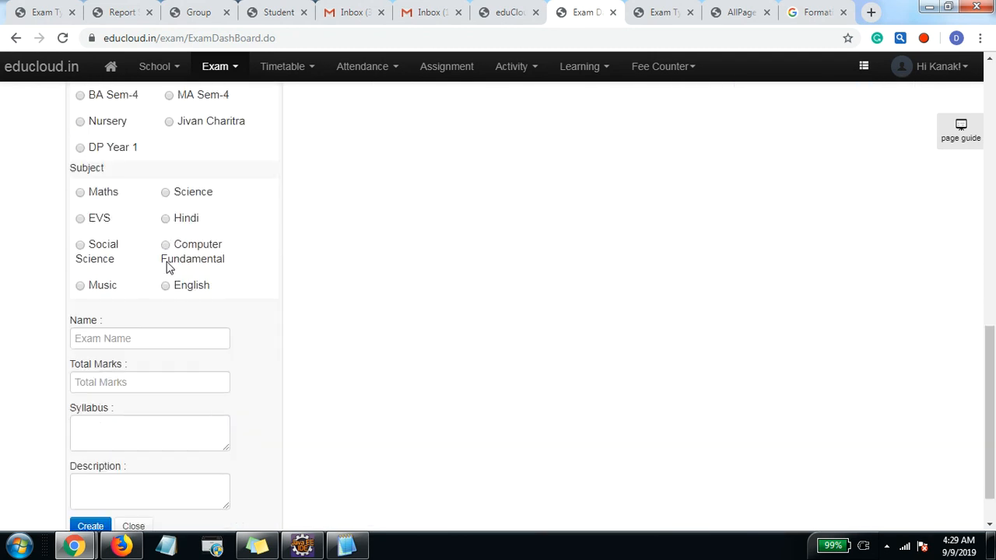
{"action": "left_click", "coordinate": [80, 192]}
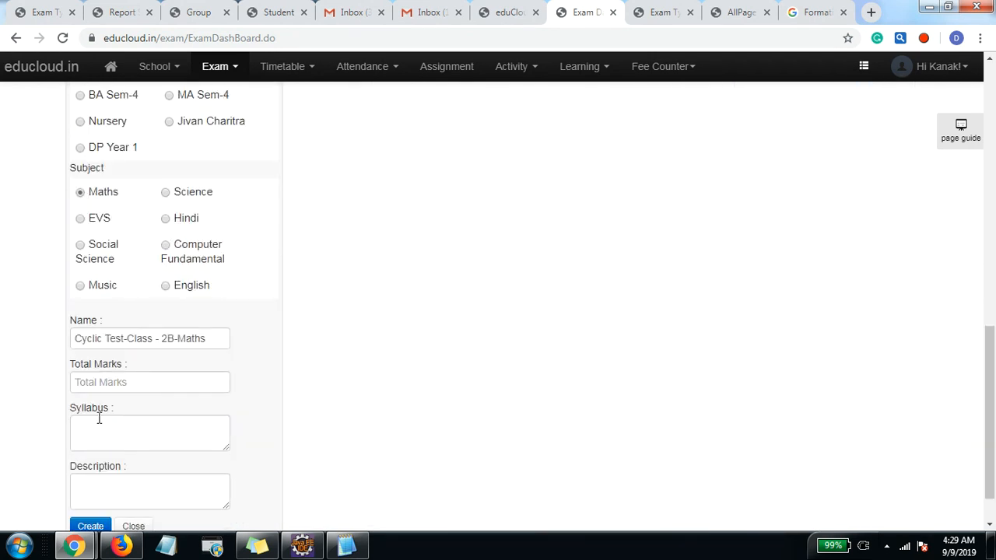
{"action": "left_click", "coordinate": [117, 380]}
{"action": "type", "text": "30"}
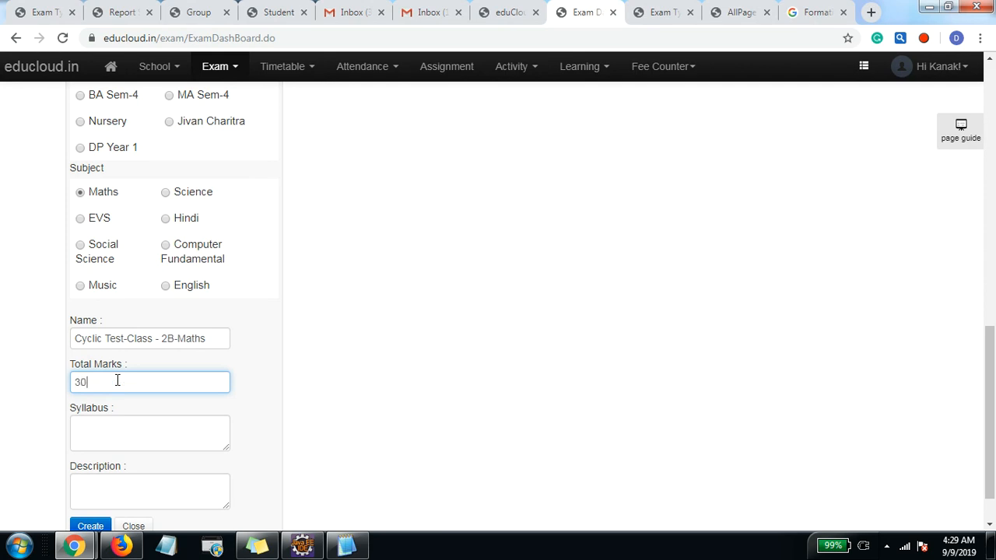
Step: Enter "Ch 1 & Ch 2 Revision" as the cyclic test's syllabus
{"action": "scroll", "coordinate": [112, 413], "scroll_direction": "down", "scroll_amount": 1}
{"action": "left_click", "coordinate": [113, 372]}
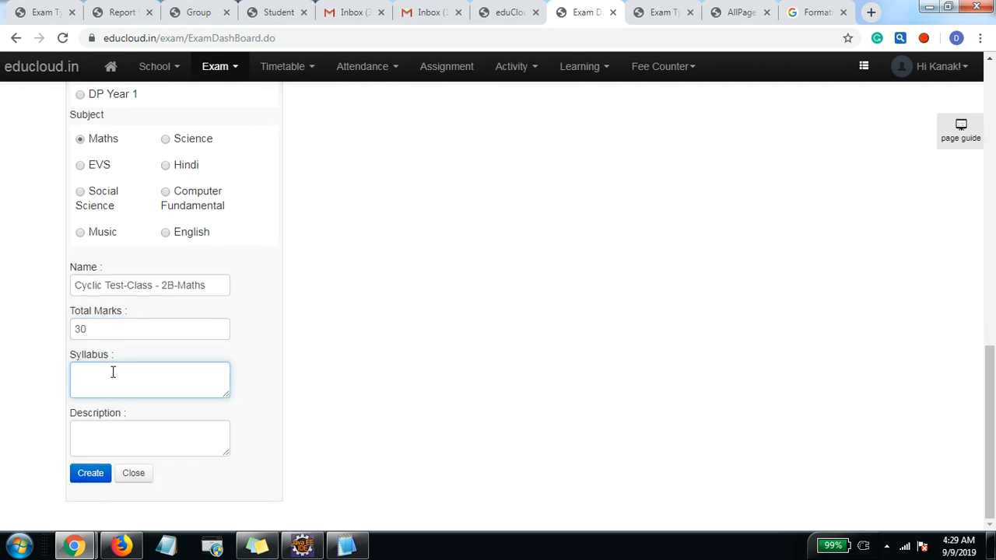
{"action": "type", "text": "Ch 3"}
Step: Create the Class - 2B Maths cyclic test and schedule it on 30 September 2019
{"action": "left_click", "coordinate": [93, 474]}
{"action": "left_click_drag", "start_coordinate": [133, 142], "coordinate": [421, 352]}
{"action": "scroll", "coordinate": [599, 420], "scroll_direction": "up", "scroll_amount": 2}
Step: View the exam details of the scheduled Class - 2B Maths class test and cyclic test
{"action": "left_click", "coordinate": [397, 411]}
{"action": "left_click", "coordinate": [412, 475]}
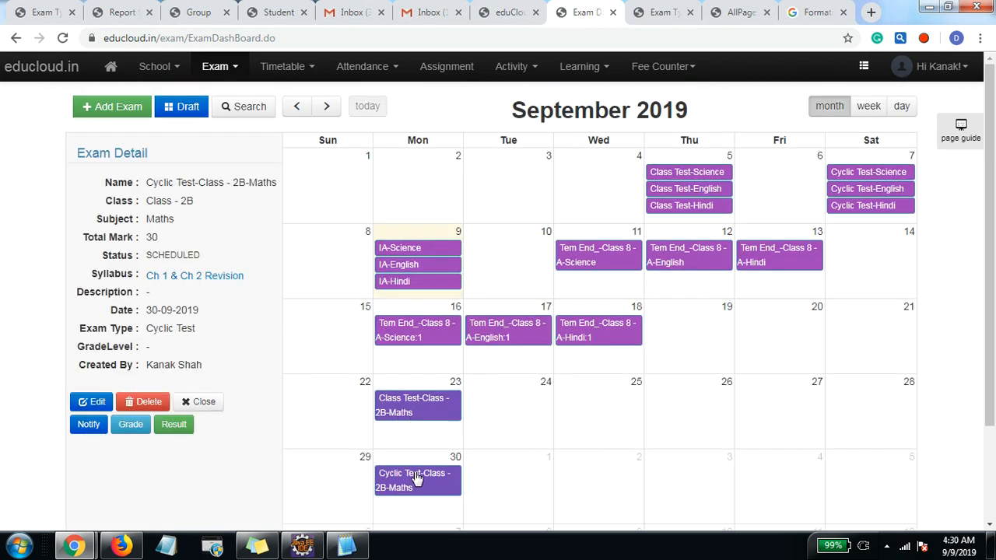
{"action": "left_click", "coordinate": [411, 401]}
{"action": "left_click", "coordinate": [407, 480]}
Step: Compare the Term -1 Report contribution list and the scheduled exams with the assessment rows in the sample report PDF
{"action": "left_click", "coordinate": [659, 11]}
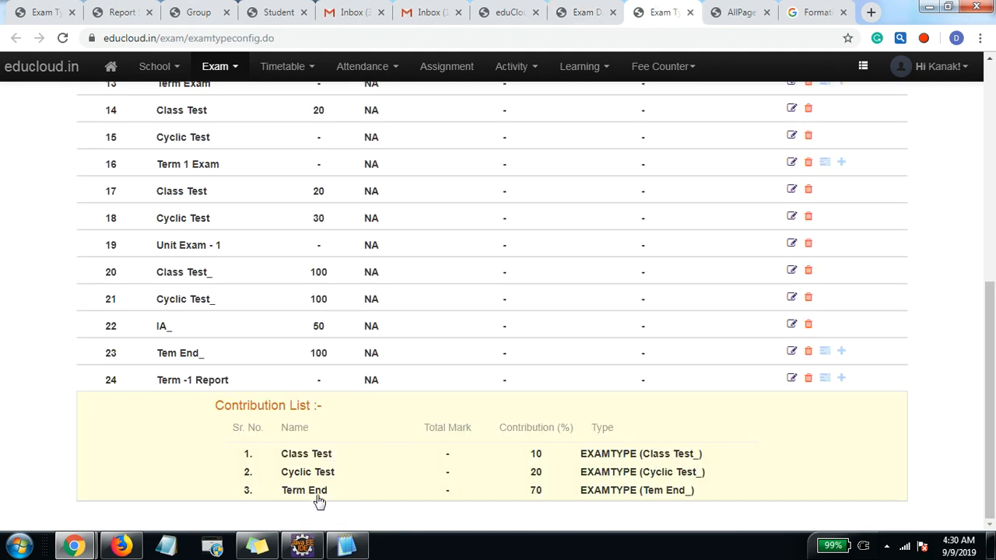
{"action": "left_click", "coordinate": [739, 12]}
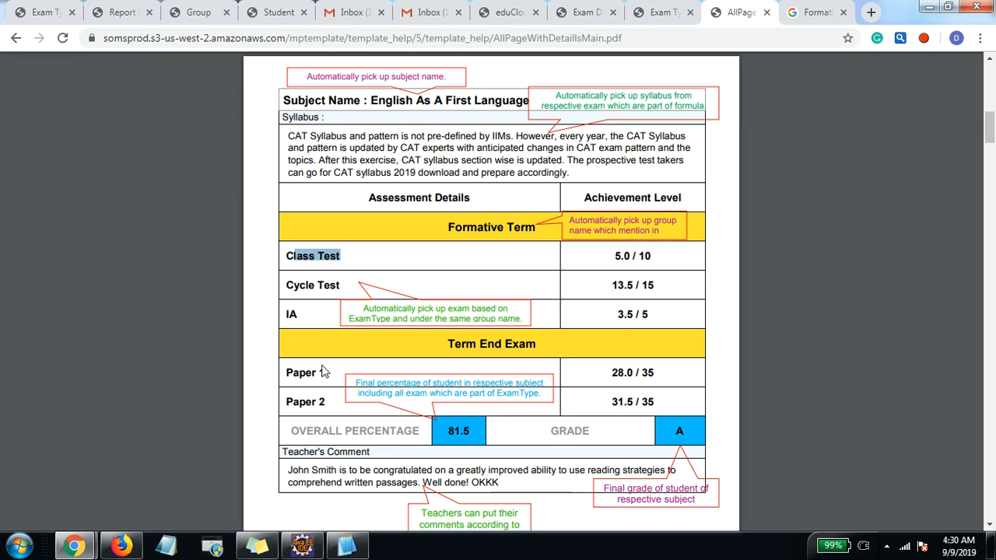
{"action": "left_click", "coordinate": [655, 12]}
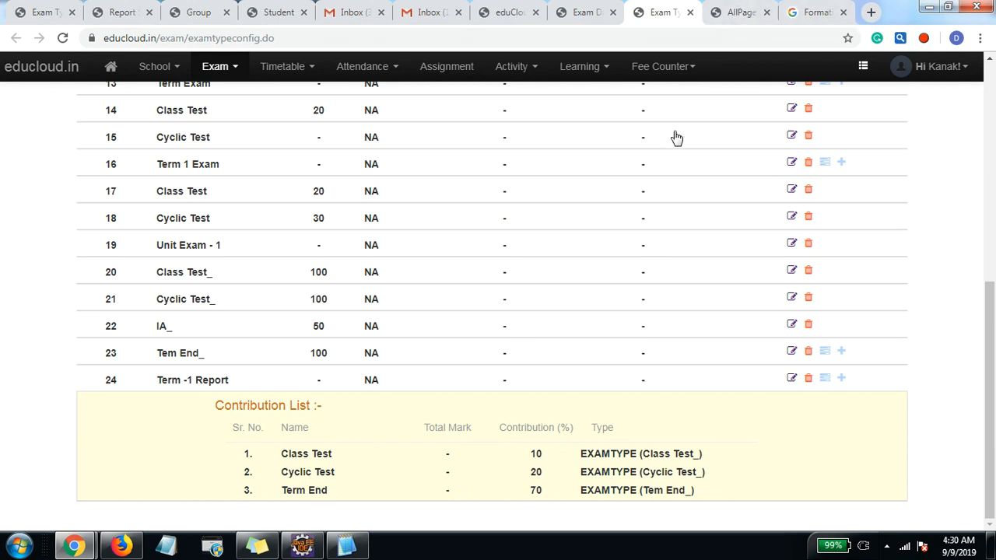
{"action": "left_click", "coordinate": [578, 13]}
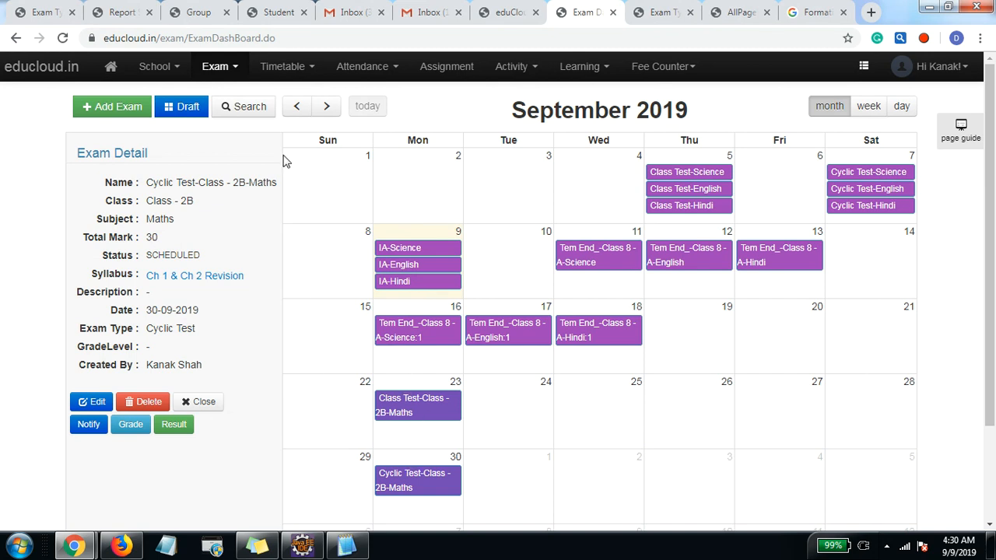
{"action": "left_click", "coordinate": [661, 13]}
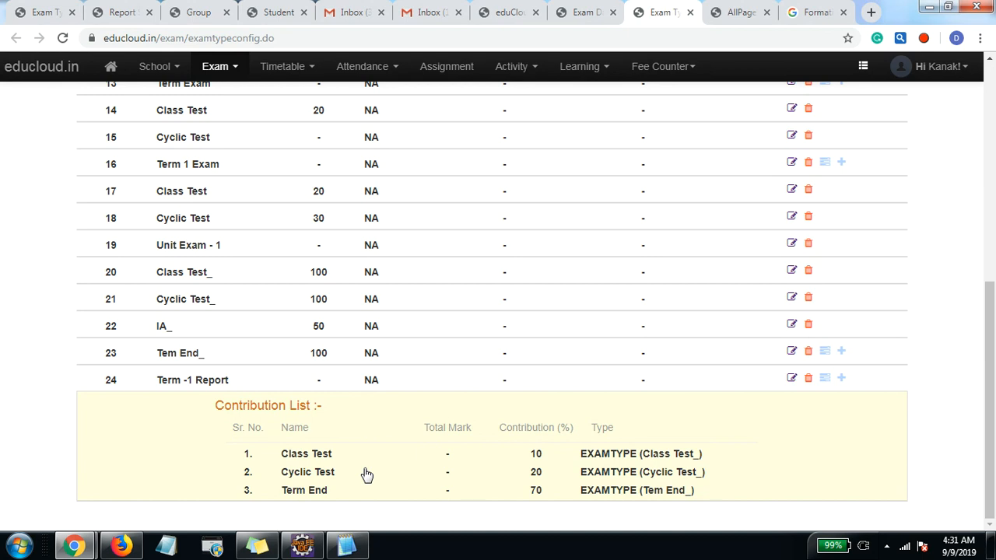
{"action": "left_click", "coordinate": [739, 12]}
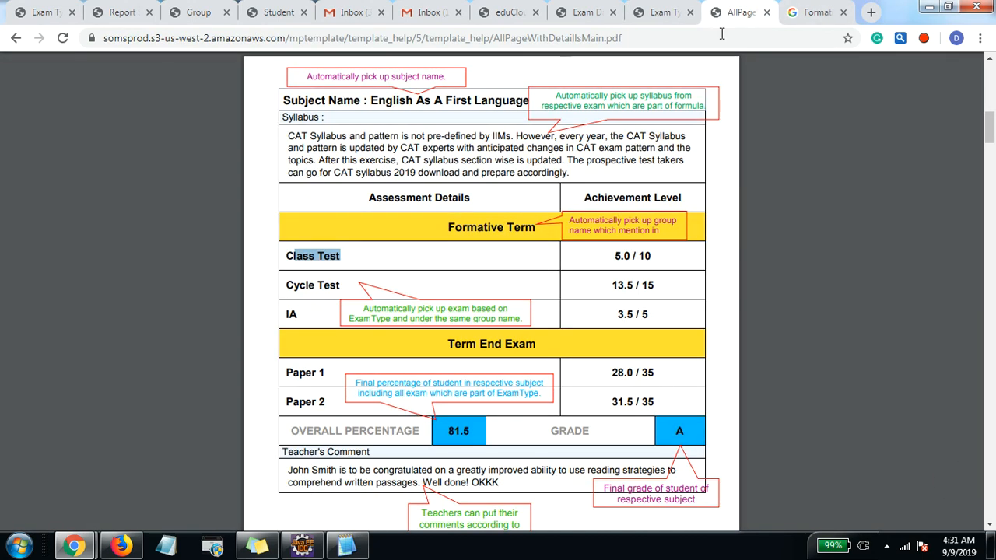
{"action": "left_click", "coordinate": [474, 274]}
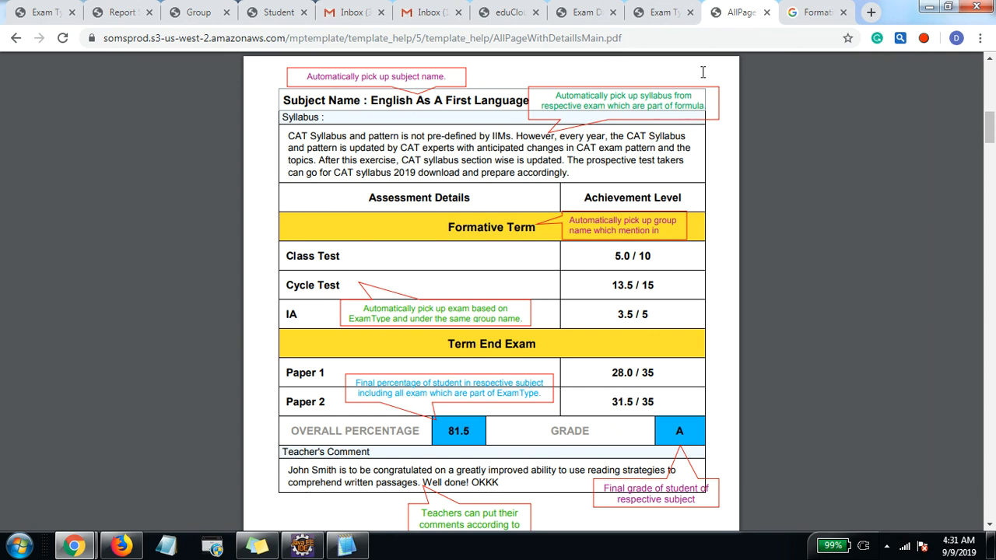
Step: Open Formulas and Derived Results in a separate browser tab and start a new formula
{"action": "left_click", "coordinate": [663, 12]}
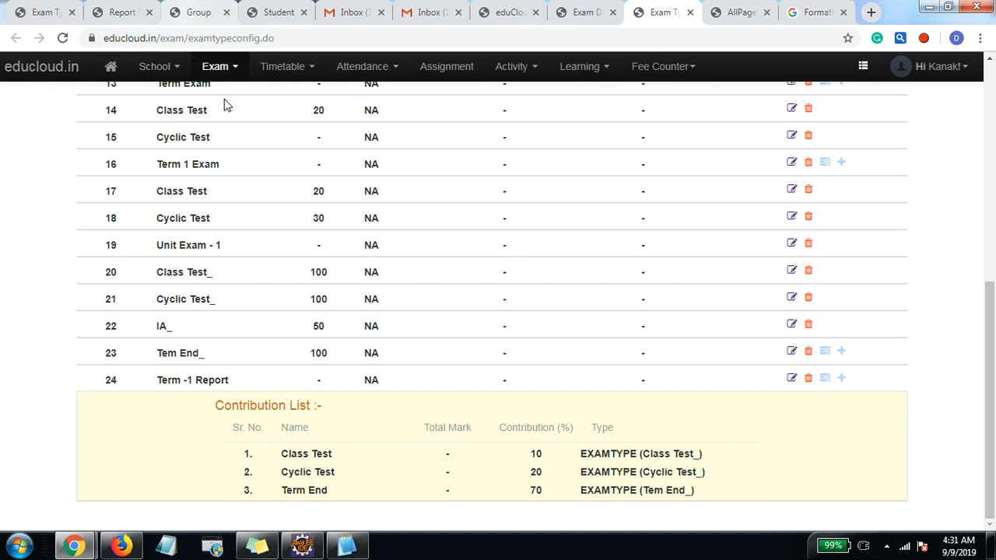
{"action": "left_click", "coordinate": [235, 72]}
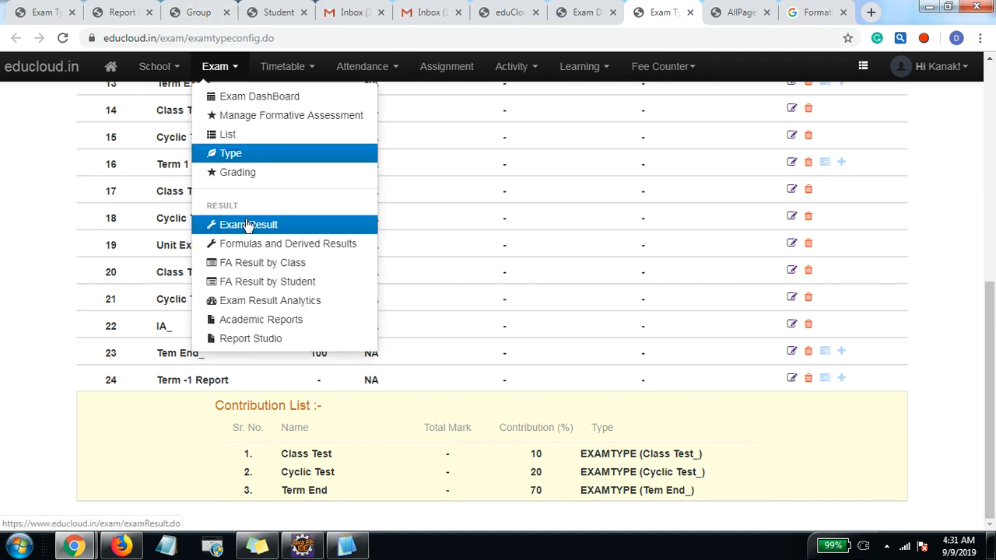
{"action": "right_click", "coordinate": [251, 248]}
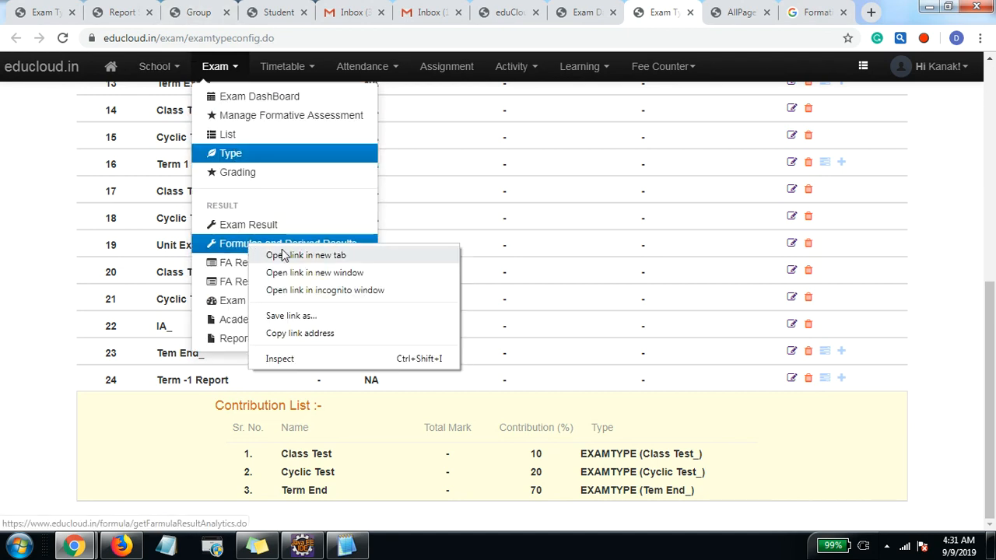
{"action": "left_click", "coordinate": [289, 255]}
{"action": "left_click", "coordinate": [673, 11]}
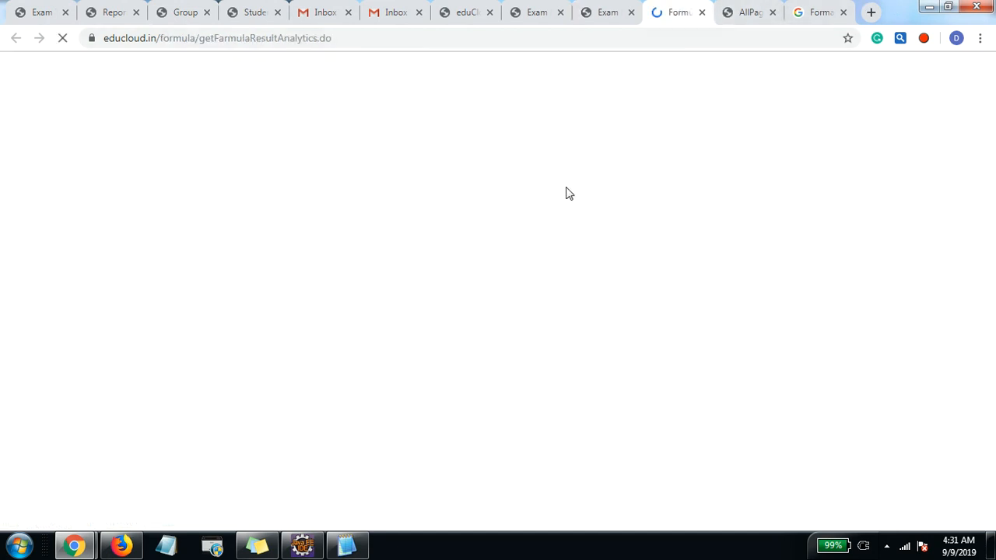
{"action": "left_click", "coordinate": [752, 13]}
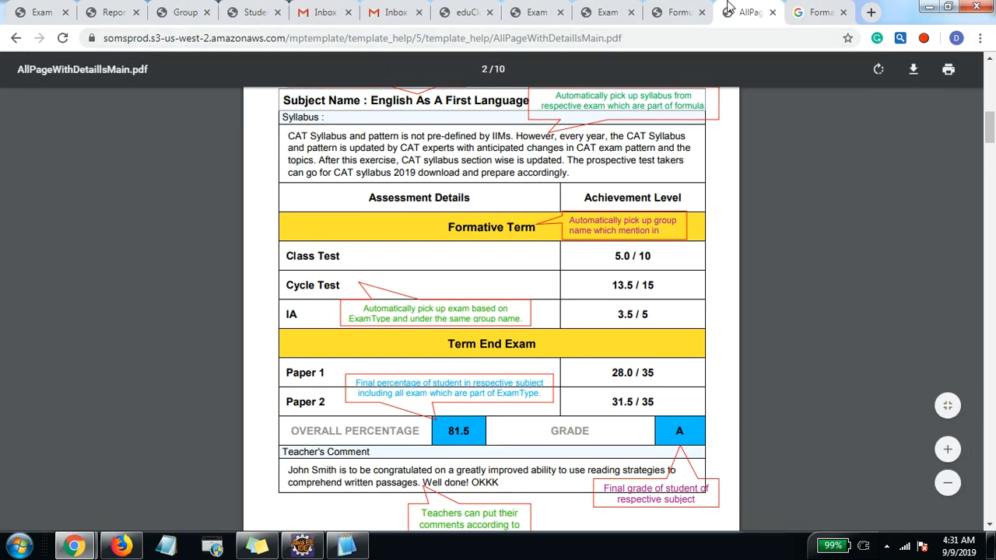
{"action": "left_click", "coordinate": [673, 13]}
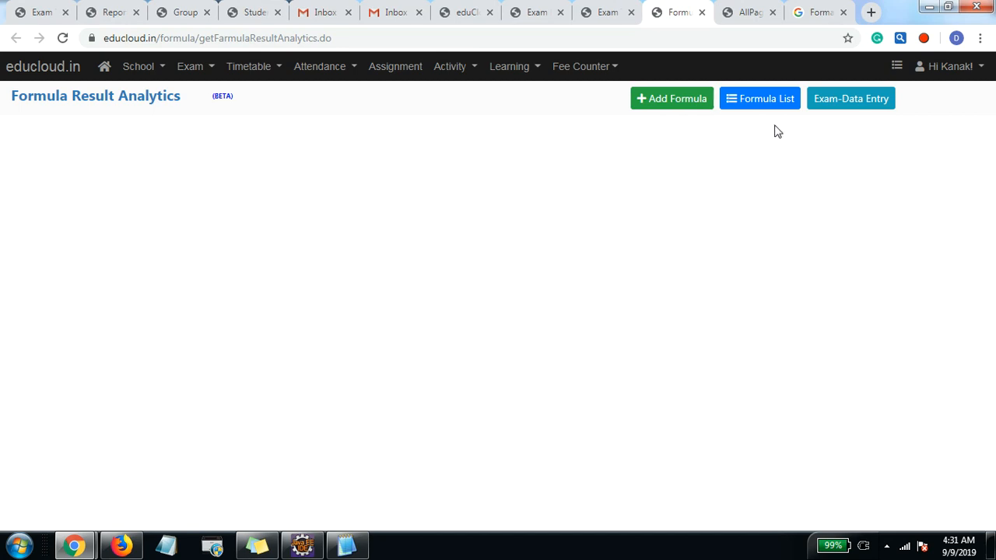
{"action": "left_click", "coordinate": [663, 98]}
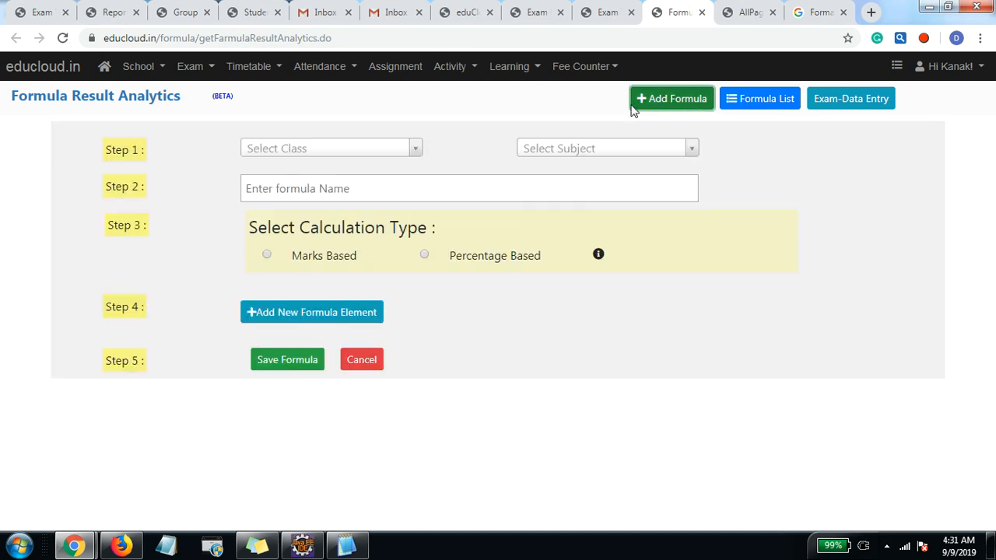
Step: Set the new formula's class to Class - 2B and its subject to Maths
{"action": "left_click", "coordinate": [389, 150]}
{"action": "type", "text": "clas"}
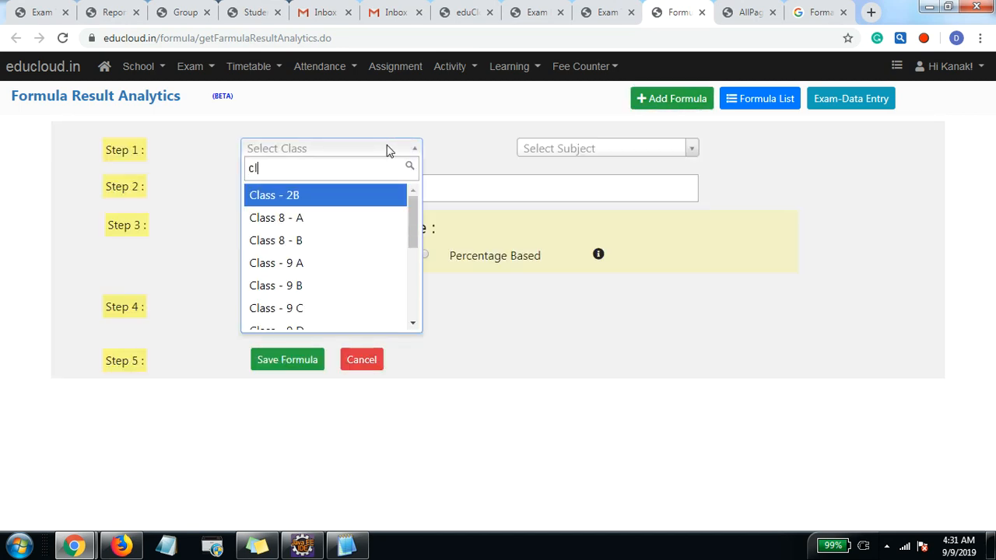
{"action": "left_click", "coordinate": [288, 194]}
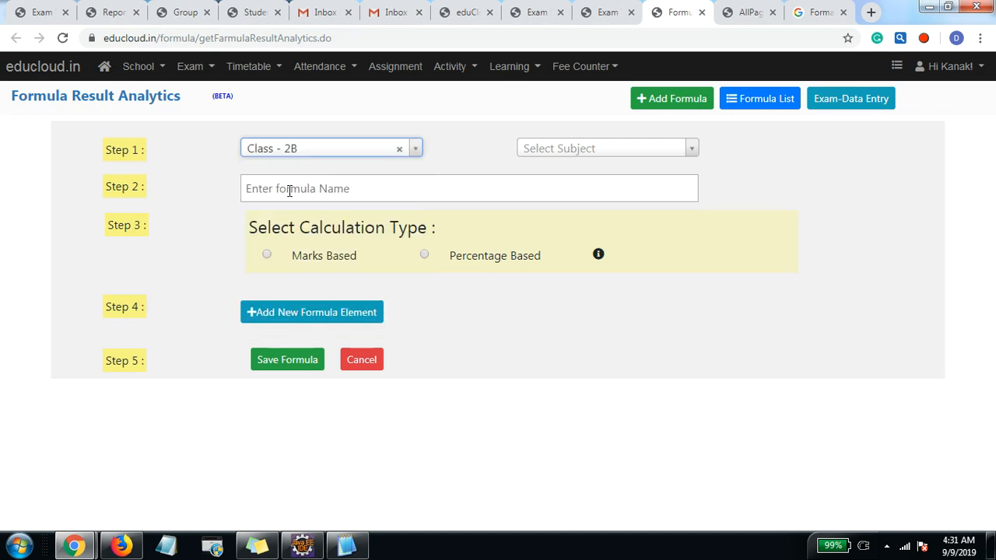
{"action": "left_click", "coordinate": [574, 159]}
{"action": "left_click", "coordinate": [563, 192]}
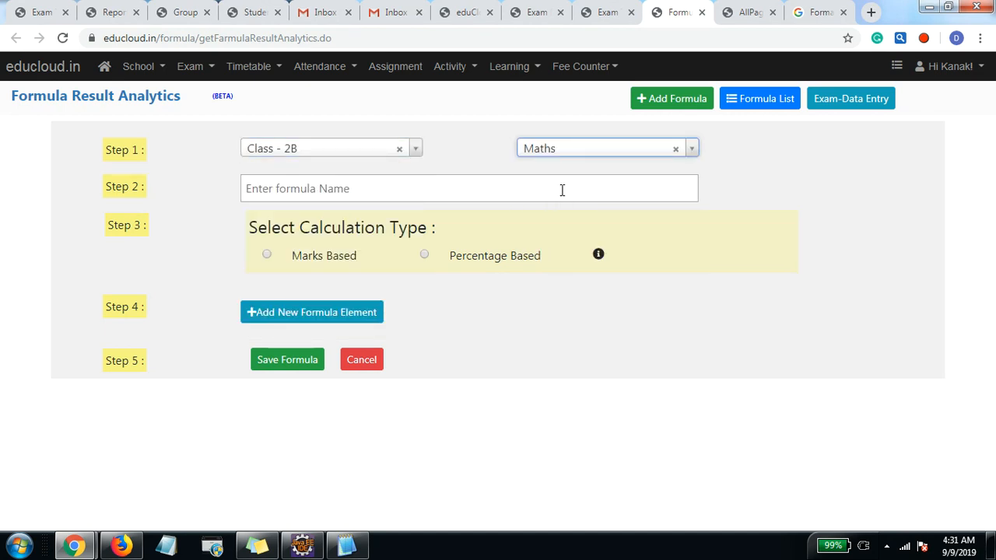
Step: Enter "Term - 1 Reprot" as the formula name
{"action": "left_click", "coordinate": [290, 189]}
{"action": "type", "text": "Term - 1Report"}
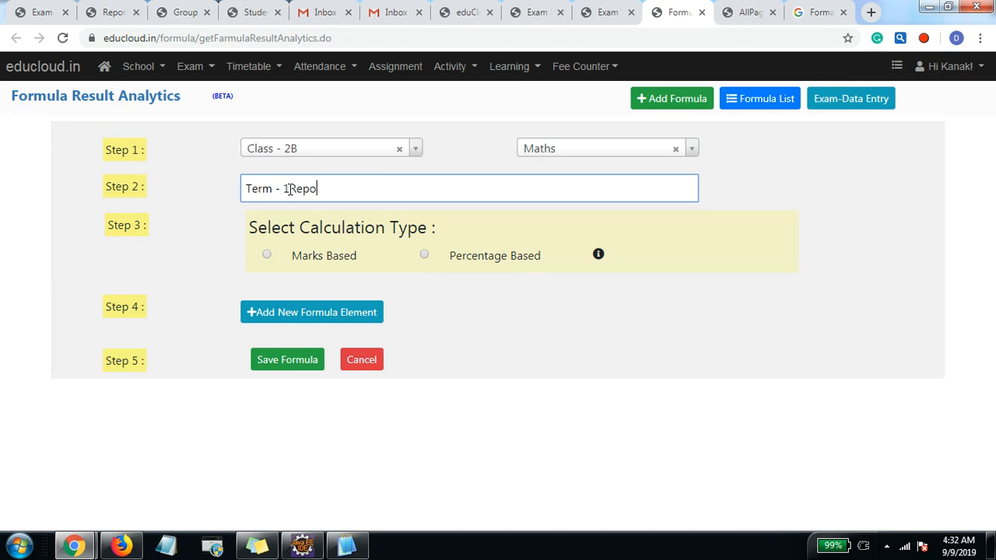
{"action": "key", "text": "BackSpace"}
{"action": "key", "text": "BackSpace"}
{"action": "key", "text": "BackSpace"}
Step: Check the Class Test row in the sample report PDF and add another blank element row to the Maths formula
{"action": "left_click", "coordinate": [724, 14]}
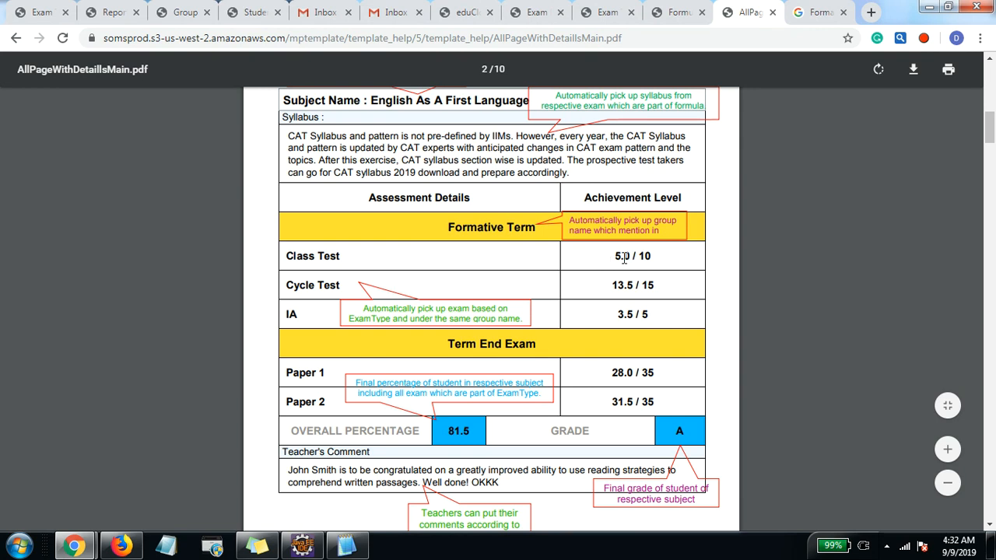
{"action": "left_click_drag", "start_coordinate": [288, 255], "coordinate": [374, 256]}
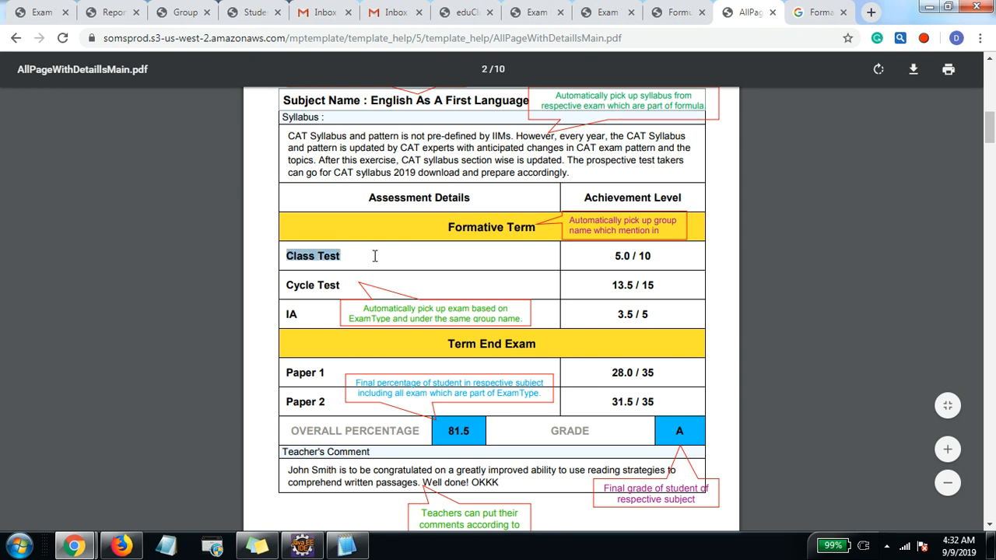
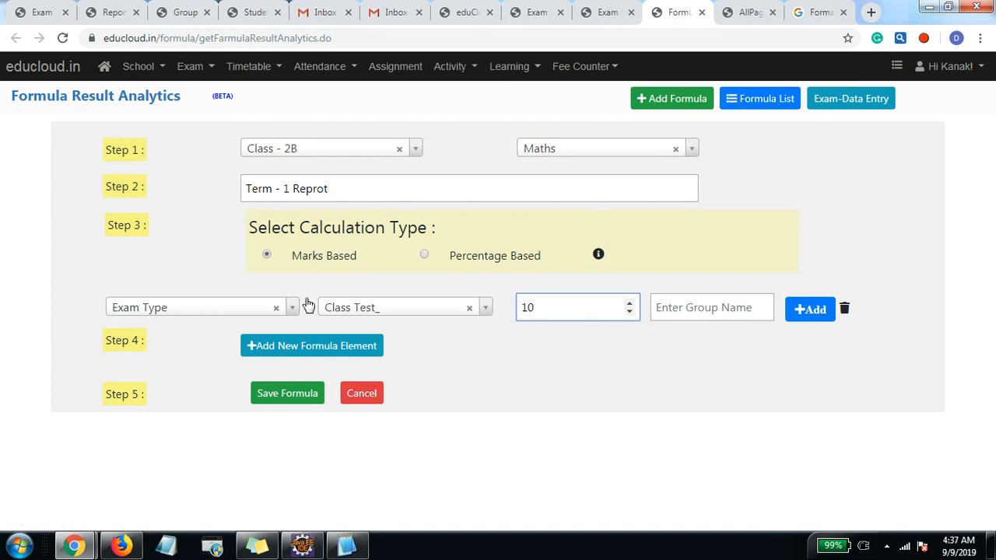
{"action": "left_click", "coordinate": [318, 351]}
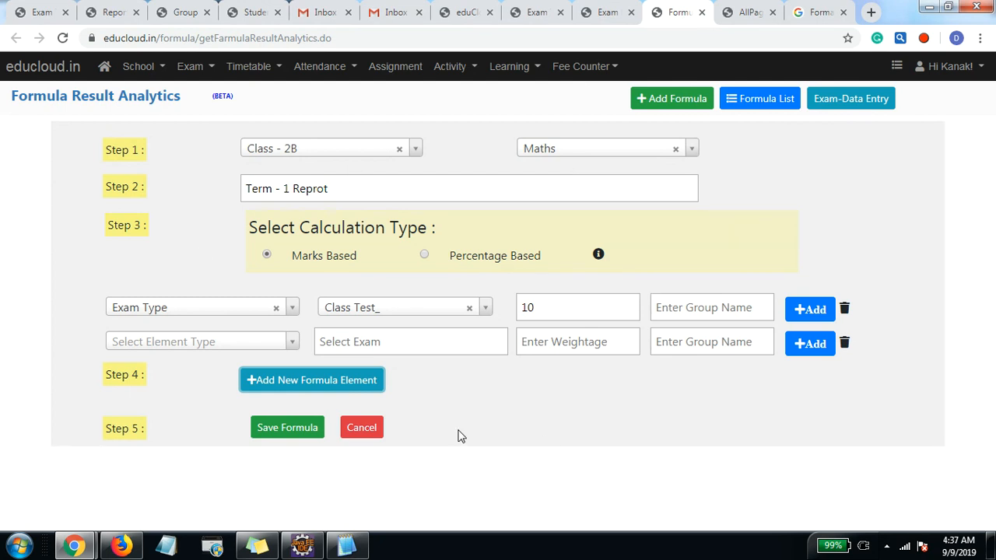
Step: Switch from the exam calendar to the exam type configuration page
{"action": "left_click", "coordinate": [607, 12]}
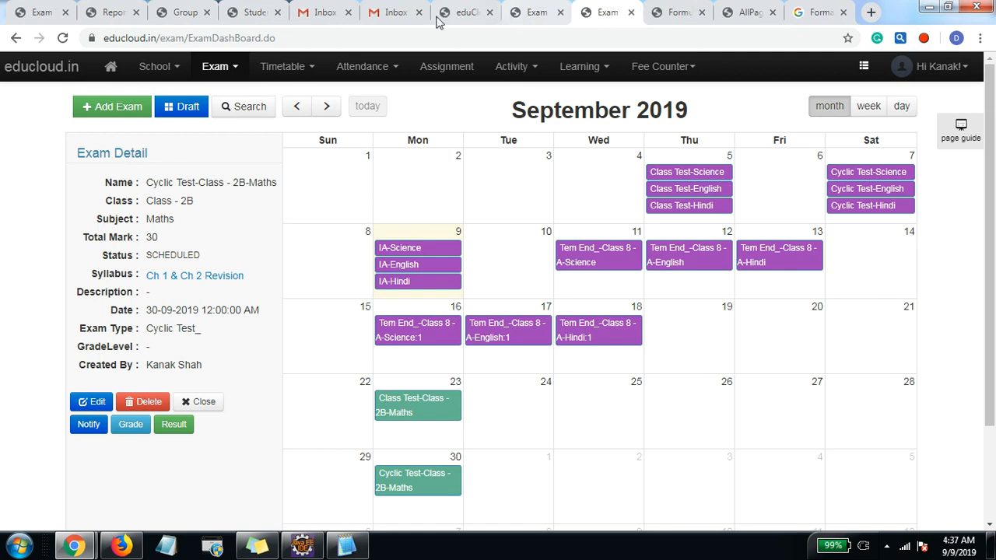
{"action": "left_click", "coordinate": [229, 66]}
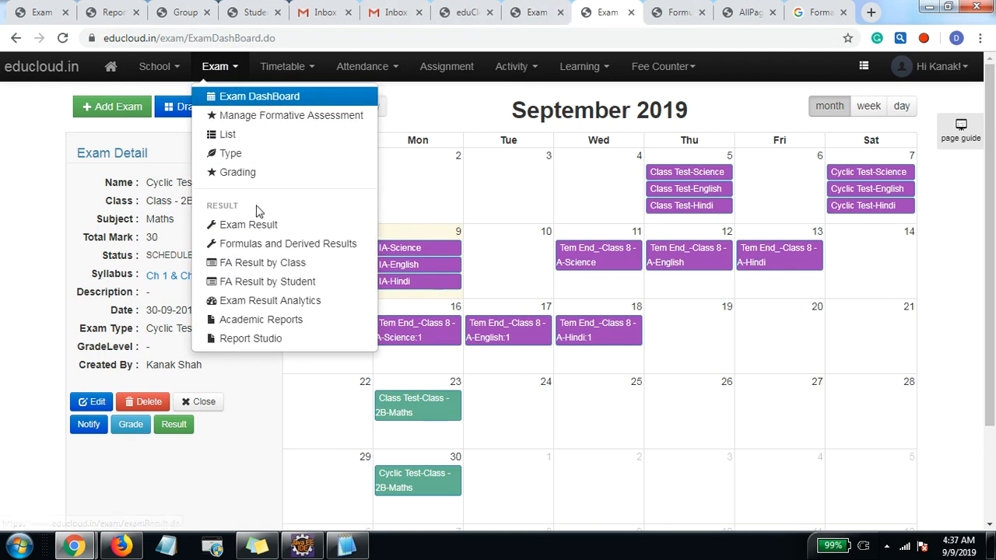
{"action": "left_click", "coordinate": [251, 160]}
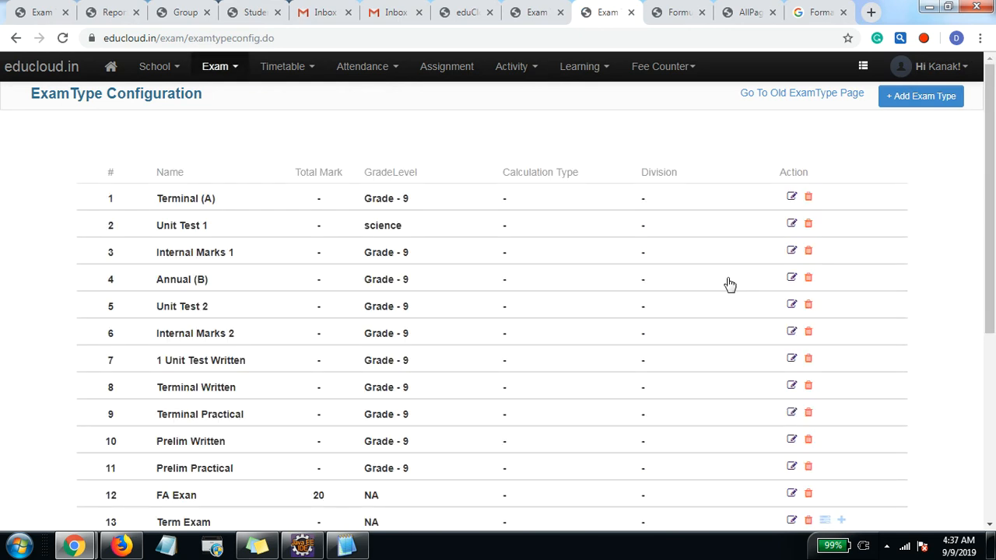
Step: View the auto-create formula form and contribution list of the Term -1 Report exam type, and reload the page
{"action": "scroll", "coordinate": [727, 287], "scroll_direction": "down", "scroll_amount": 4}
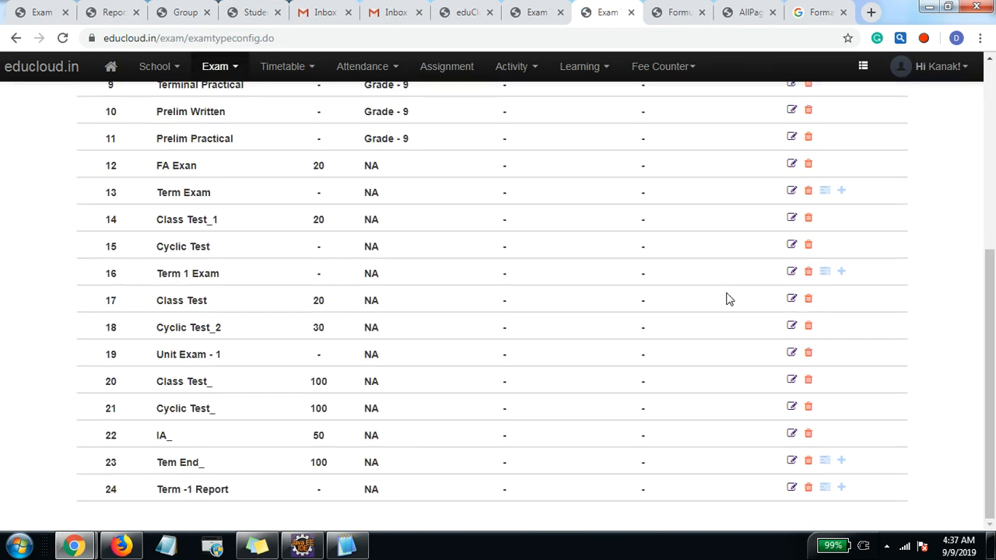
{"action": "left_click", "coordinate": [843, 488]}
{"action": "scroll", "coordinate": [487, 441], "scroll_direction": "down", "scroll_amount": 2}
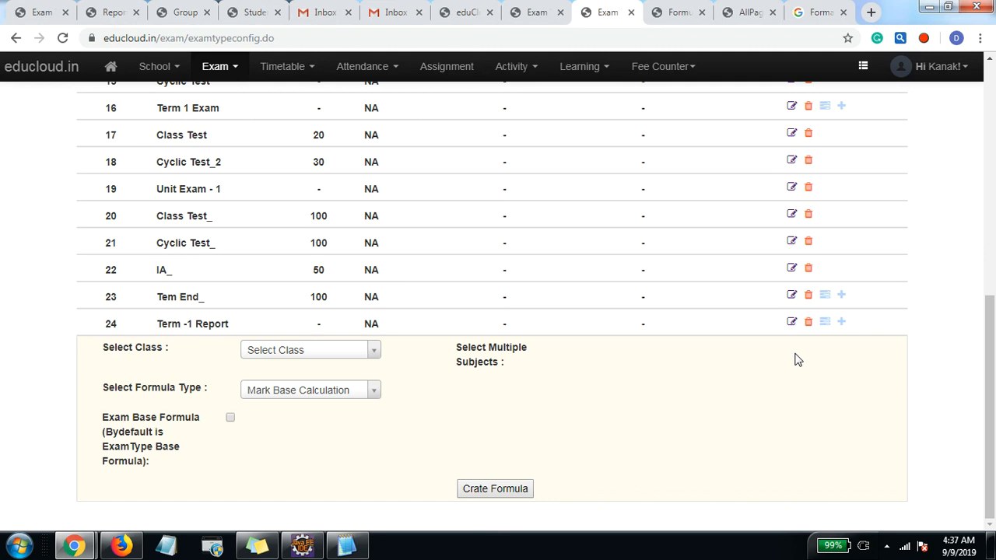
{"action": "left_click", "coordinate": [825, 322]}
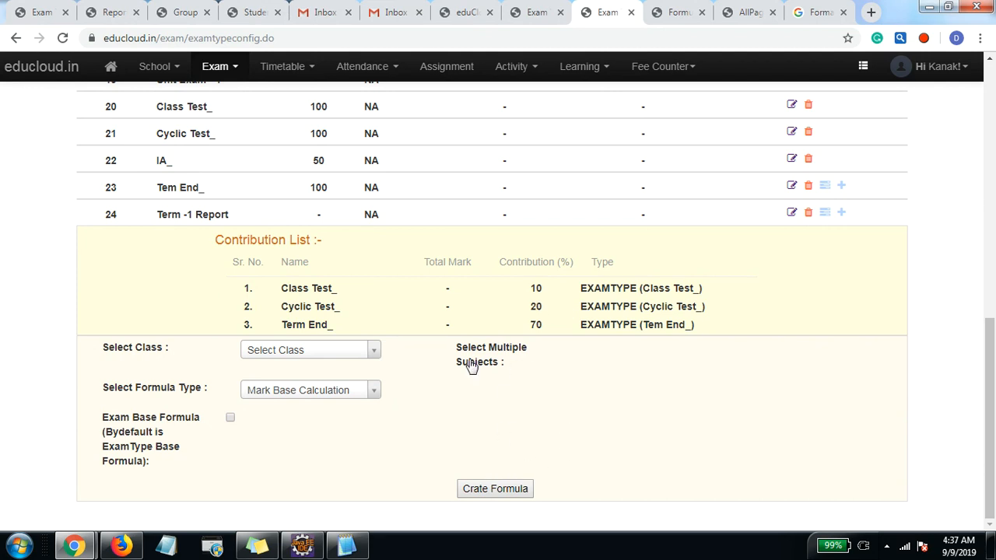
{"action": "left_click", "coordinate": [374, 32]}
{"action": "key", "text": "Return"}
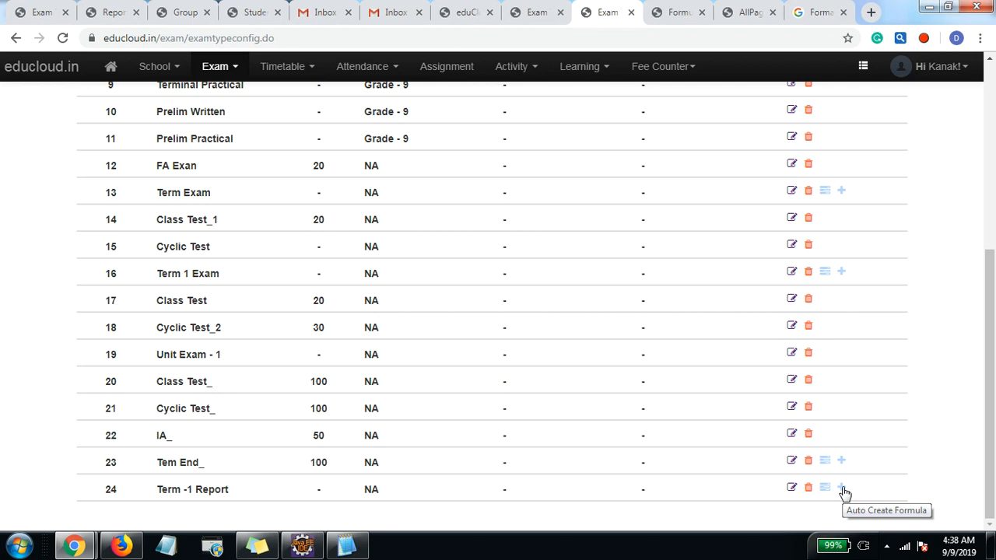
Step: Open the auto-create formula form for the Term -1 Report exam type and select Class - 2B
{"action": "left_click", "coordinate": [842, 488]}
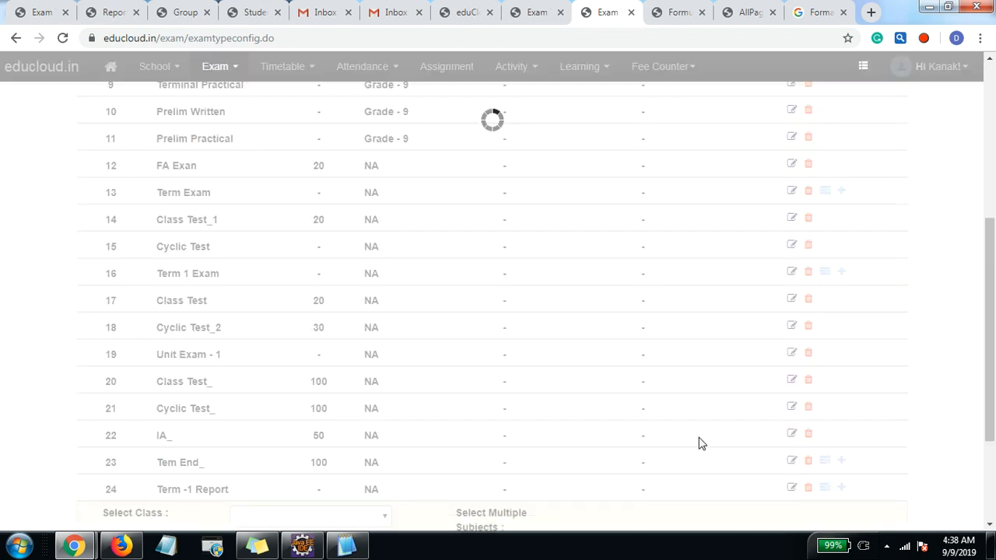
{"action": "scroll", "coordinate": [699, 442], "scroll_direction": "down", "scroll_amount": 3}
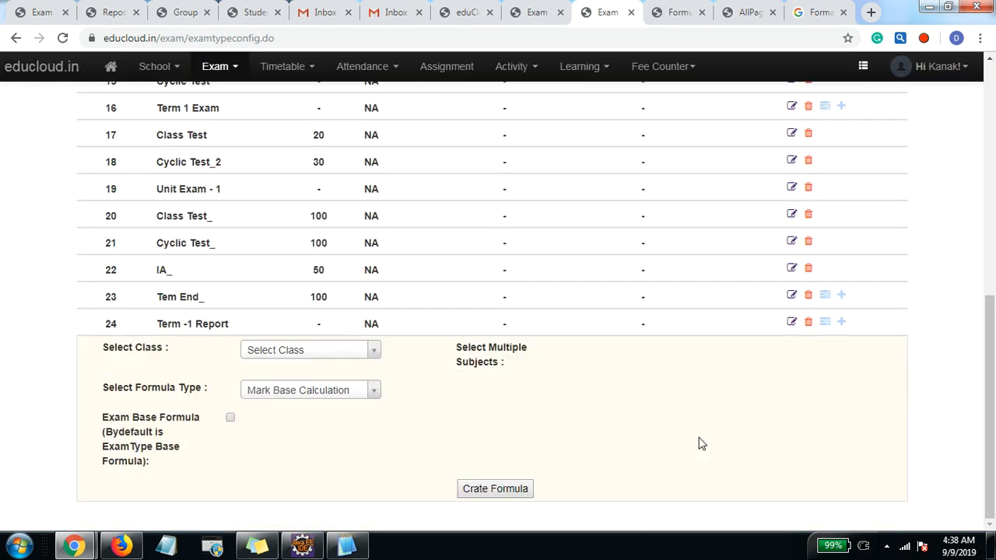
{"action": "left_click", "coordinate": [321, 354]}
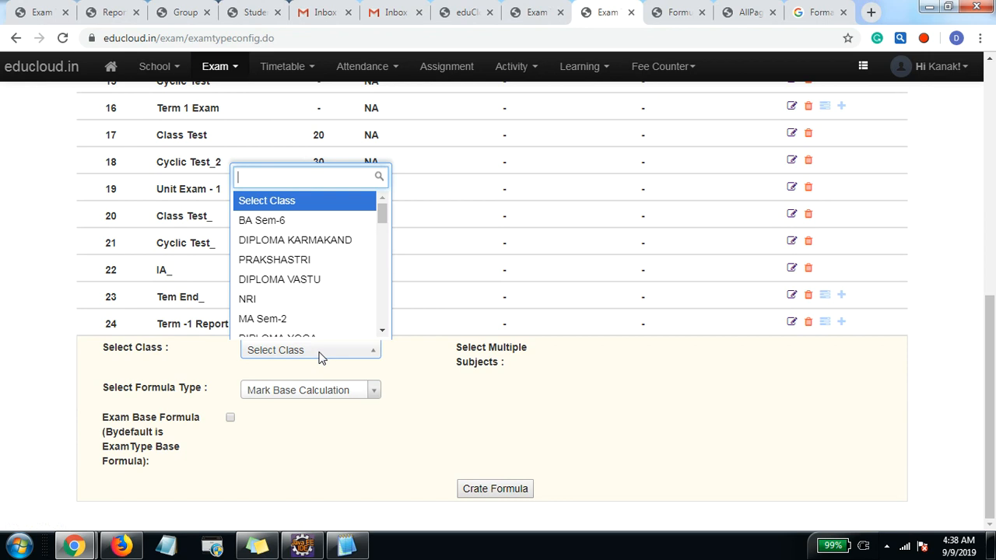
{"action": "type", "text": "cla"}
{"action": "key", "text": "Down"}
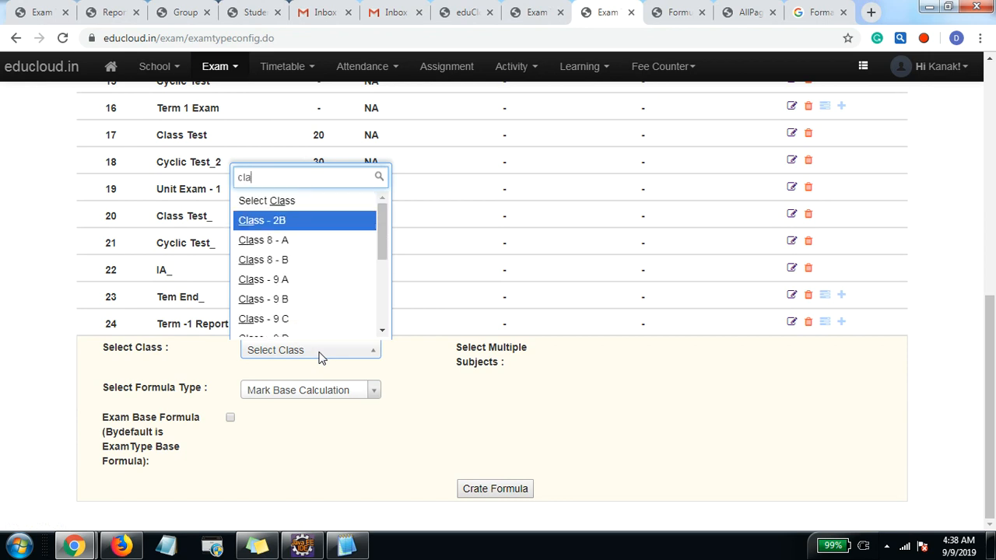
{"action": "key", "text": "Return"}
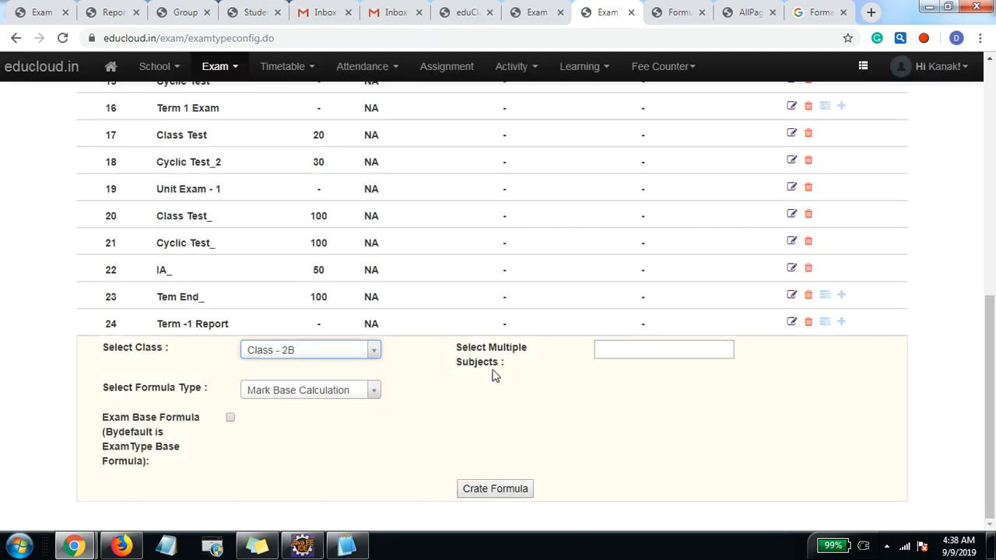
Step: Select Maths, Science and EVS as the subjects and Mark Base Calculation as the formula type
{"action": "left_click", "coordinate": [636, 348]}
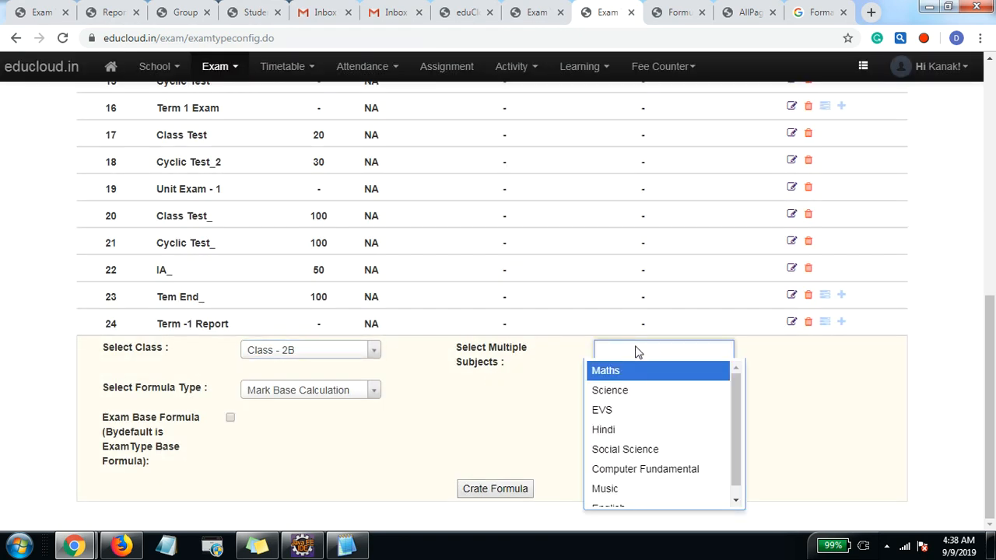
{"action": "type", "text": "m"}
{"action": "key", "text": "Return"}
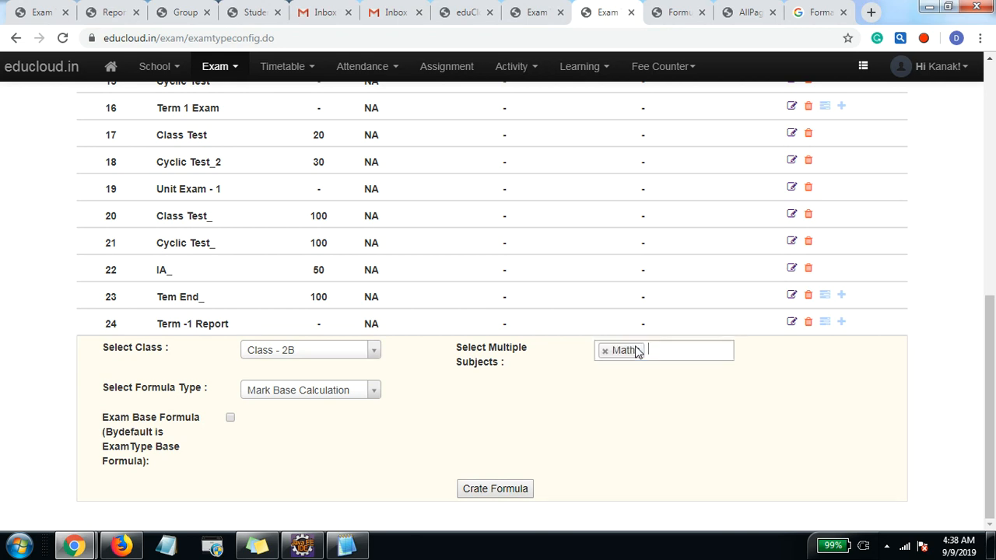
{"action": "type", "text": "s"}
{"action": "key", "text": "Return"}
{"action": "type", "text": "e"}
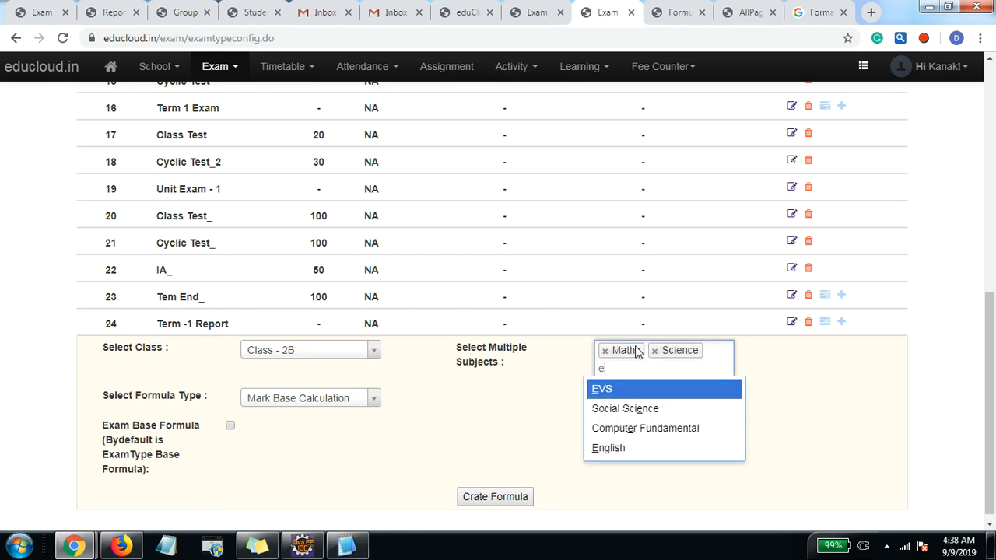
{"action": "key", "text": "Return"}
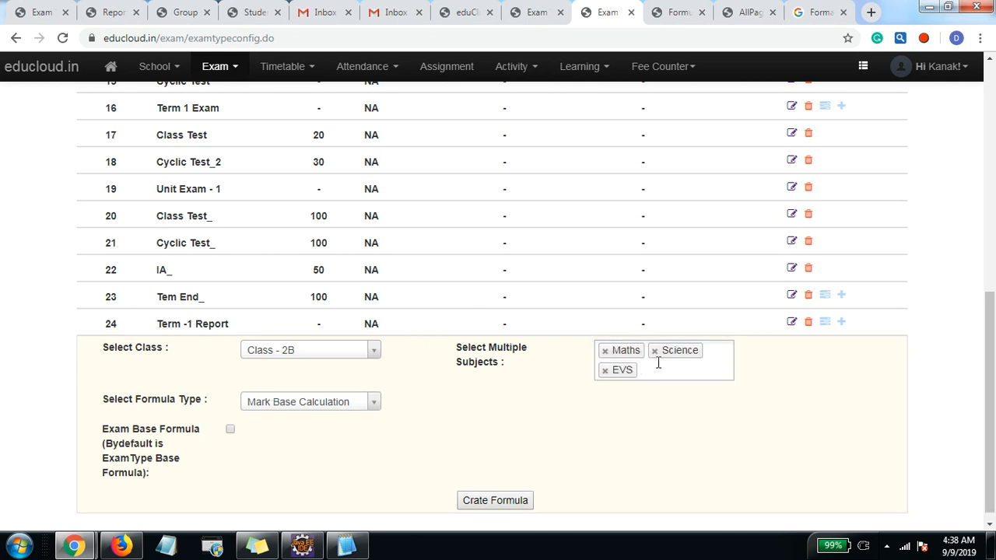
{"action": "left_click", "coordinate": [314, 410]}
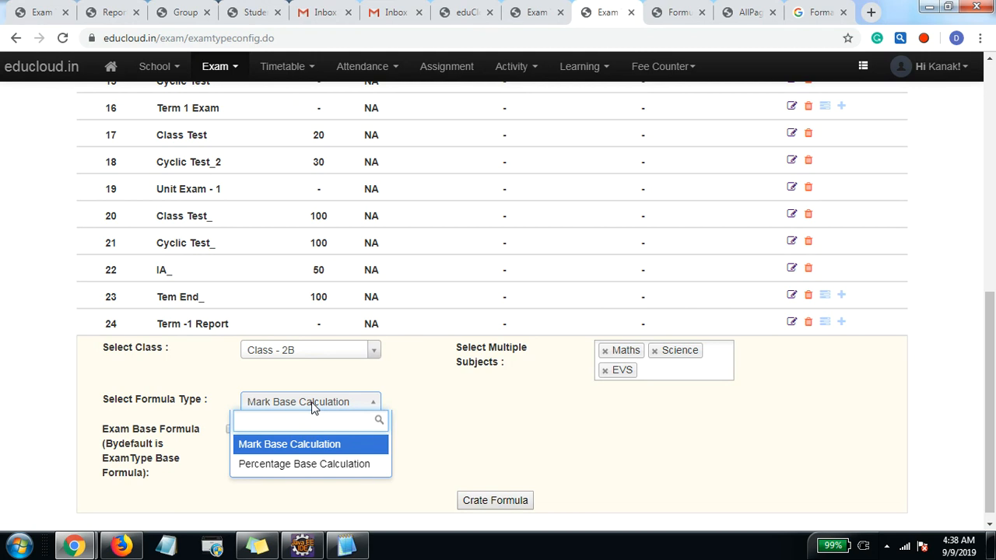
{"action": "left_click", "coordinate": [319, 445]}
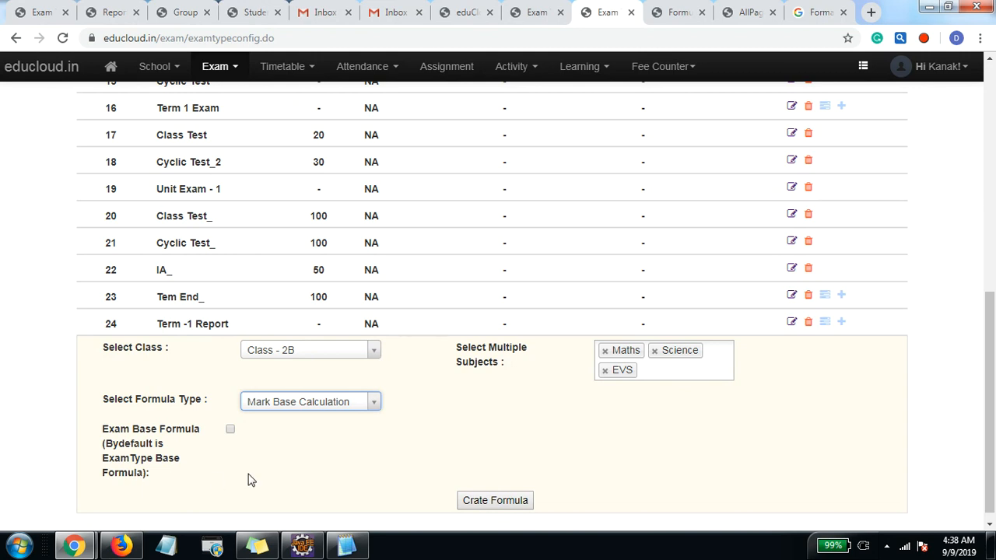
Step: Compare the element types on the manual formula form with the Exam Base Formula option and the report card template
{"action": "left_click", "coordinate": [677, 12]}
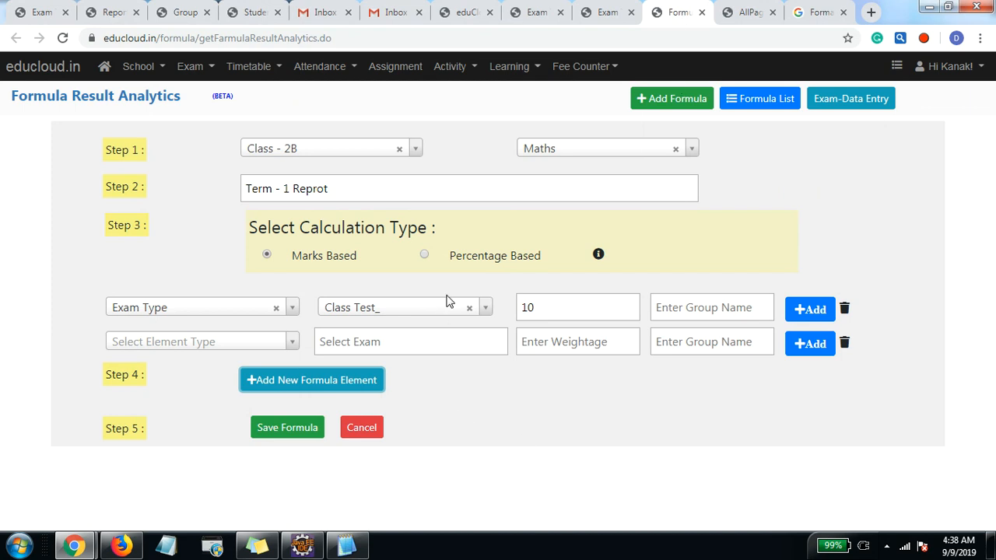
{"action": "left_click", "coordinate": [252, 312]}
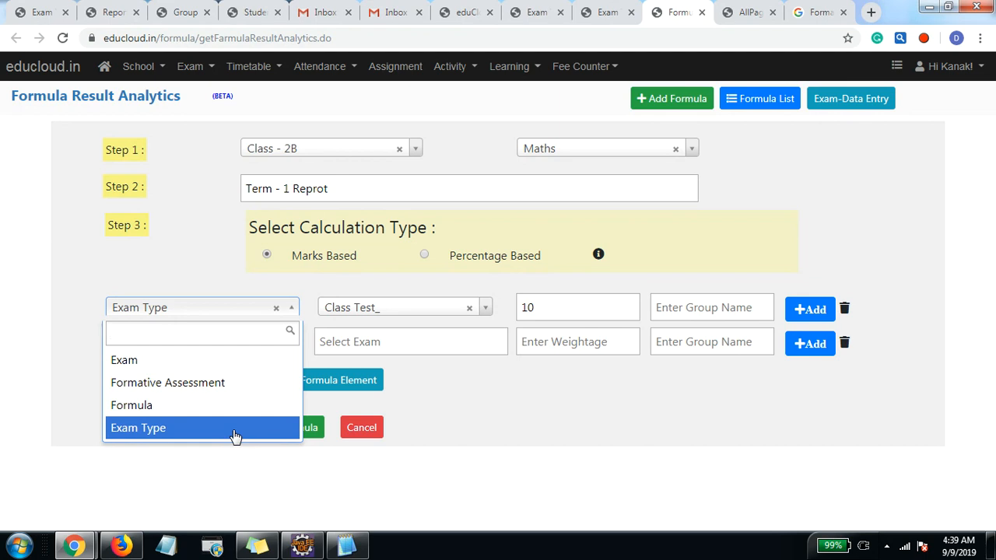
{"action": "left_click", "coordinate": [607, 12]}
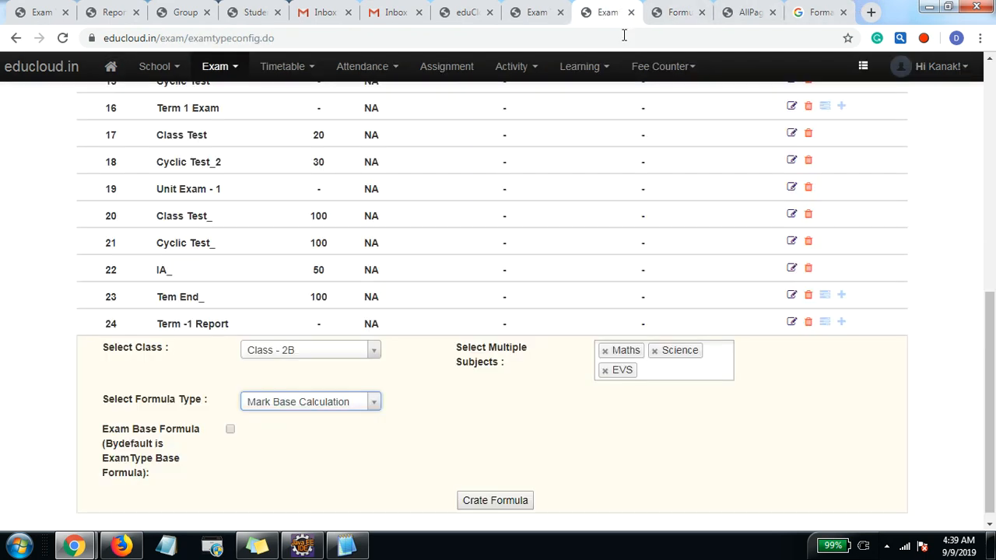
{"action": "scroll", "coordinate": [466, 363], "scroll_direction": "down", "scroll_amount": 1}
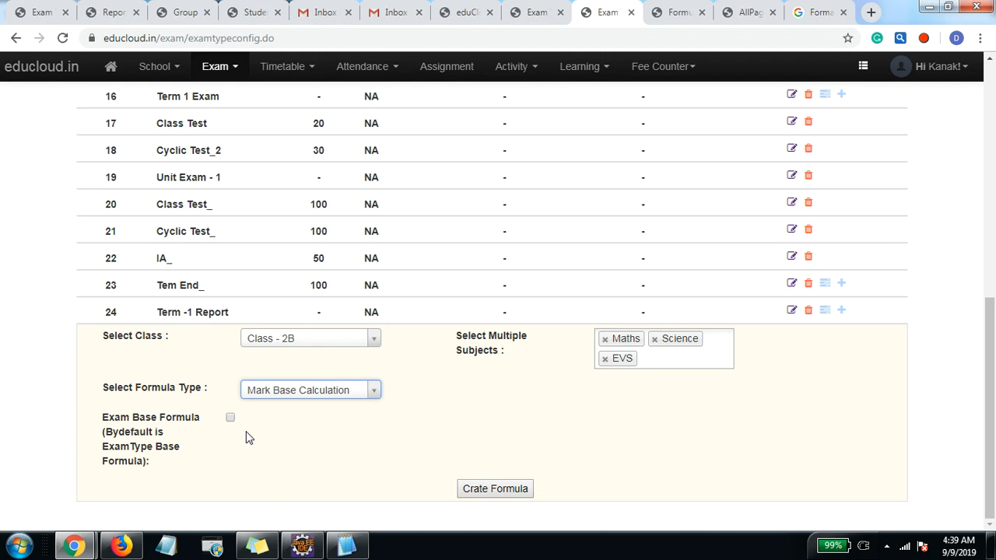
{"action": "left_click", "coordinate": [681, 12]}
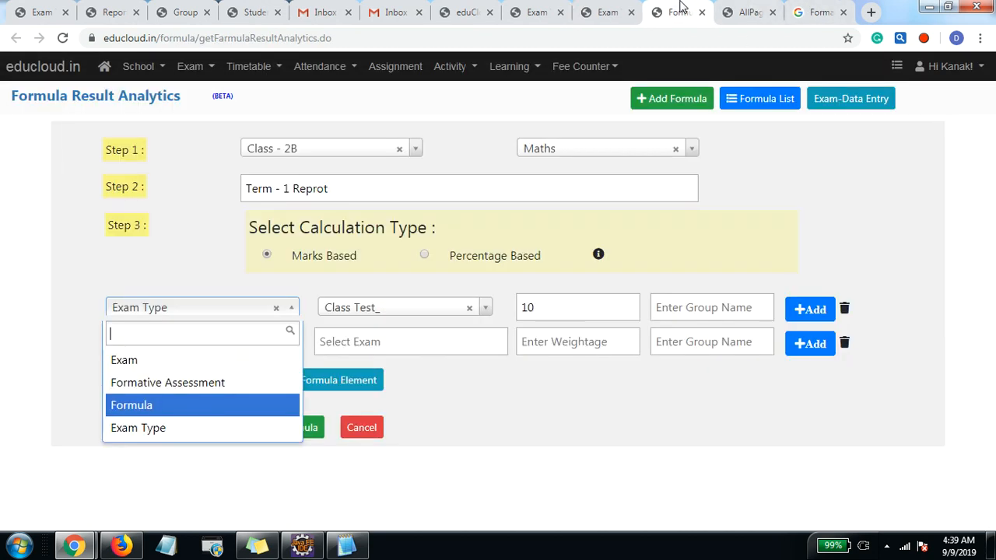
{"action": "left_click", "coordinate": [724, 14]}
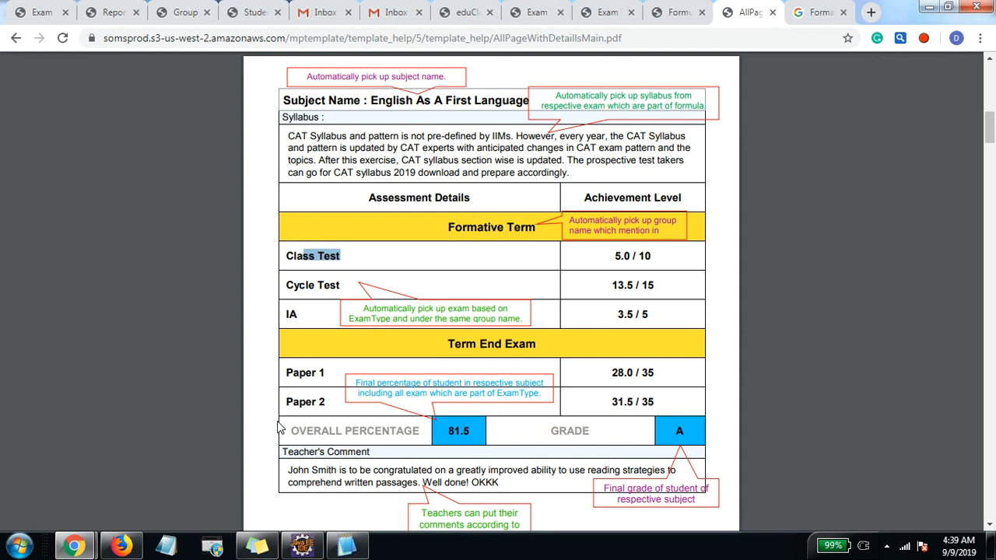
{"action": "left_click", "coordinate": [674, 14]}
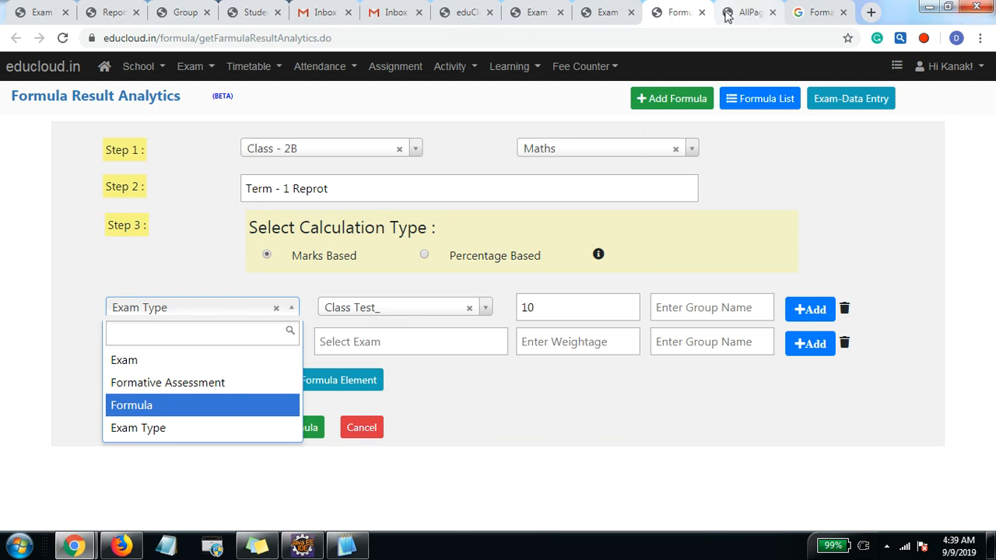
{"action": "left_click", "coordinate": [741, 13]}
{"action": "left_click", "coordinate": [669, 12]}
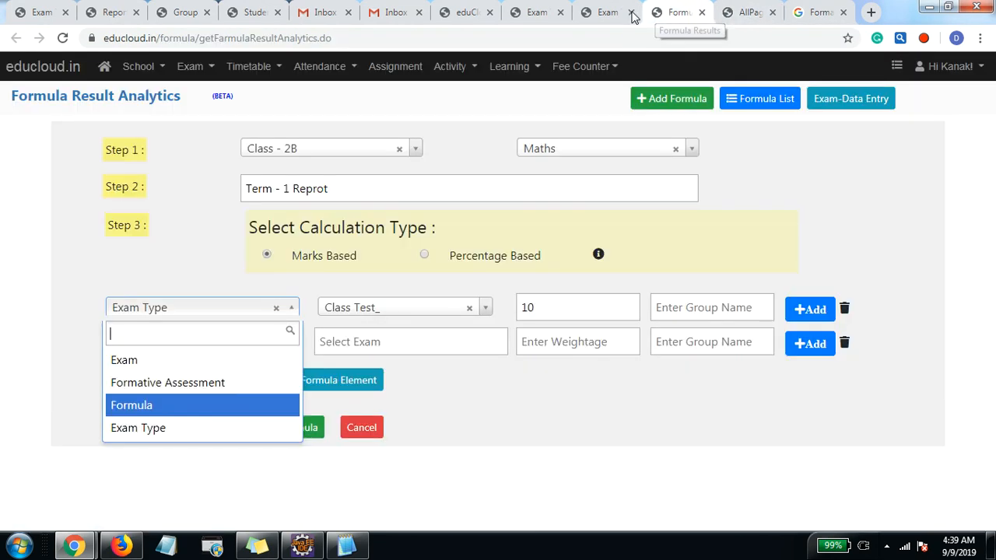
Step: Create the Term -1 Report formulas for Class - 2B with the exam type base and dismiss the notification
{"action": "left_click", "coordinate": [622, 14]}
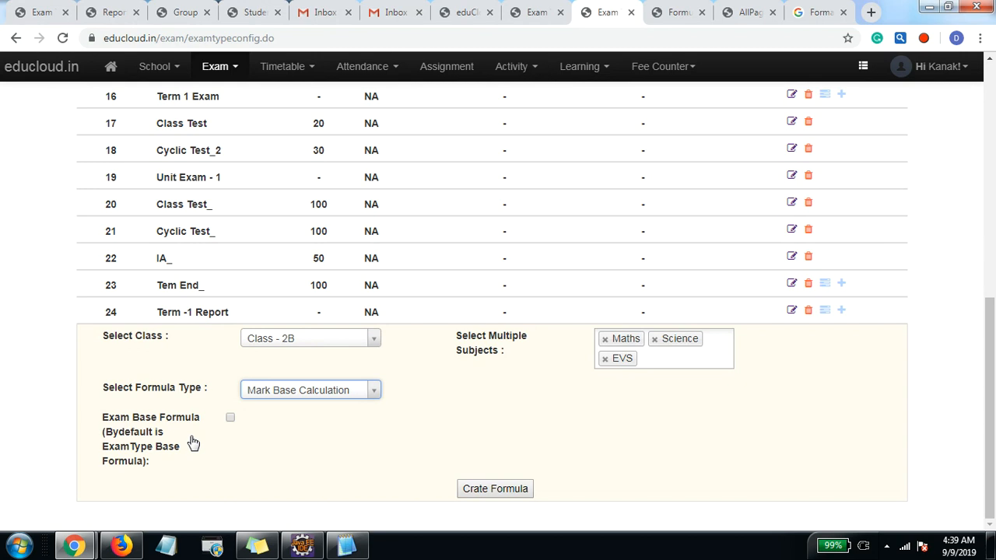
{"action": "left_click", "coordinate": [508, 498]}
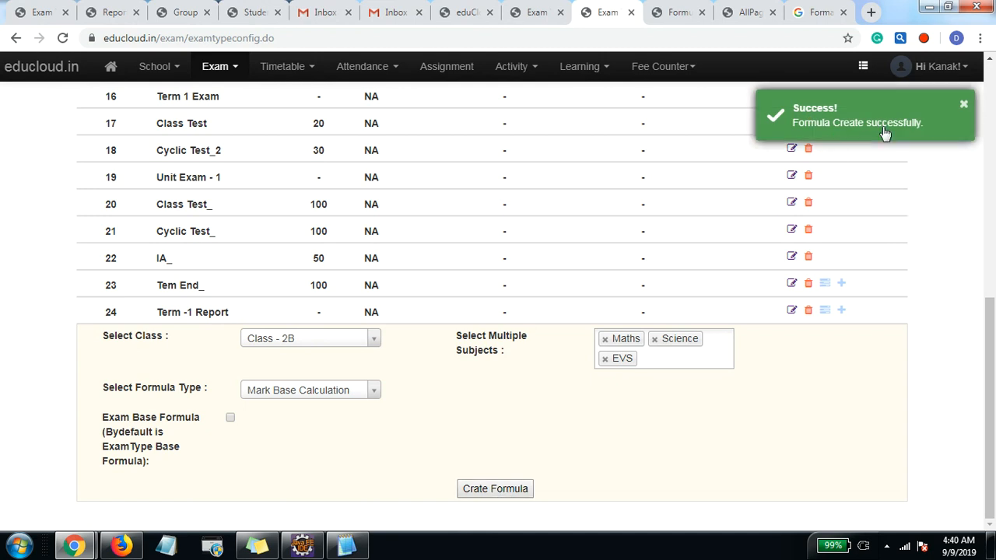
{"action": "left_click", "coordinate": [963, 104]}
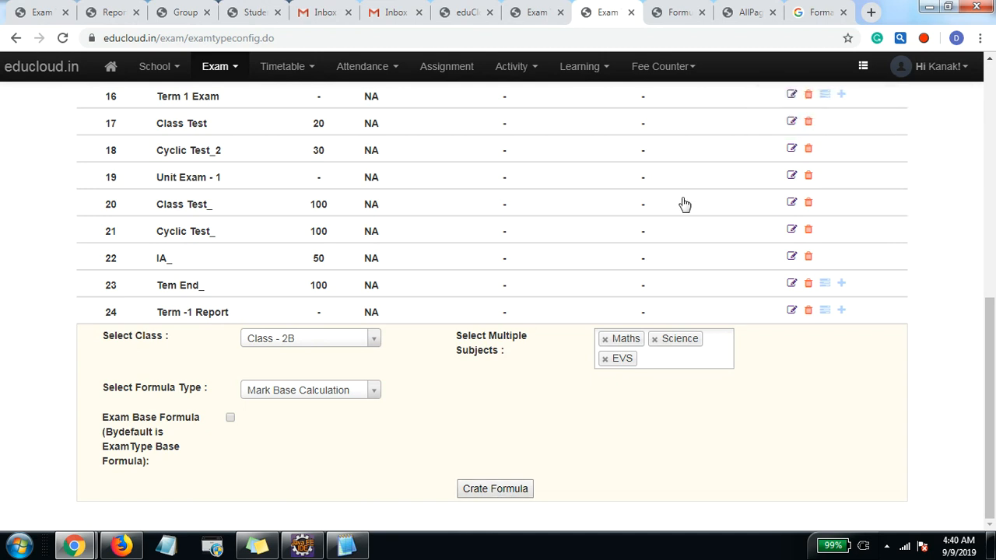
Step: Reload the Formula Result Analytics page and list the formulas of Class - 2B
{"action": "left_click", "coordinate": [677, 13]}
{"action": "left_click", "coordinate": [407, 38]}
{"action": "key", "text": "Return"}
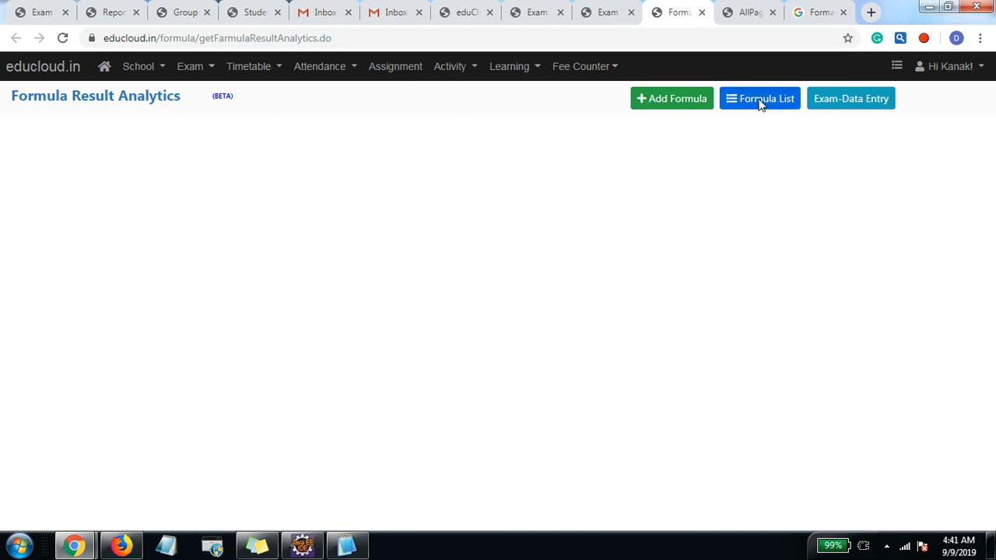
{"action": "left_click", "coordinate": [162, 143]}
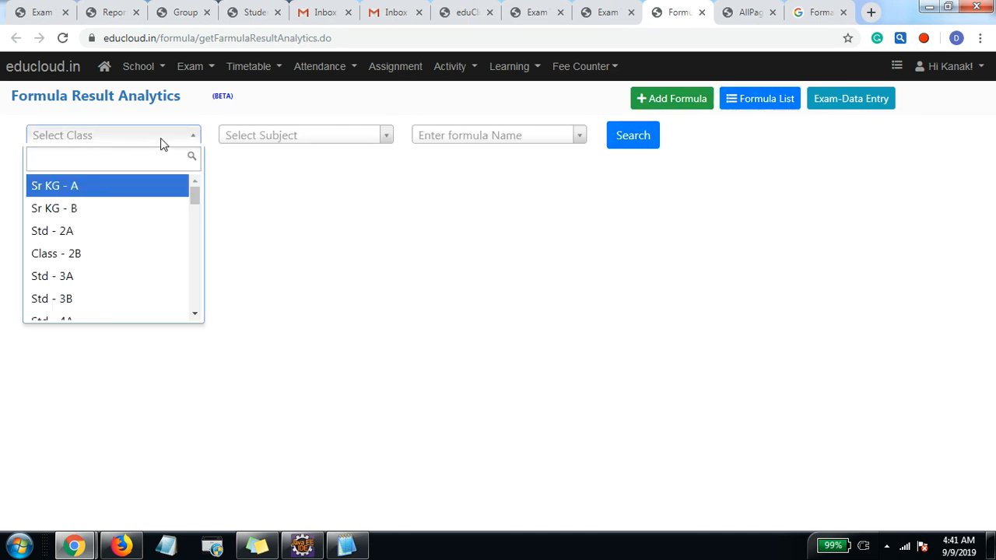
{"action": "type", "text": "cla"}
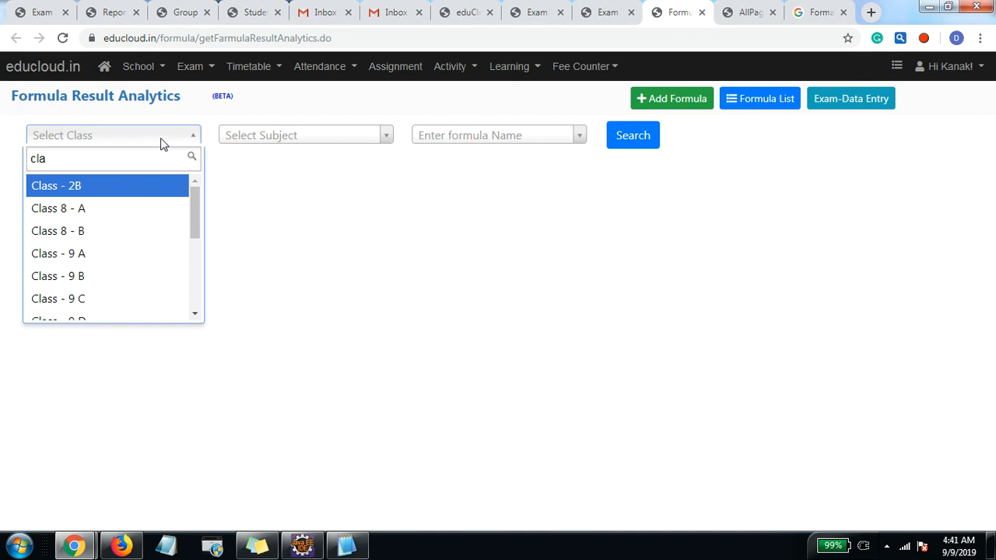
{"action": "key", "text": "Return"}
{"action": "left_click", "coordinate": [641, 138]}
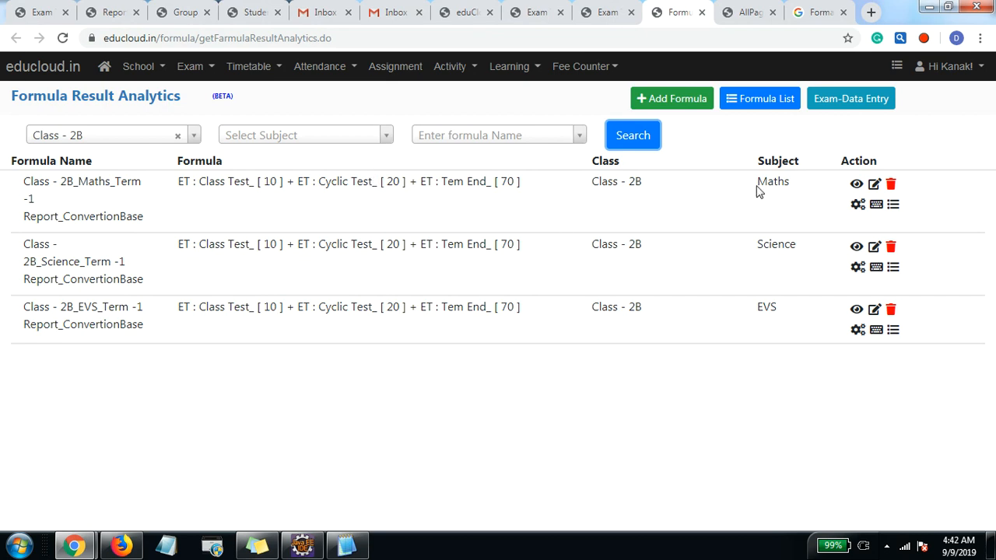
Step: Open the result data entry table of the Class - 2B Maths formula and compare its exam columns with the formula
{"action": "left_click", "coordinate": [876, 205]}
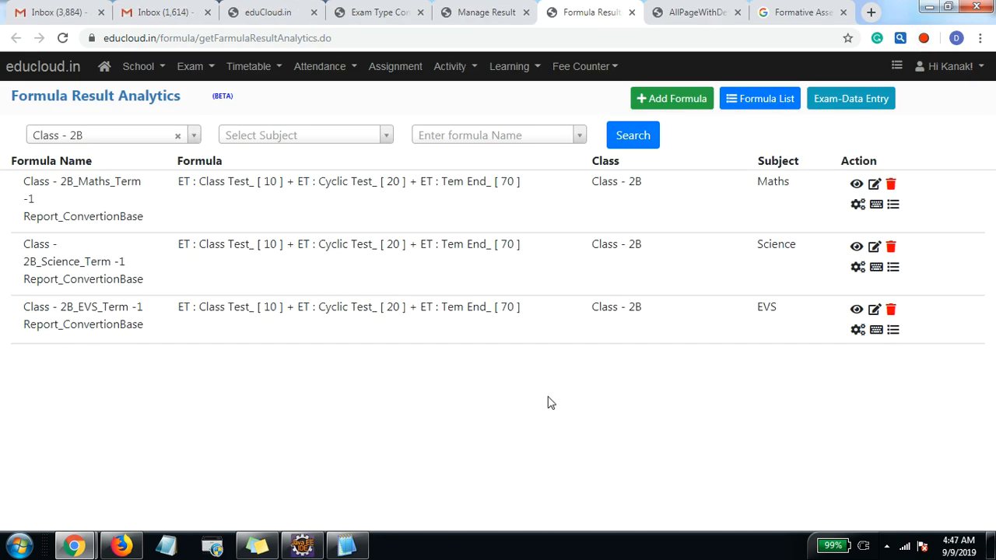
{"action": "left_click", "coordinate": [877, 207]}
{"action": "scroll", "coordinate": [312, 436], "scroll_direction": "down", "scroll_amount": 3}
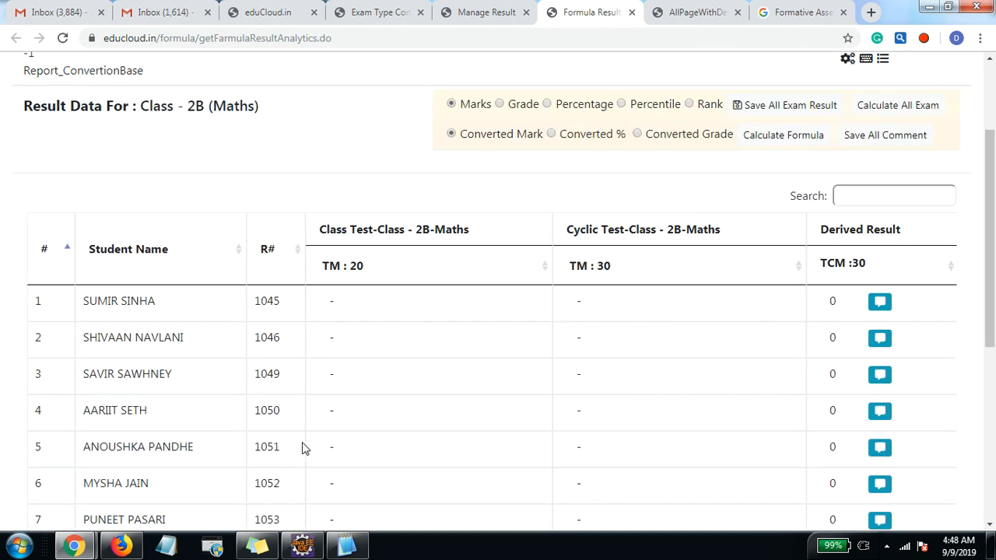
{"action": "scroll", "coordinate": [316, 404], "scroll_direction": "down", "scroll_amount": 1}
{"action": "scroll", "coordinate": [316, 404], "scroll_direction": "up", "scroll_amount": 1}
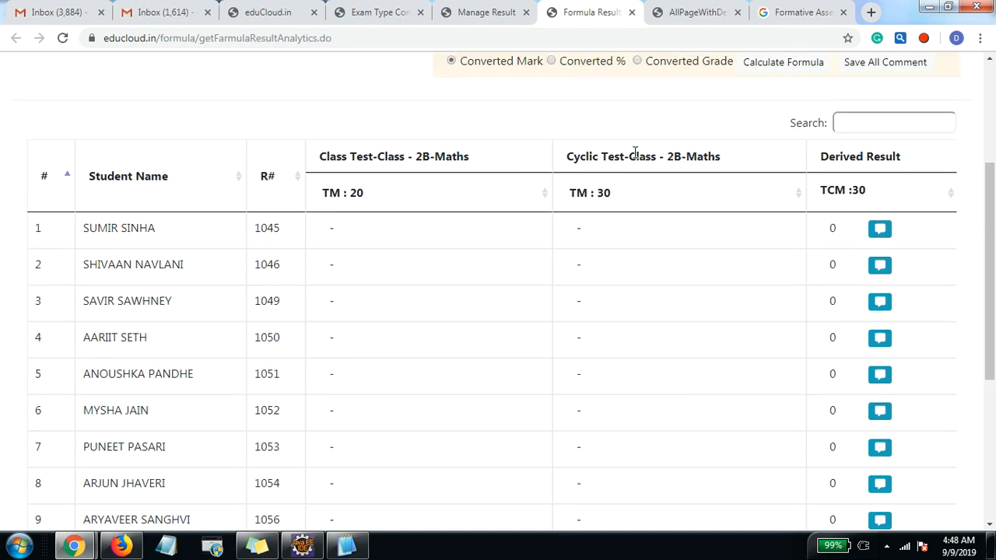
{"action": "scroll", "coordinate": [626, 183], "scroll_direction": "up", "scroll_amount": 3}
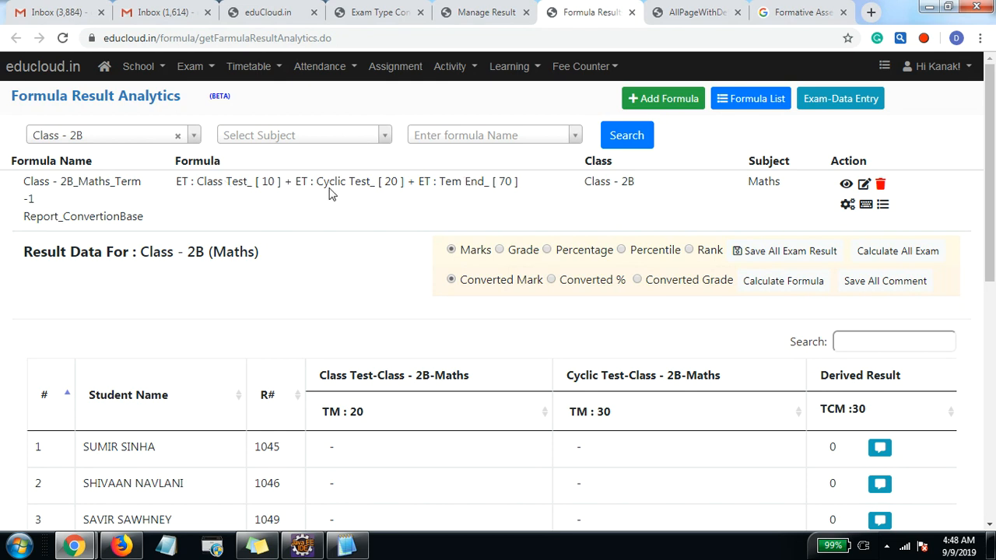
{"action": "scroll", "coordinate": [337, 194], "scroll_direction": "down", "scroll_amount": 2}
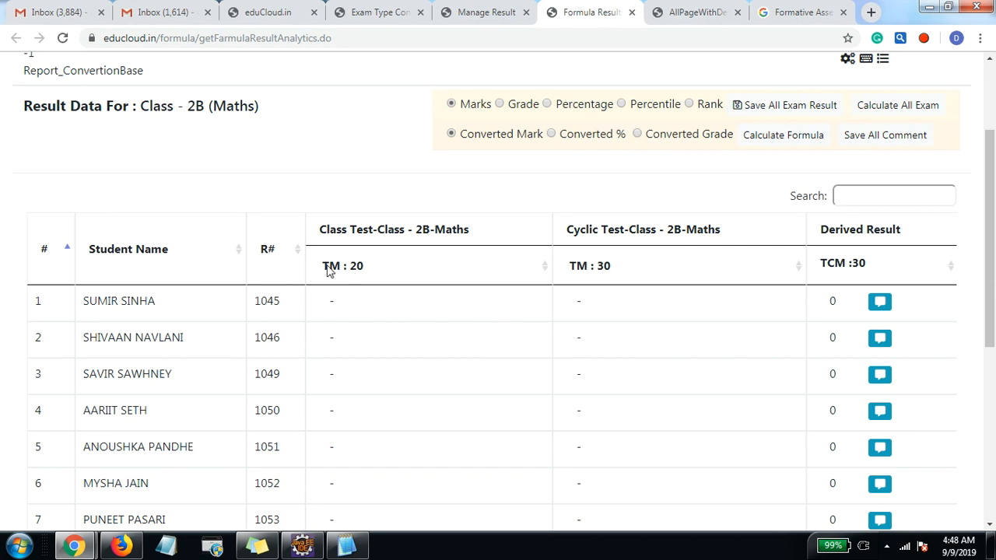
{"action": "scroll", "coordinate": [591, 268], "scroll_direction": "up", "scroll_amount": 2}
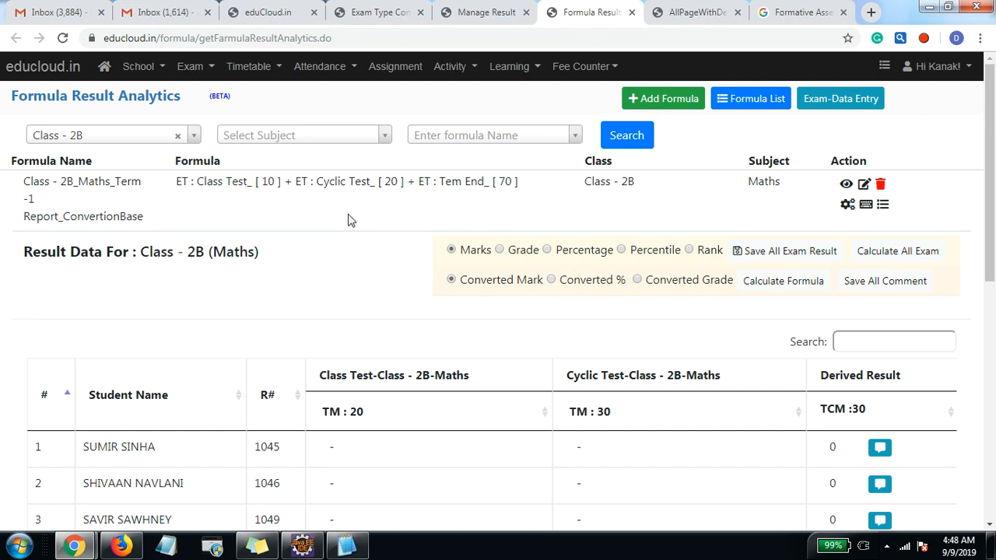
{"action": "scroll", "coordinate": [359, 259], "scroll_direction": "down", "scroll_amount": 2}
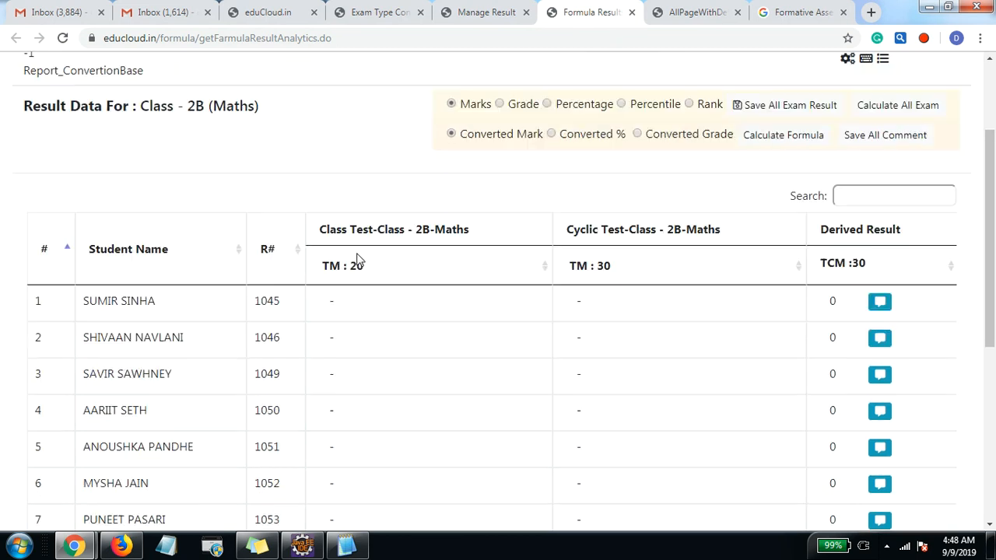
Step: Enter Maths Class Test marks of 20, 10 and 15 for the students in rows 1 to 3
{"action": "left_click", "coordinate": [334, 304]}
{"action": "type", "text": "12"}
{"action": "left_click", "coordinate": [339, 342]}
{"action": "left_click", "coordinate": [339, 308]}
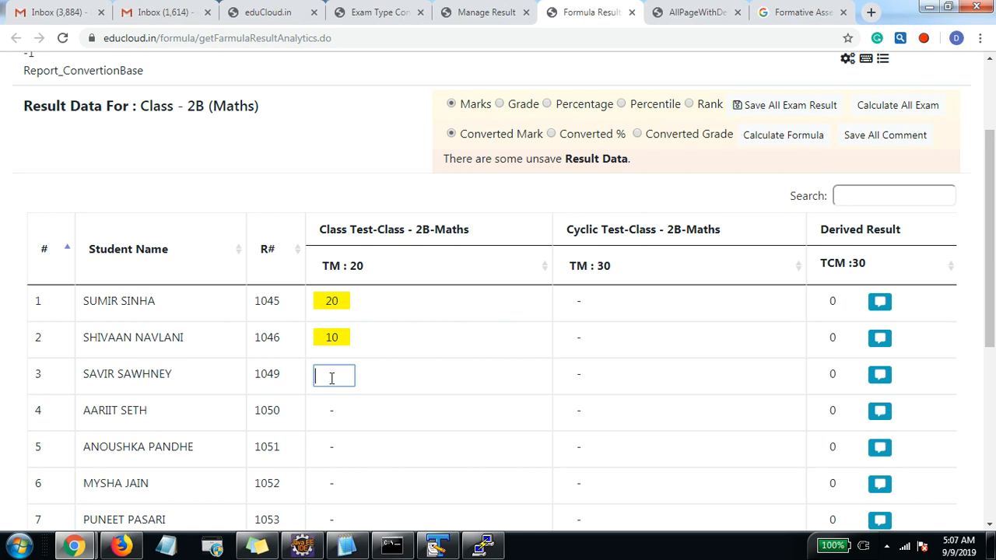
{"action": "type", "text": "15"}
{"action": "key", "text": "Return"}
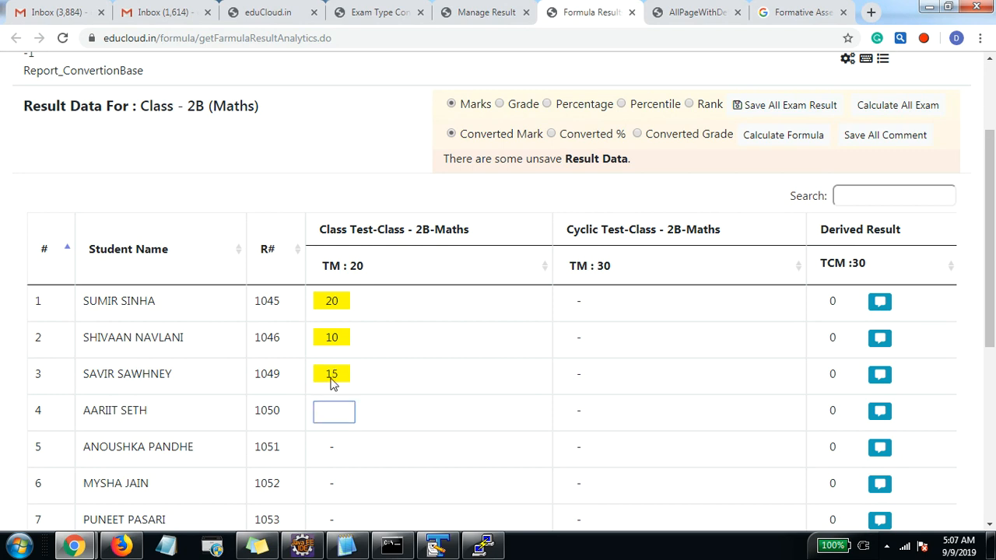
Step: Enter Maths Class Test marks of 10, 15 and 5 for the students in rows 4 to 6
{"action": "type", "text": "10"}
{"action": "key", "text": "Return"}
{"action": "left_click", "coordinate": [335, 451]}
{"action": "type", "text": "15"}
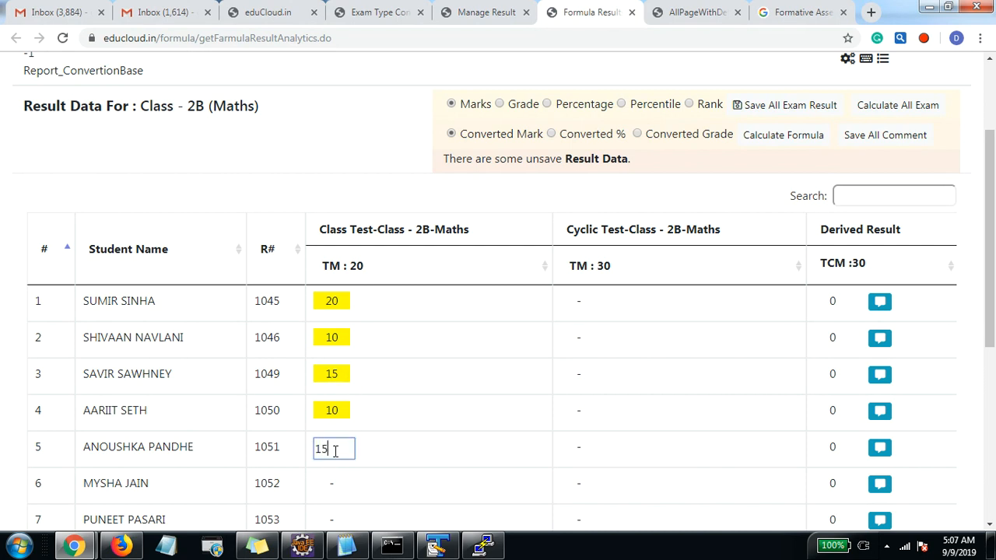
{"action": "key", "text": "Return"}
{"action": "type", "text": "5"}
{"action": "key", "text": "Return"}
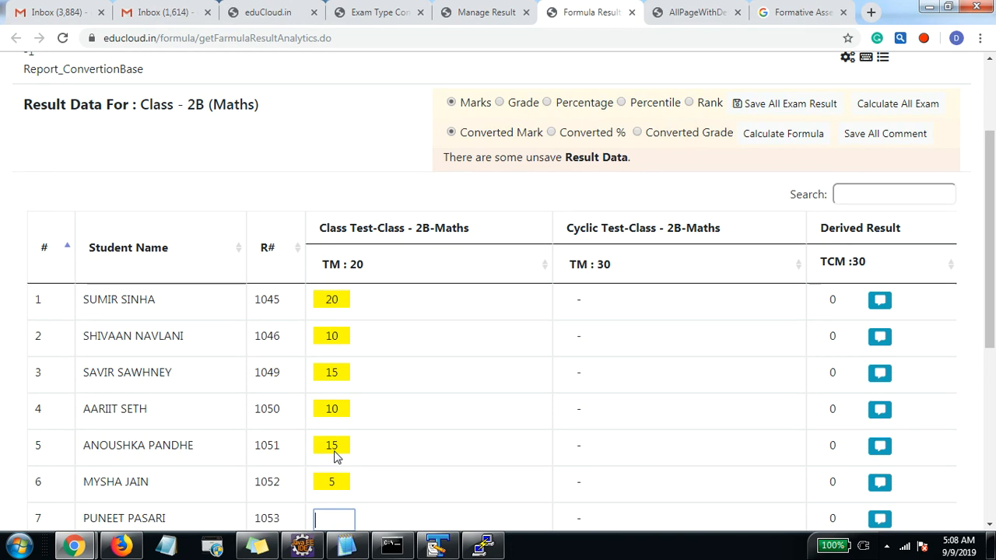
Step: Enter Maths Class Test marks of 6, 13, 14 and 13 for the students in rows 7 to 10
{"action": "type", "text": "6"}
{"action": "key", "text": "Return"}
{"action": "type", "text": "13"}
{"action": "key", "text": "Return"}
{"action": "type", "text": "1"}
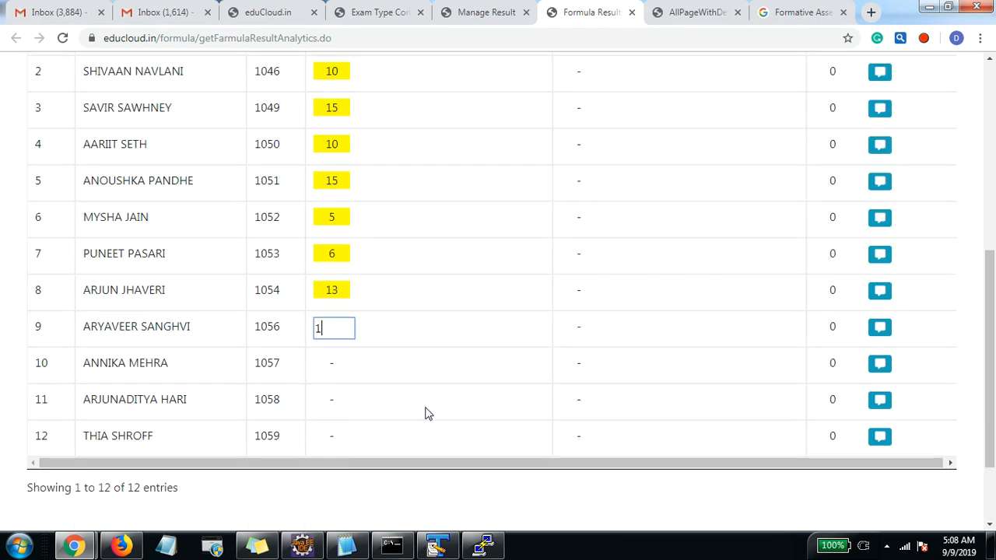
{"action": "type", "text": "4"}
{"action": "key", "text": "Return"}
{"action": "type", "text": "13"}
{"action": "key", "text": "Return"}
Step: Save all exam results entered for Class - 2B Maths
{"action": "scroll", "coordinate": [438, 411], "scroll_direction": "up", "scroll_amount": 3}
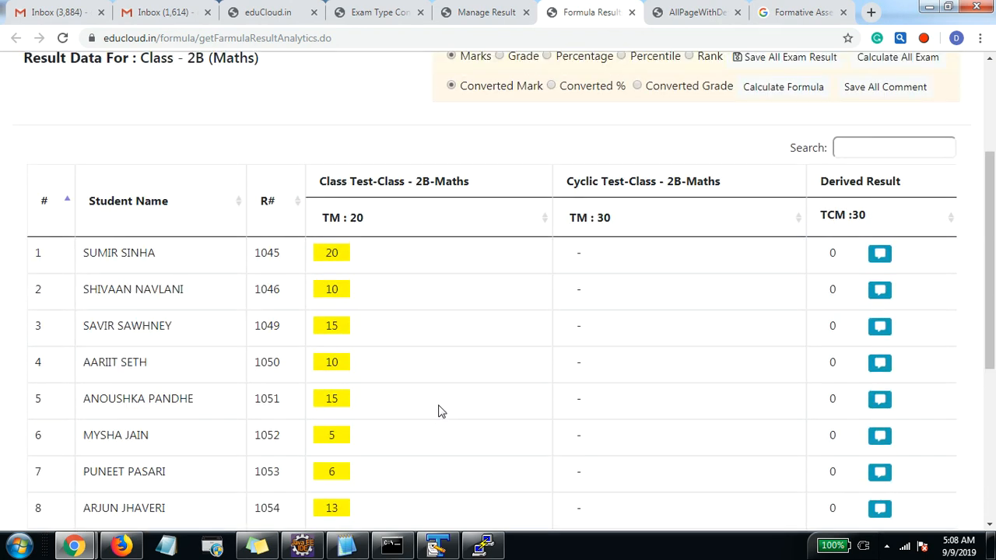
{"action": "scroll", "coordinate": [438, 410], "scroll_direction": "up", "scroll_amount": 3}
{"action": "scroll", "coordinate": [439, 410], "scroll_direction": "down", "scroll_amount": 1}
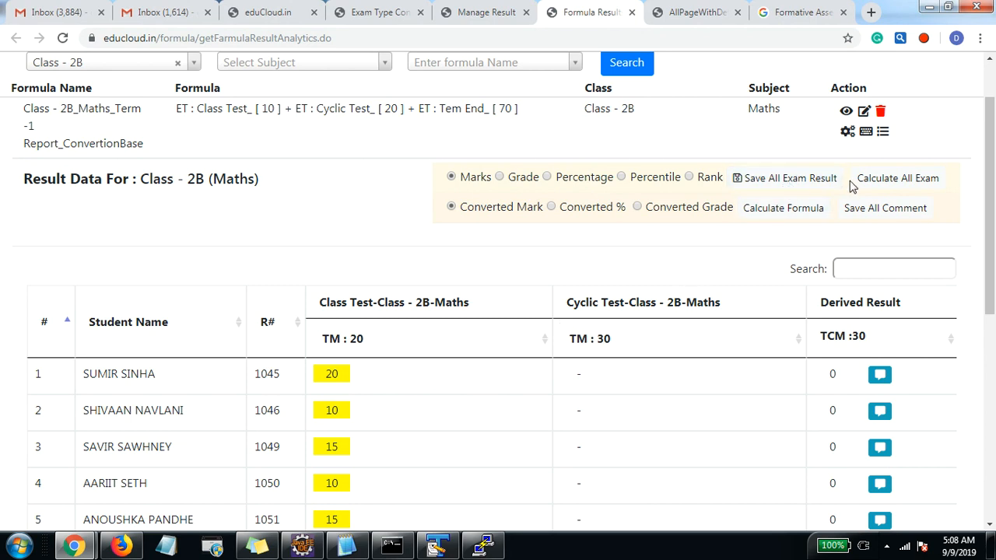
{"action": "left_click", "coordinate": [782, 186]}
Step: Enter Maths Class Test marks of 12 and 18 for the students in rows 11 and 12
{"action": "scroll", "coordinate": [537, 354], "scroll_direction": "down", "scroll_amount": 3}
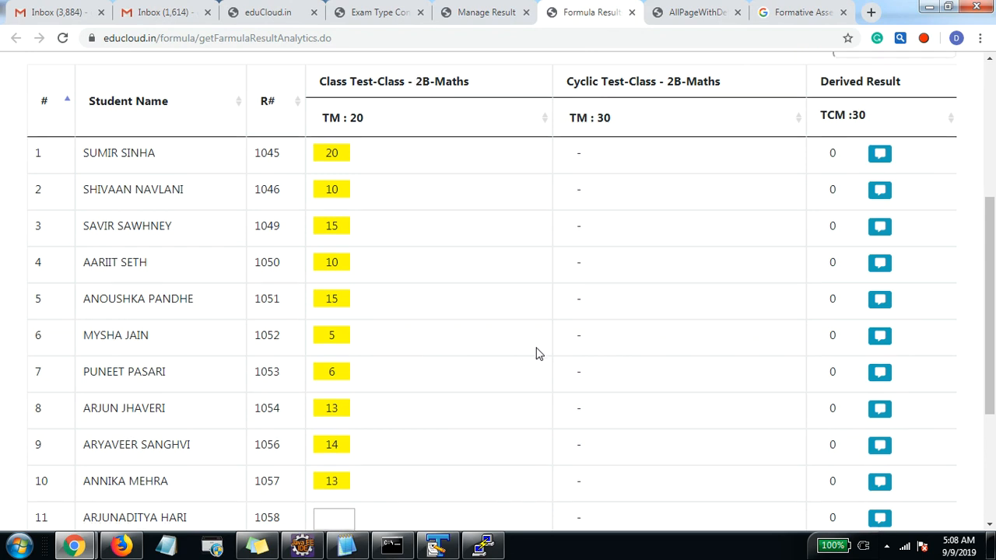
{"action": "scroll", "coordinate": [536, 352], "scroll_direction": "up", "scroll_amount": 1}
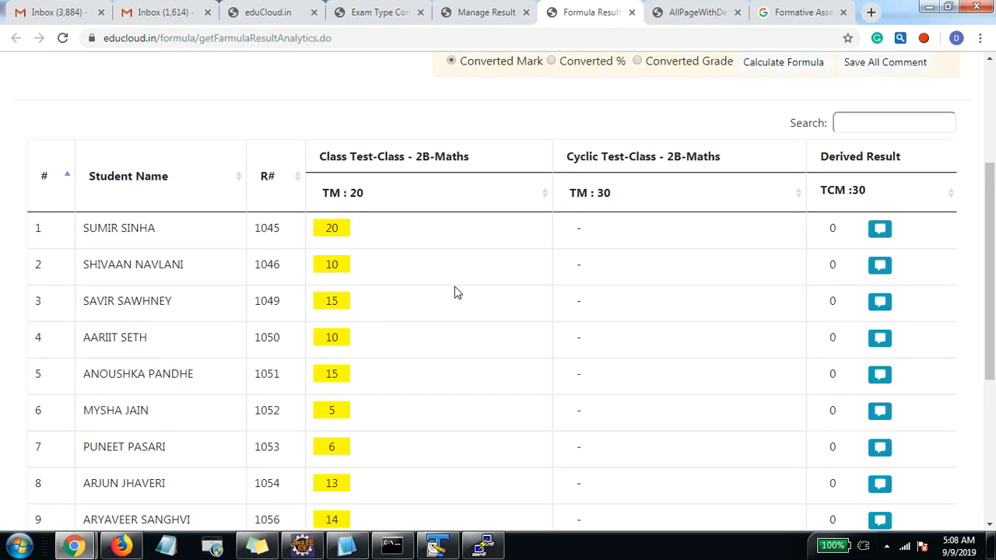
{"action": "scroll", "coordinate": [455, 292], "scroll_direction": "down", "scroll_amount": 3}
{"action": "left_click", "coordinate": [334, 375]}
{"action": "type", "text": "12"}
{"action": "key", "text": "Tab"}
{"action": "type", "text": "18"}
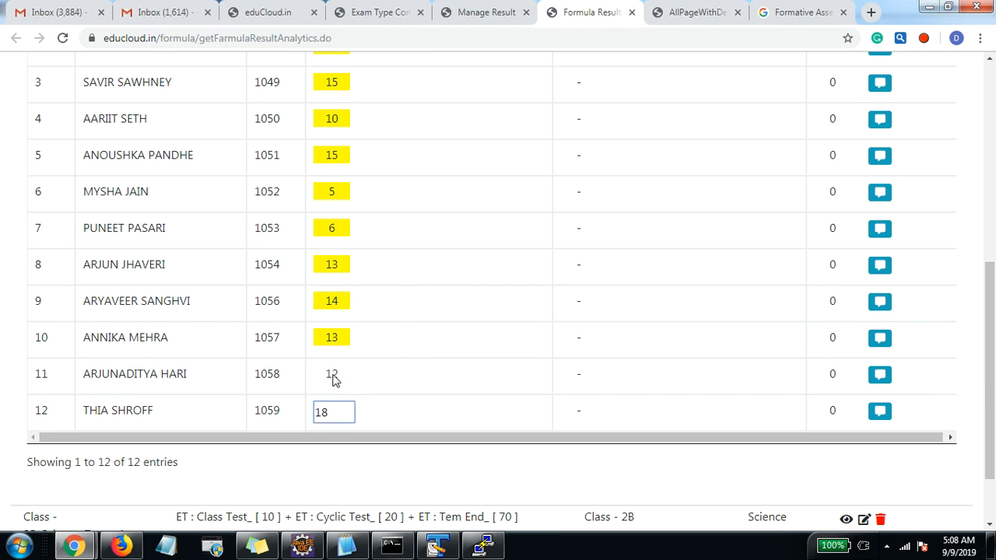
{"action": "key", "text": "Tab"}
Step: Save all exam results again to include the last two students' marks, and check the table's final rows
{"action": "scroll", "coordinate": [382, 366], "scroll_direction": "up", "scroll_amount": 4}
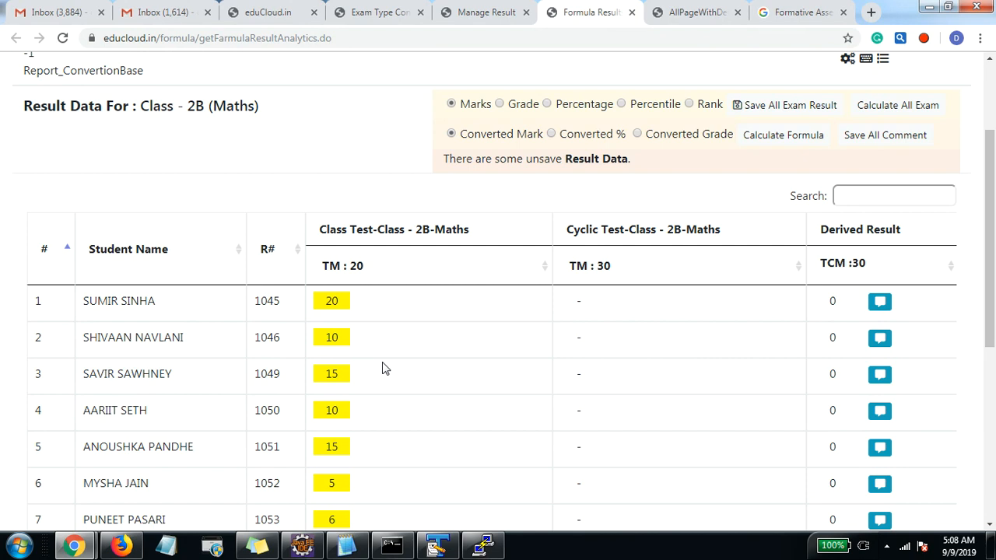
{"action": "left_click", "coordinate": [743, 105]}
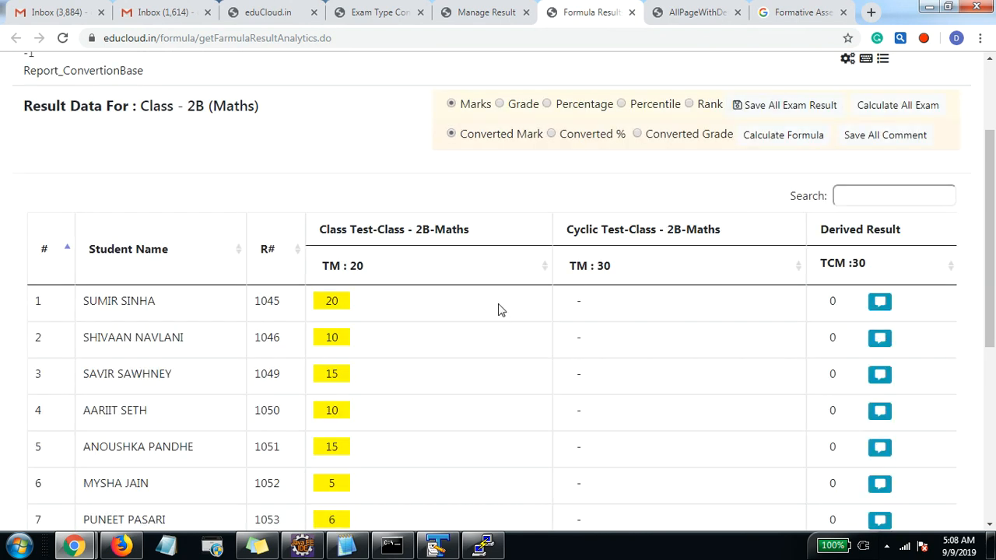
{"action": "left_click", "coordinate": [877, 197]}
{"action": "scroll", "coordinate": [877, 201], "scroll_direction": "down", "scroll_amount": 5}
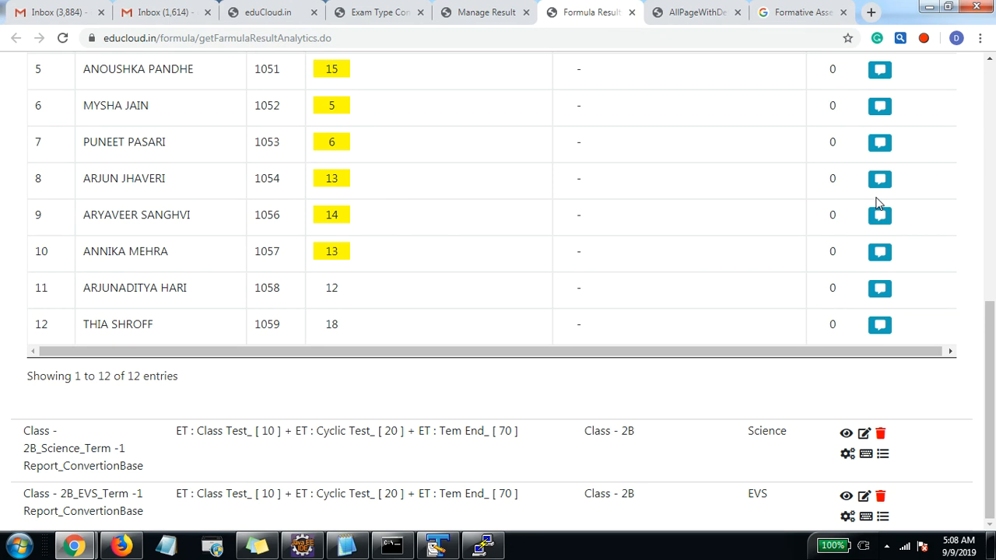
Step: Filter the Class - 2B Maths result table by part of the first student's name, and clear the filter again
{"action": "type", "text": "sumi"}
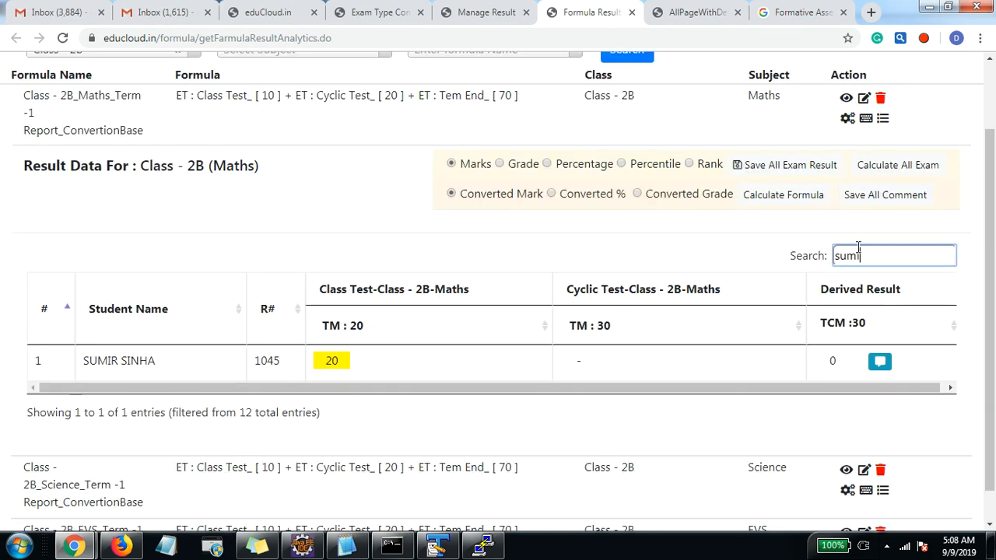
{"action": "key", "text": "BackSpace"}
{"action": "key", "text": "BackSpace"}
{"action": "key", "text": "BackSpace"}
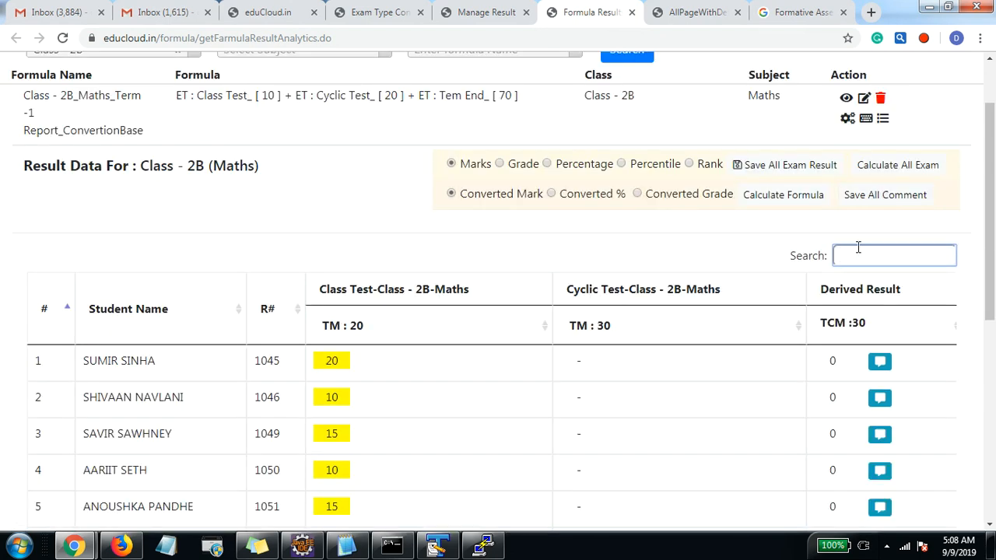
Step: Enter a Maths Cyclic Test mark of 15 for each of the students in rows 1 to 3
{"action": "left_click", "coordinate": [582, 363]}
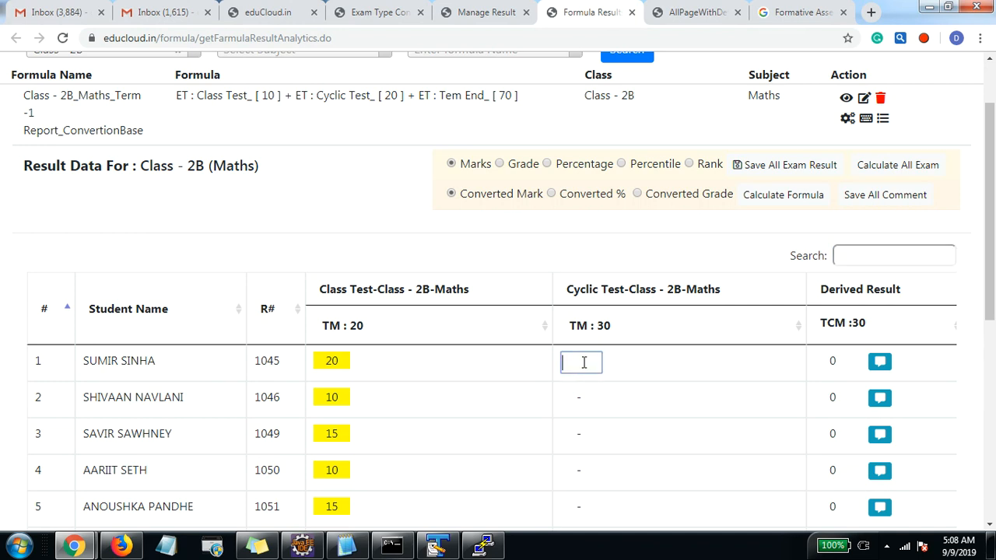
{"action": "type", "text": "15"}
{"action": "key", "text": "Return"}
{"action": "type", "text": "15"}
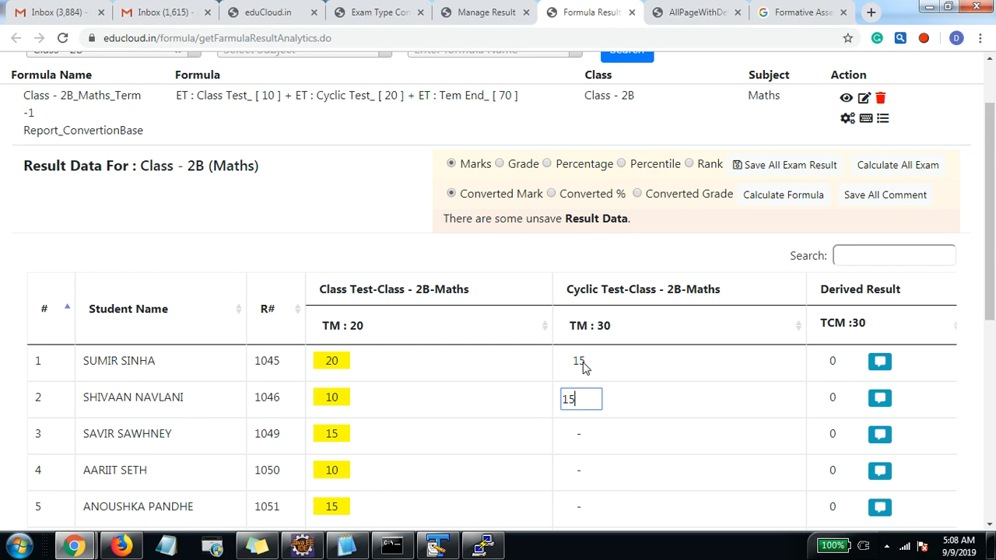
{"action": "key", "text": "Return"}
{"action": "type", "text": "15"}
{"action": "key", "text": "Return"}
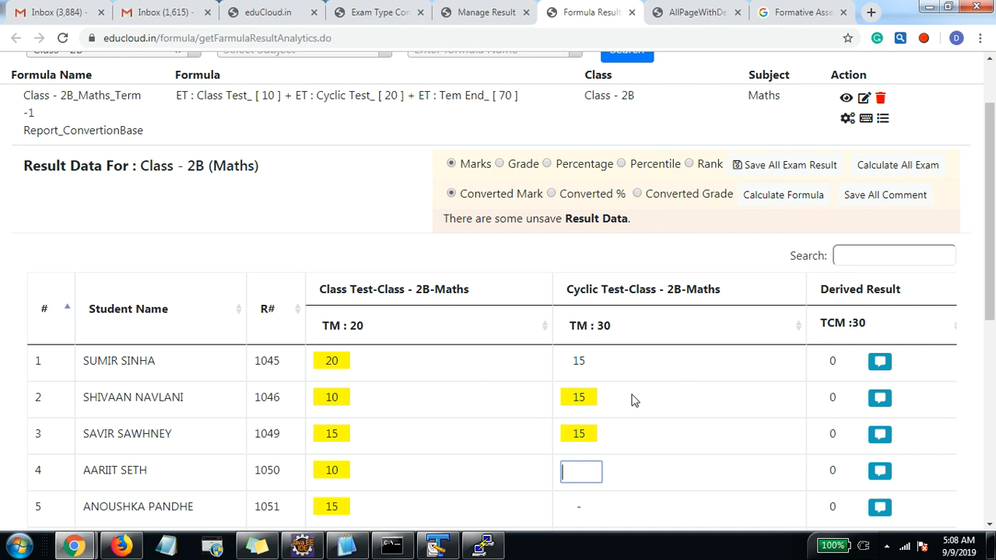
Step: Enter Maths Cyclic Test marks of 16, 20, 25 and 26 for the students in rows 4 to 7
{"action": "type", "text": "6"}
{"action": "key", "text": "Return"}
{"action": "type", "text": "20"}
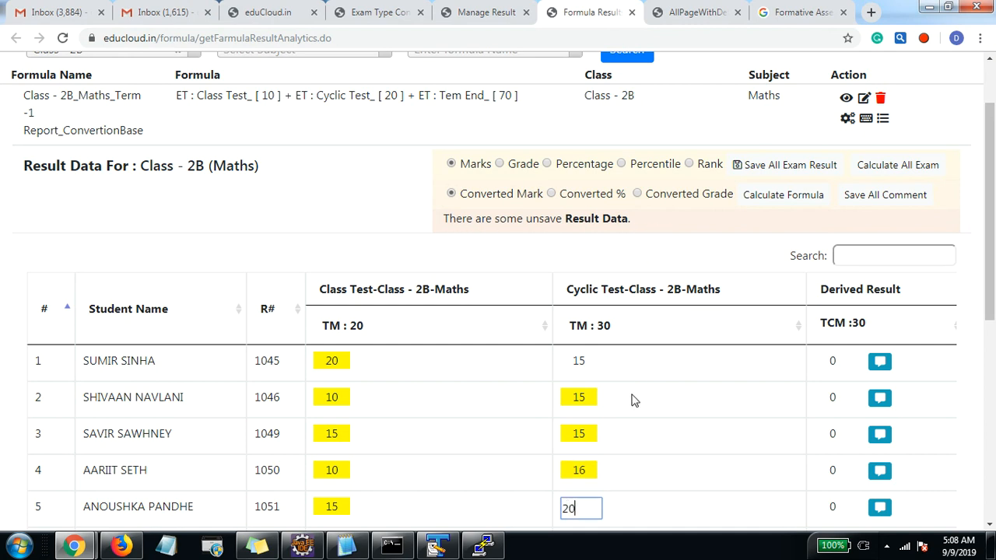
{"action": "key", "text": "Return"}
{"action": "type", "text": "25"}
{"action": "key", "text": "Return"}
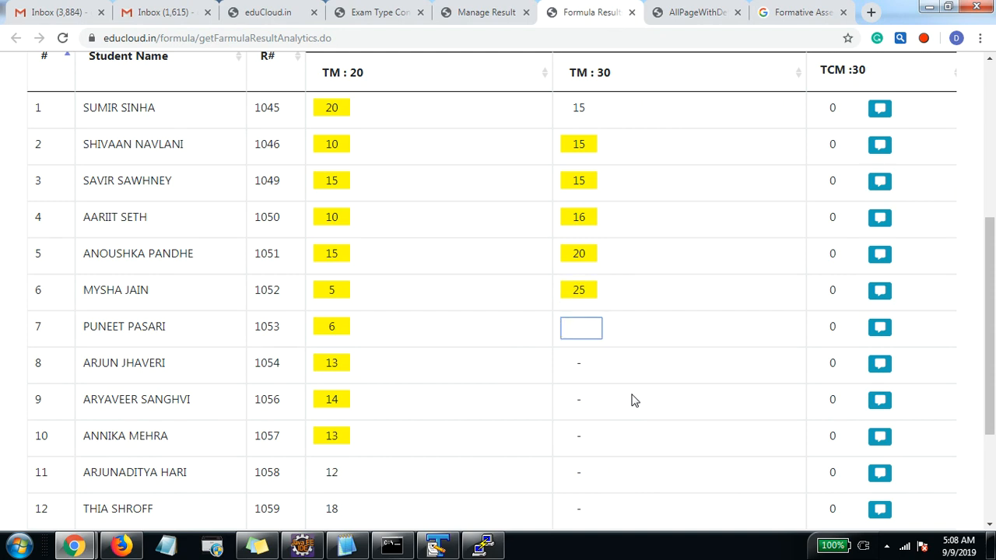
{"action": "key", "text": "Return"}
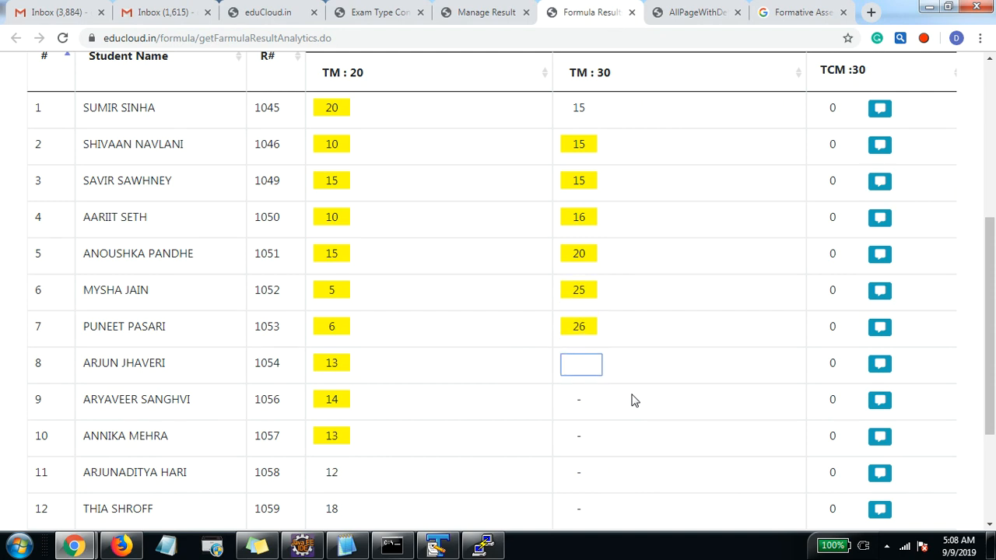
Step: Enter Maths Cyclic Test marks of 12, 7 and 8 for the students in rows 8 to 10
{"action": "type", "text": "12"}
{"action": "key", "text": "Return"}
{"action": "type", "text": "7"}
{"action": "key", "text": "Return"}
{"action": "key", "text": "Return"}
Step: Try to enter a Maths Cyclic Test mark of 189 for the student in row 11
{"action": "type", "text": "1"}
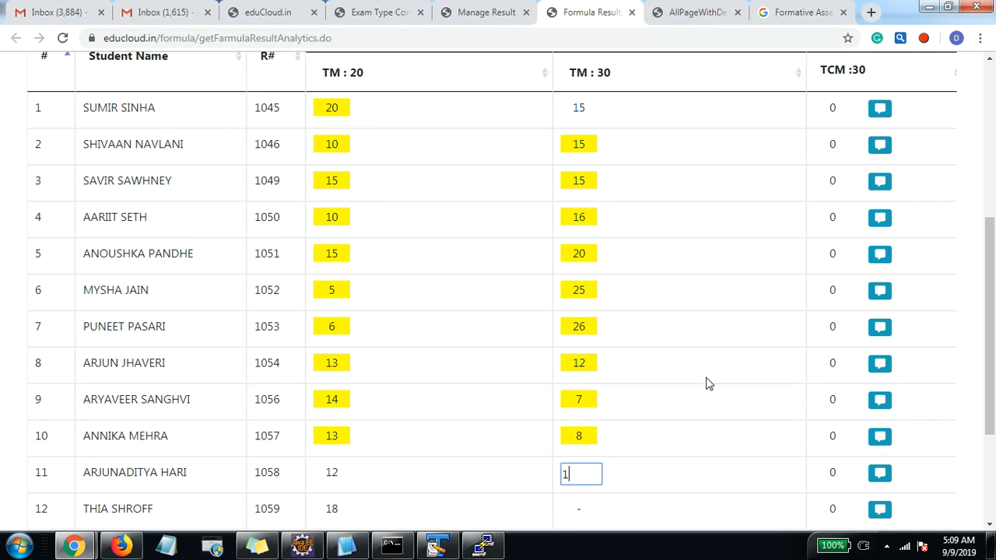
{"action": "scroll", "coordinate": [373, 422], "scroll_direction": "up", "scroll_amount": 5}
{"action": "scroll", "coordinate": [373, 423], "scroll_direction": "down", "scroll_amount": 4}
{"action": "scroll", "coordinate": [592, 412], "scroll_direction": "down", "scroll_amount": 2}
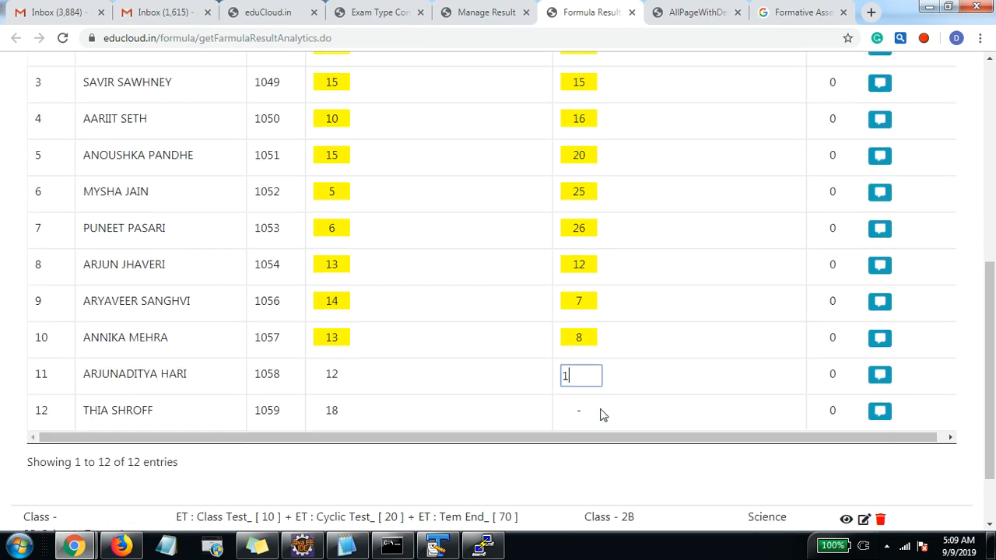
{"action": "type", "text": "89"}
{"action": "key", "text": "Return"}
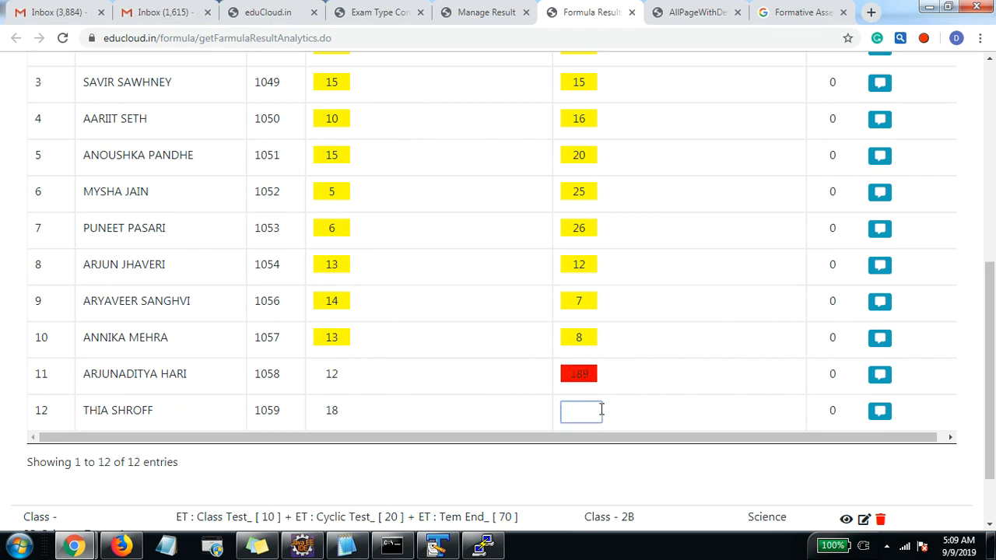
Step: Set the Maths Cyclic Test mark in row 11 to 29 and enter 22 for the student in row 12
{"action": "scroll", "coordinate": [582, 373], "scroll_direction": "up", "scroll_amount": 3}
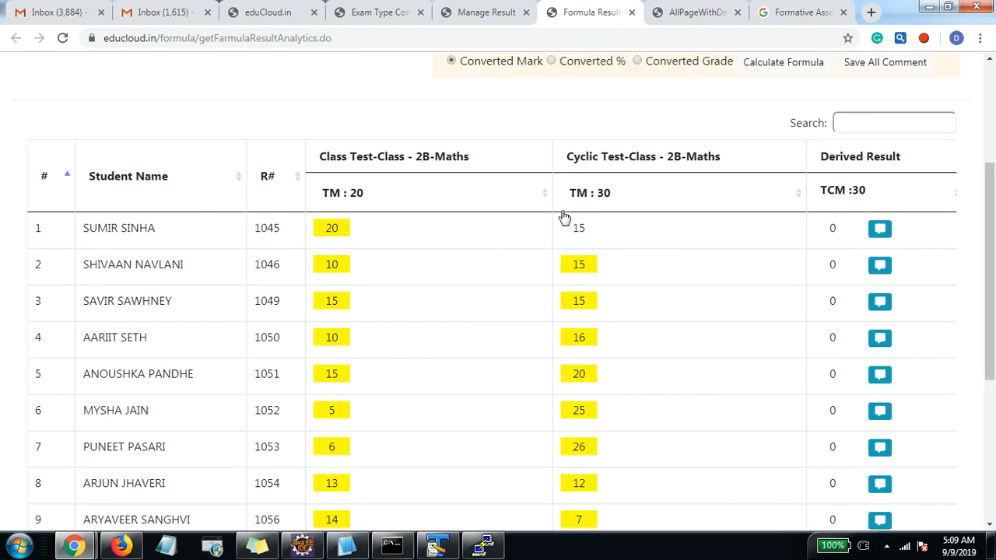
{"action": "scroll", "coordinate": [607, 195], "scroll_direction": "down", "scroll_amount": 2}
{"action": "left_click", "coordinate": [595, 446]}
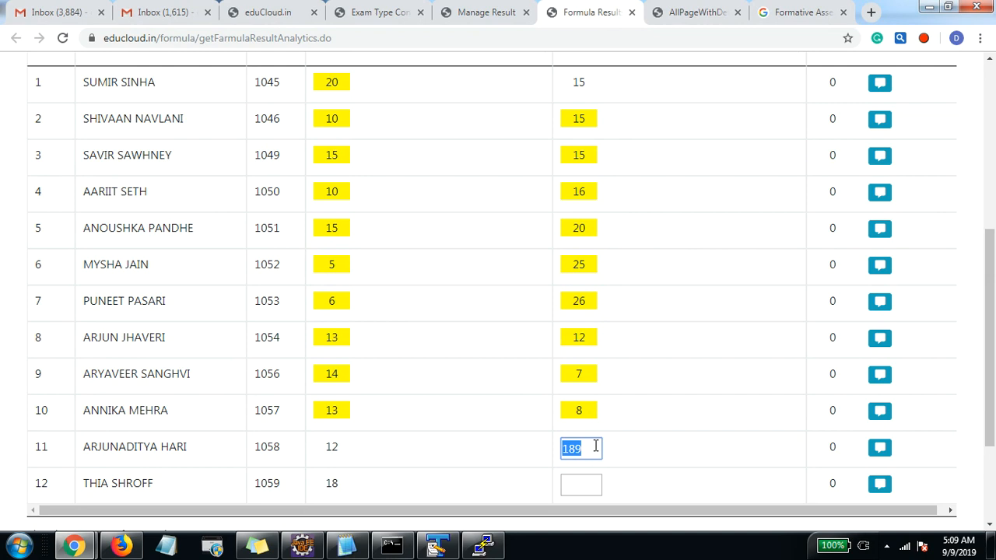
{"action": "key", "text": "Return"}
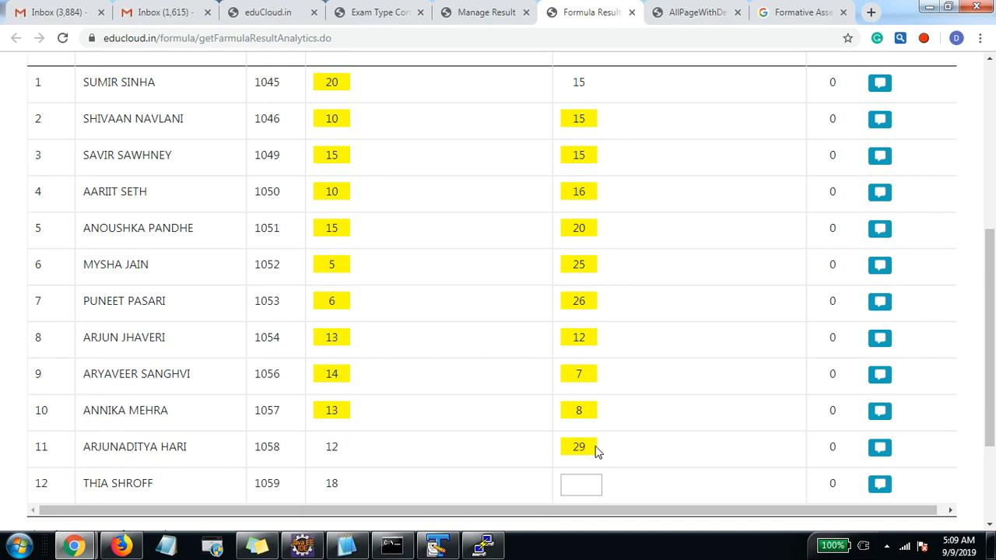
{"action": "left_click", "coordinate": [589, 476]}
{"action": "type", "text": "22"}
{"action": "key", "text": "Return"}
Step: Save all exam results for Class - 2B Maths with the new Cyclic Test marks
{"action": "scroll", "coordinate": [615, 348], "scroll_direction": "up", "scroll_amount": 5}
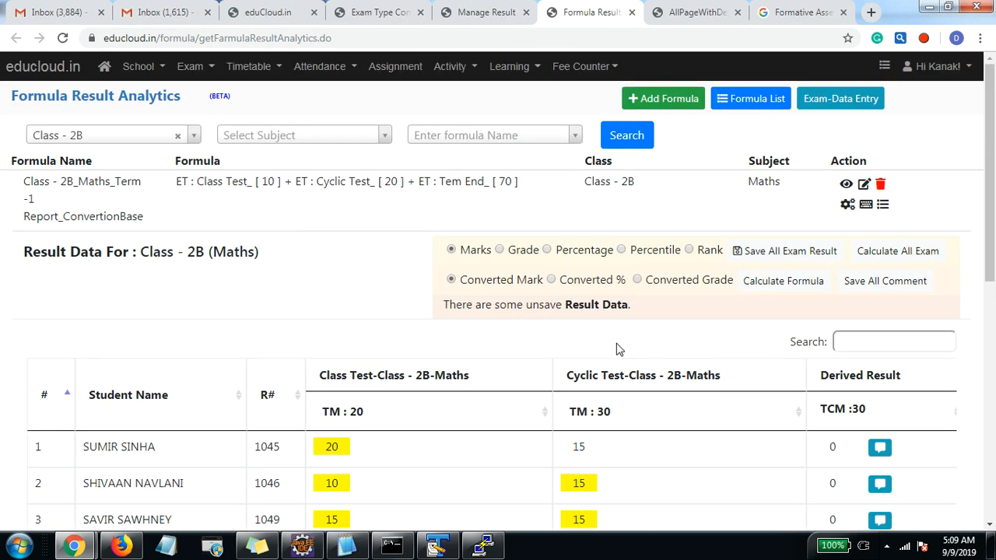
{"action": "scroll", "coordinate": [614, 350], "scroll_direction": "down", "scroll_amount": 2}
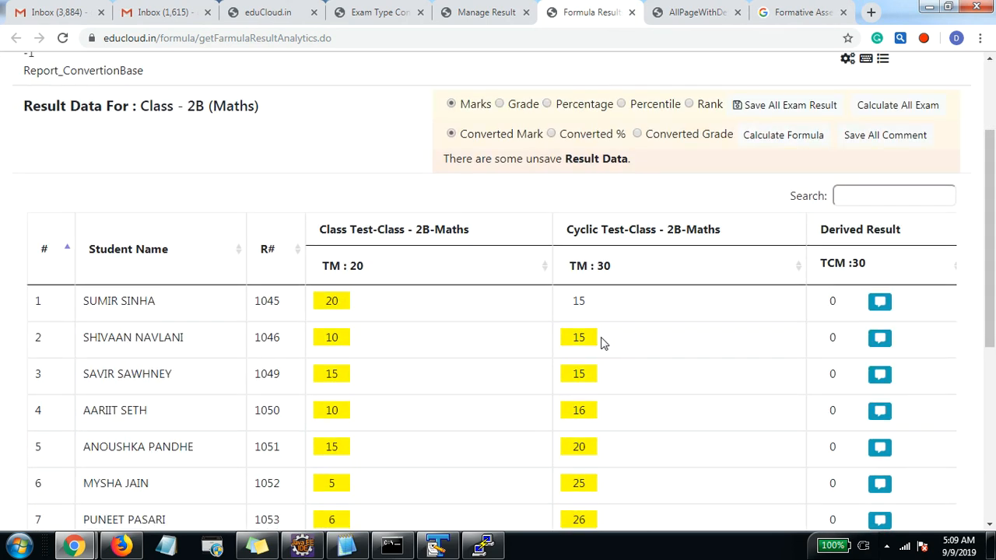
{"action": "left_click", "coordinate": [768, 111]}
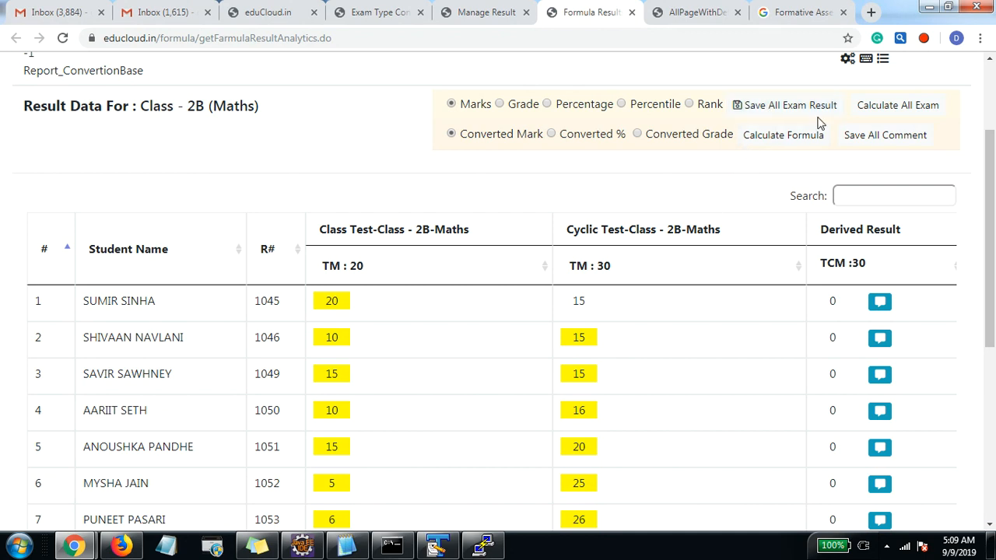
Step: Calculate all exams and the Term -1 Report formula for Class - 2B Maths
{"action": "left_click", "coordinate": [877, 115]}
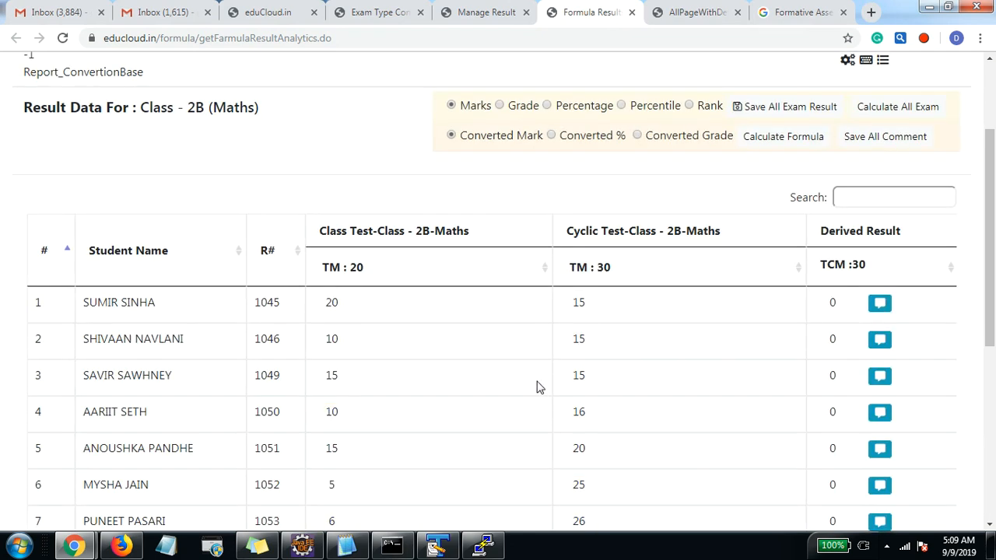
{"action": "scroll", "coordinate": [536, 390], "scroll_direction": "up", "scroll_amount": 1}
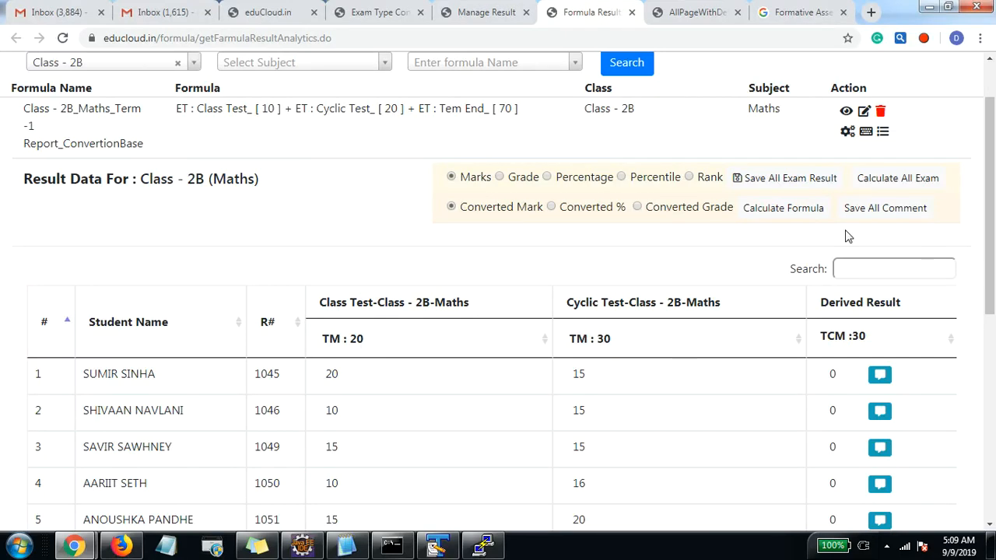
{"action": "left_click", "coordinate": [770, 210]}
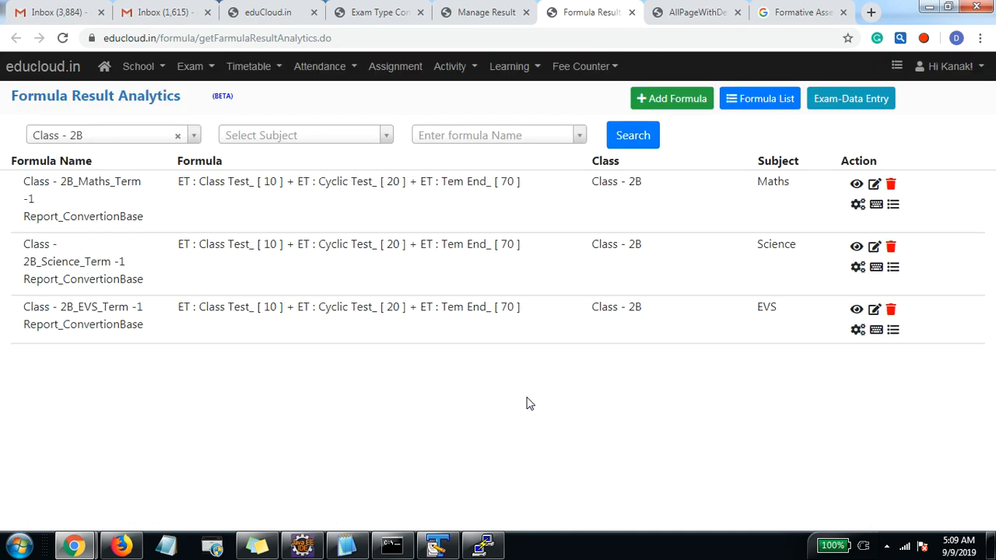
Step: Reopen the result data of the Class - 2B Maths formula and review the converted Class Test, Cyclic Test and derived marks
{"action": "left_click", "coordinate": [877, 204]}
{"action": "scroll", "coordinate": [542, 376], "scroll_direction": "down", "scroll_amount": 3}
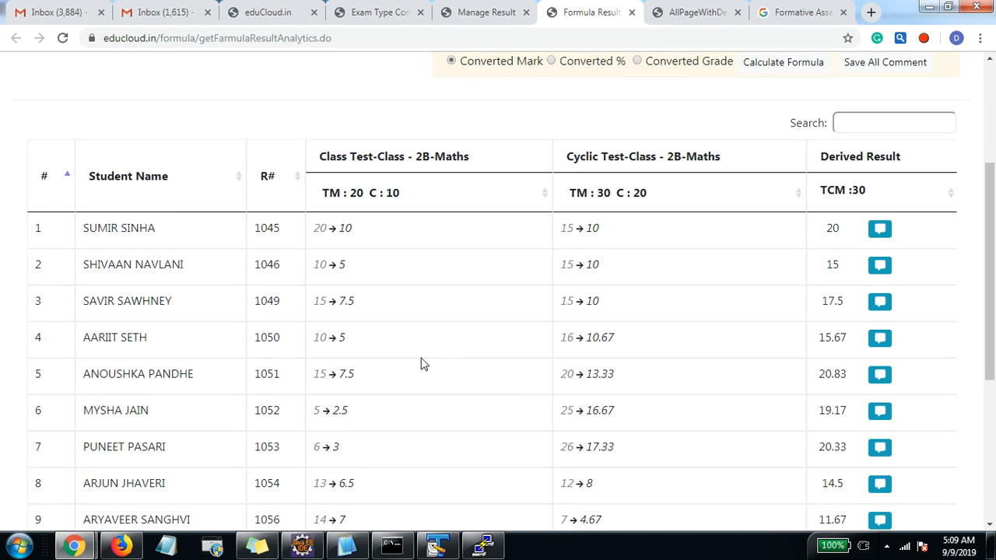
{"action": "scroll", "coordinate": [420, 364], "scroll_direction": "up", "scroll_amount": 1}
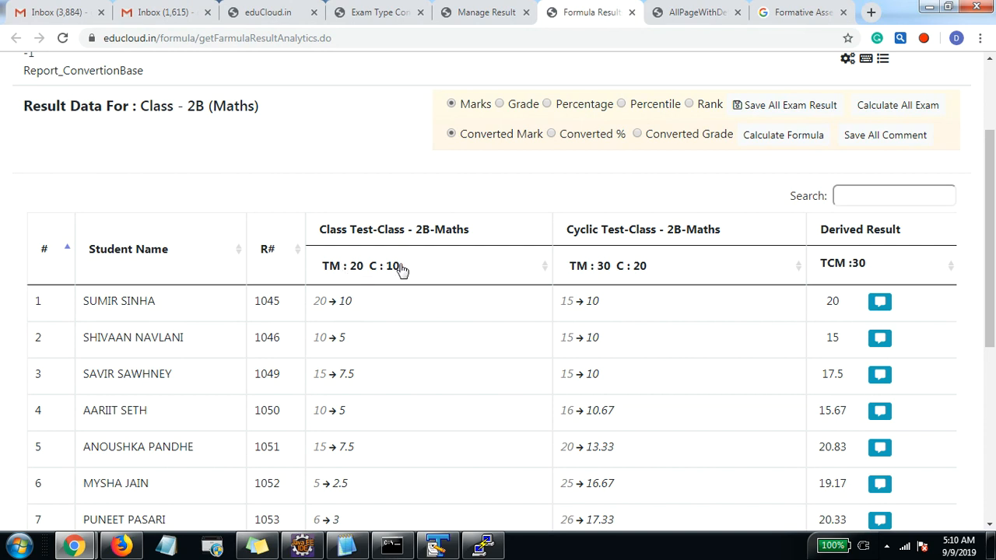
{"action": "scroll", "coordinate": [401, 269], "scroll_direction": "up", "scroll_amount": 1}
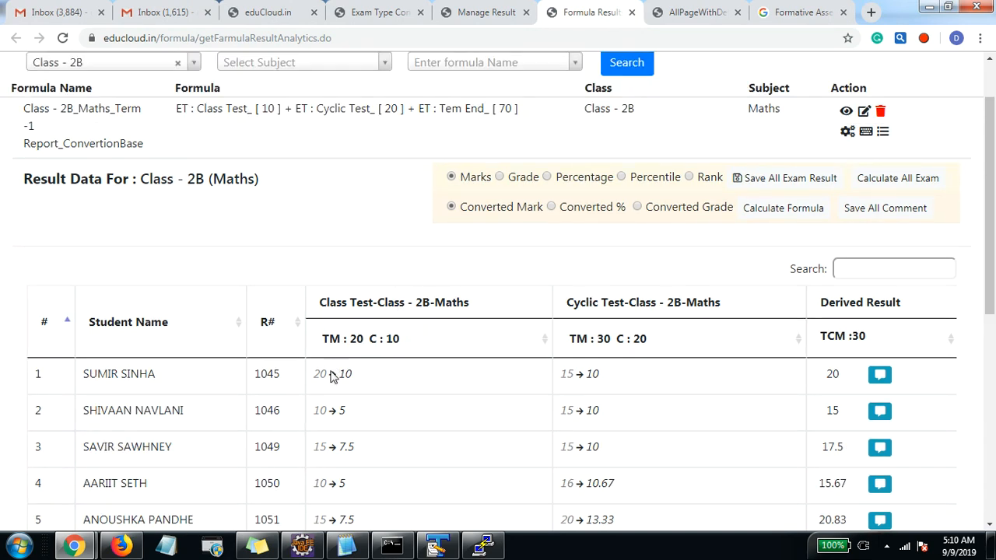
{"action": "mouse_move", "coordinate": [322, 383]}
{"action": "scroll", "coordinate": [346, 422], "scroll_direction": "down", "scroll_amount": 1}
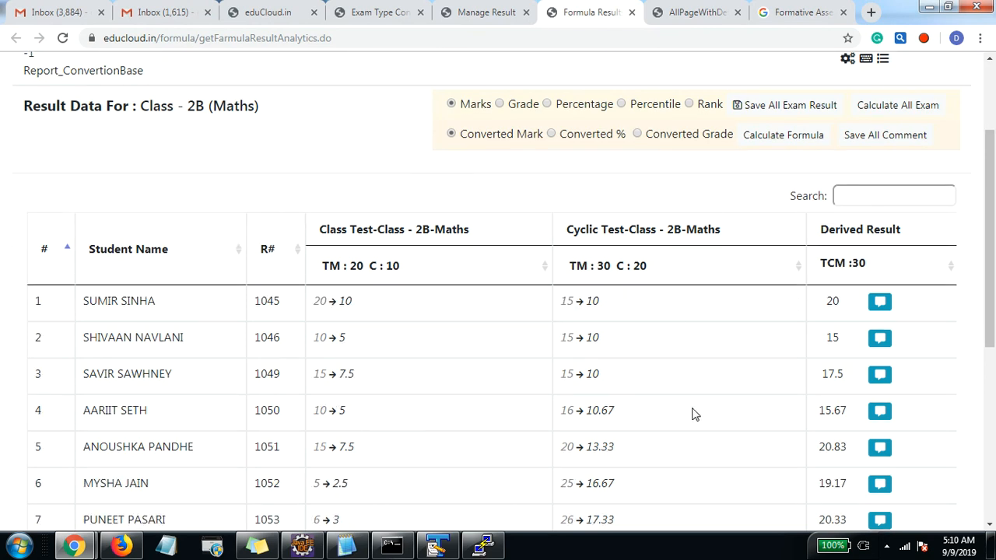
{"action": "scroll", "coordinate": [692, 414], "scroll_direction": "up", "scroll_amount": 1}
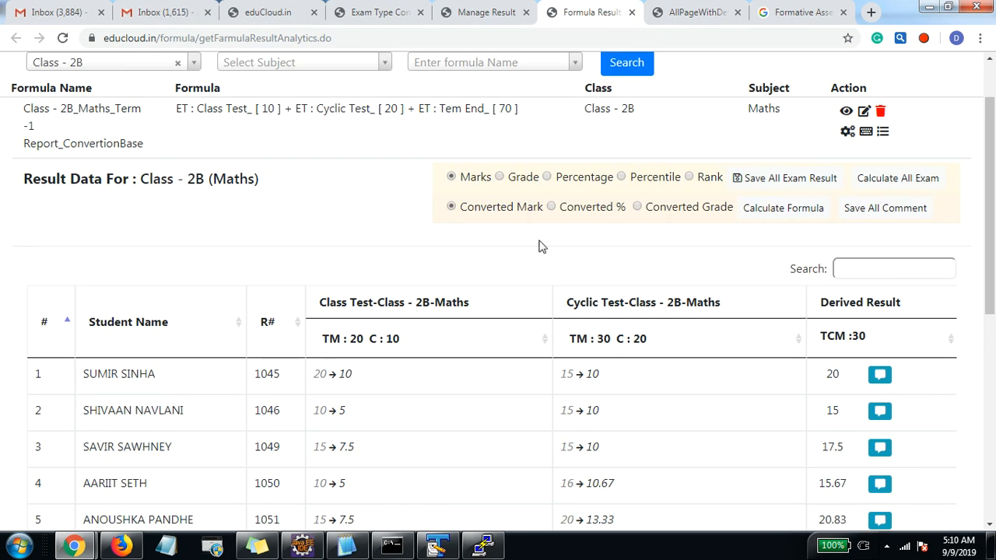
Step: View the exam results as Grade, Percentage and Percentile, and the derived result as Converted % and back as Converted Mark
{"action": "left_click", "coordinate": [499, 177]}
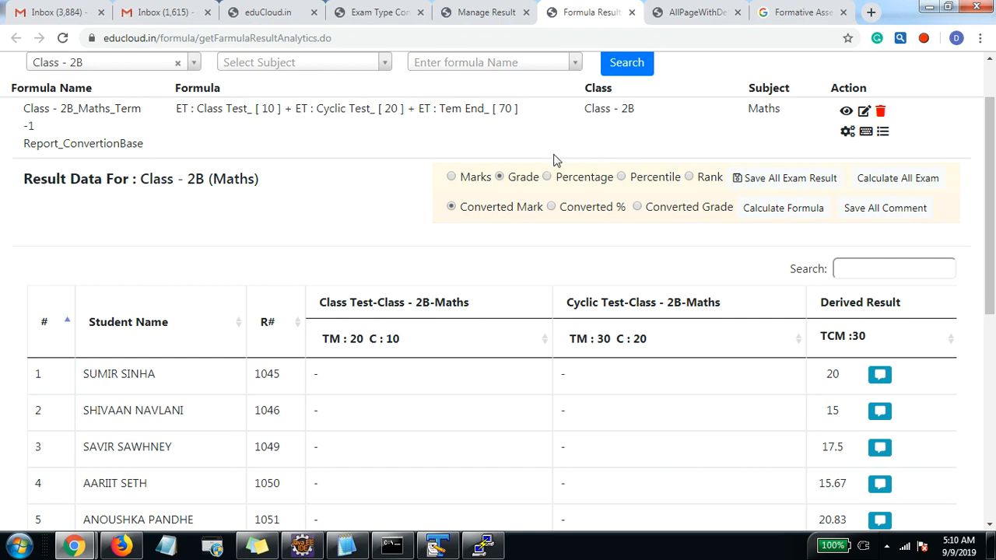
{"action": "left_click", "coordinate": [548, 177]}
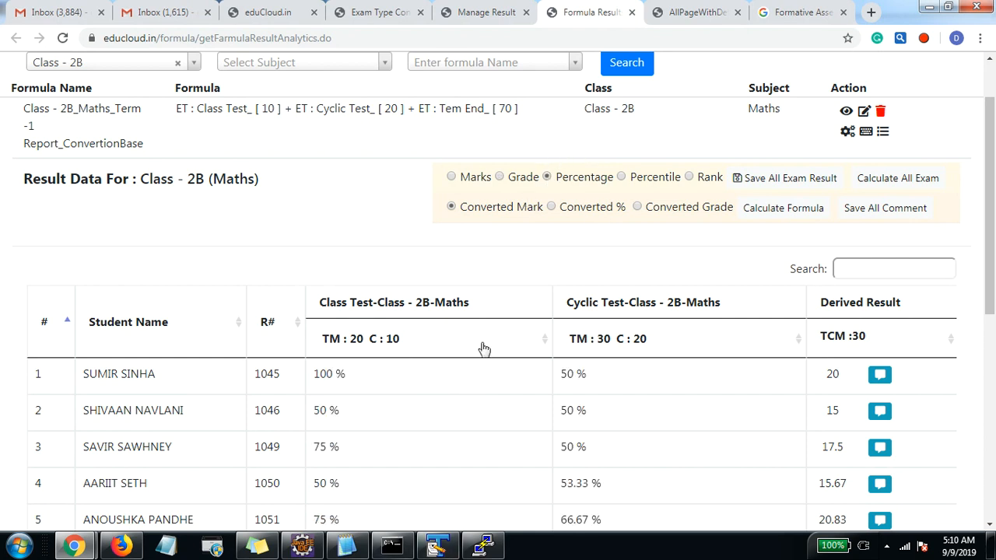
{"action": "left_click", "coordinate": [622, 177]}
{"action": "left_click", "coordinate": [552, 208]}
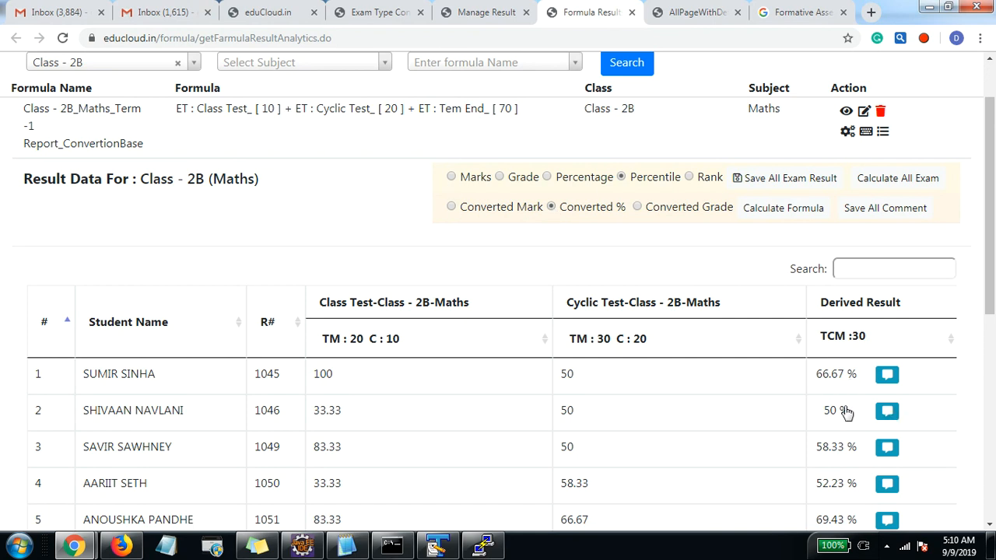
{"action": "left_click", "coordinate": [452, 207]}
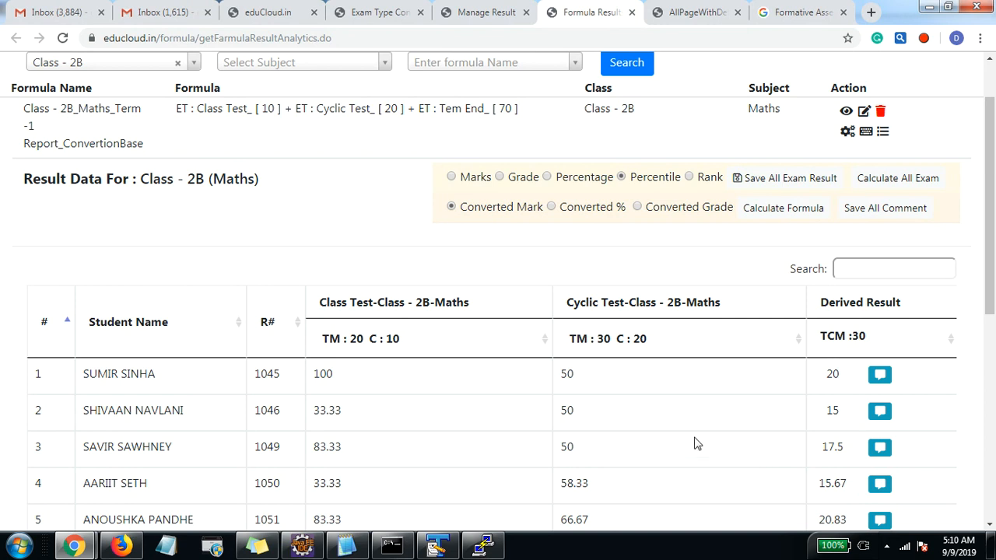
{"action": "scroll", "coordinate": [669, 437], "scroll_direction": "up", "scroll_amount": 1}
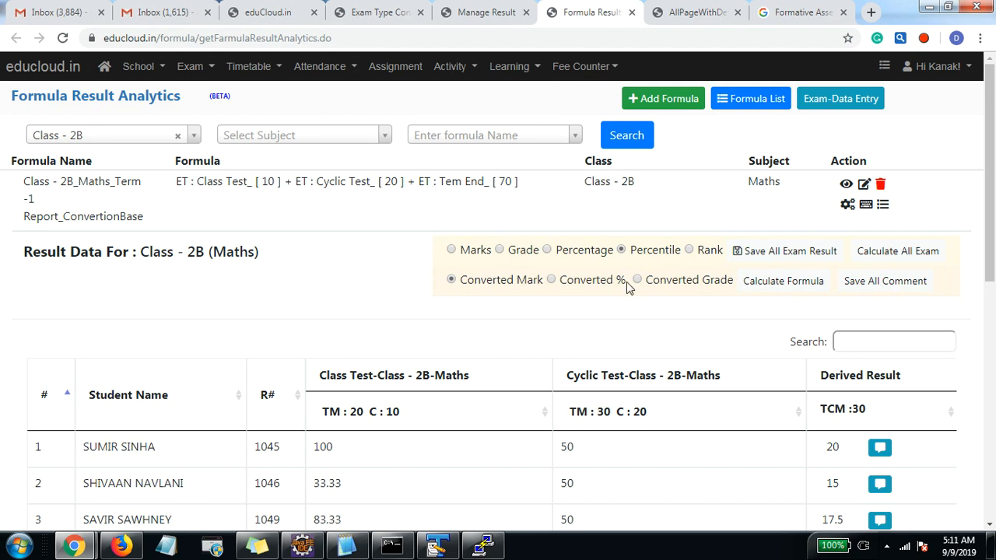
{"action": "scroll", "coordinate": [778, 451], "scroll_direction": "down", "scroll_amount": 2}
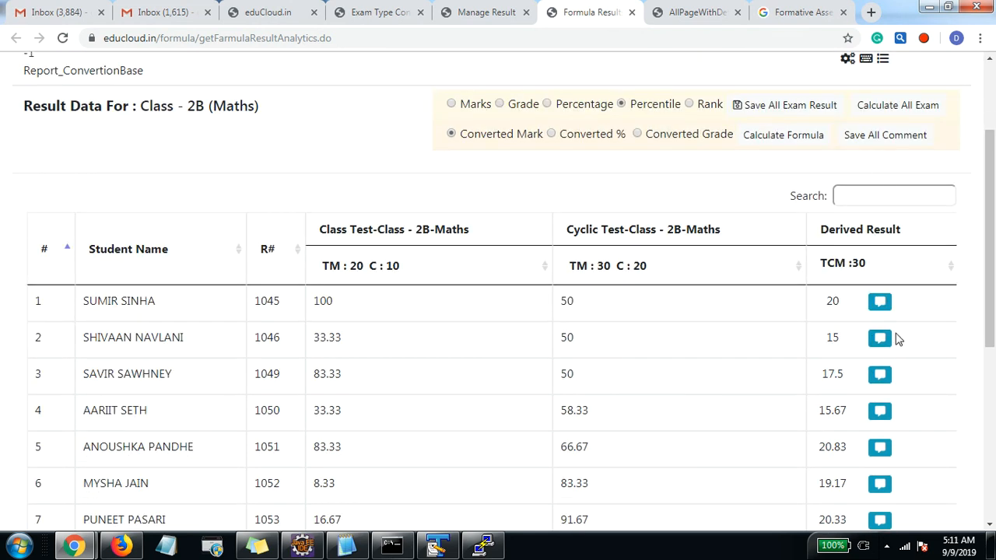
{"action": "scroll", "coordinate": [817, 371], "scroll_direction": "up", "scroll_amount": 1}
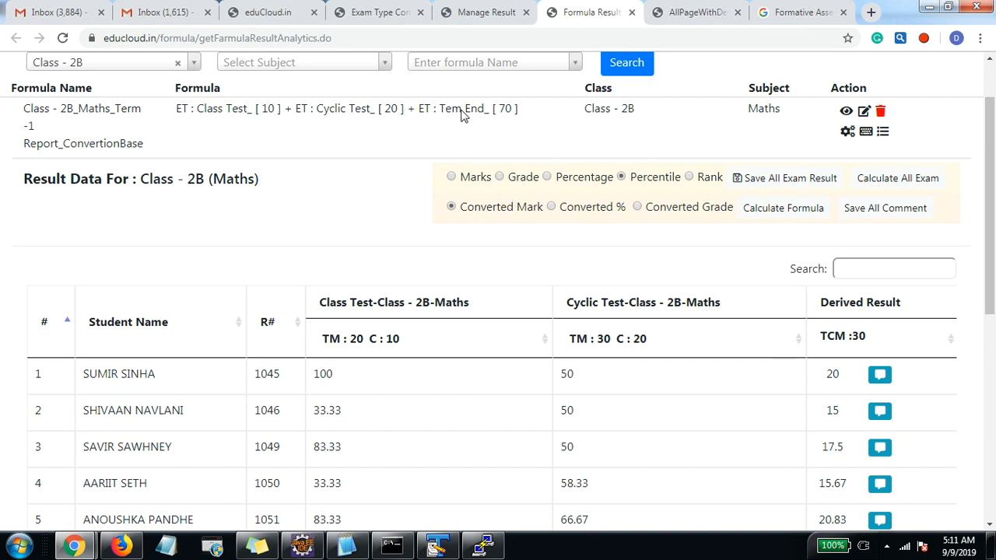
Step: Switch to the exam type configuration page and open the exam dashboard calendar from there
{"action": "left_click", "coordinate": [366, 13]}
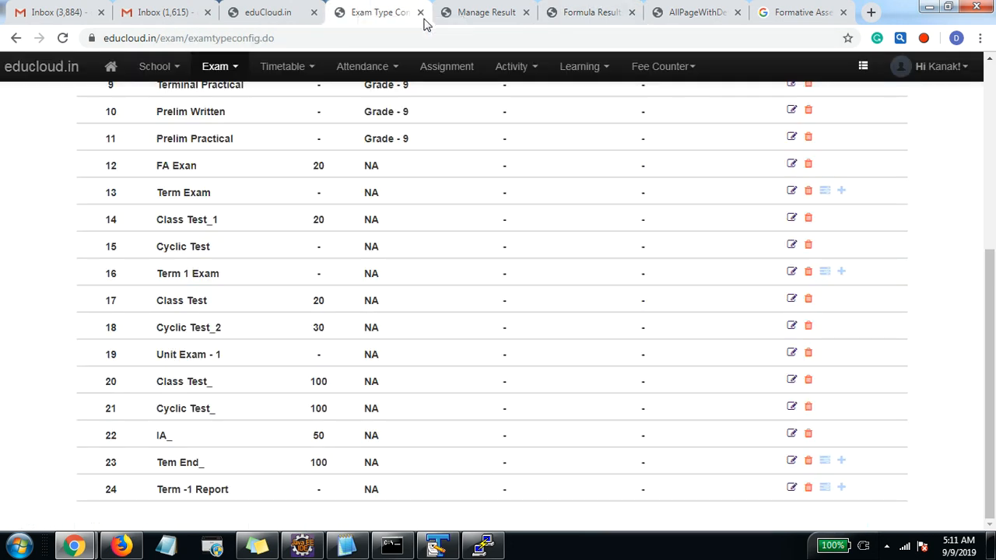
{"action": "scroll", "coordinate": [311, 109], "scroll_direction": "up", "scroll_amount": 4}
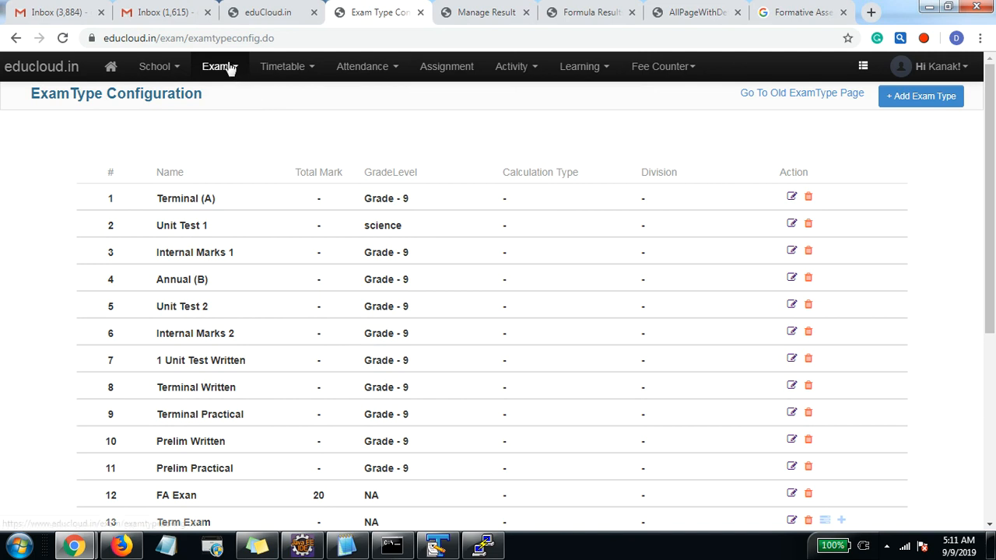
{"action": "left_click", "coordinate": [227, 67]}
{"action": "left_click", "coordinate": [247, 104]}
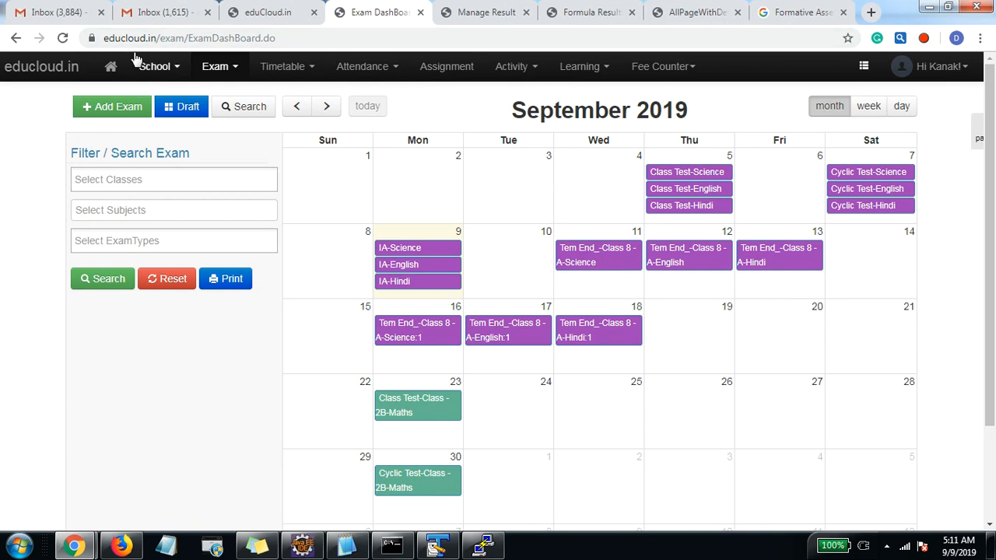
Step: Start adding a class exam with the exam type Tem End_
{"action": "left_click", "coordinate": [133, 115]}
{"action": "left_click", "coordinate": [107, 156]}
{"action": "left_click", "coordinate": [144, 181]}
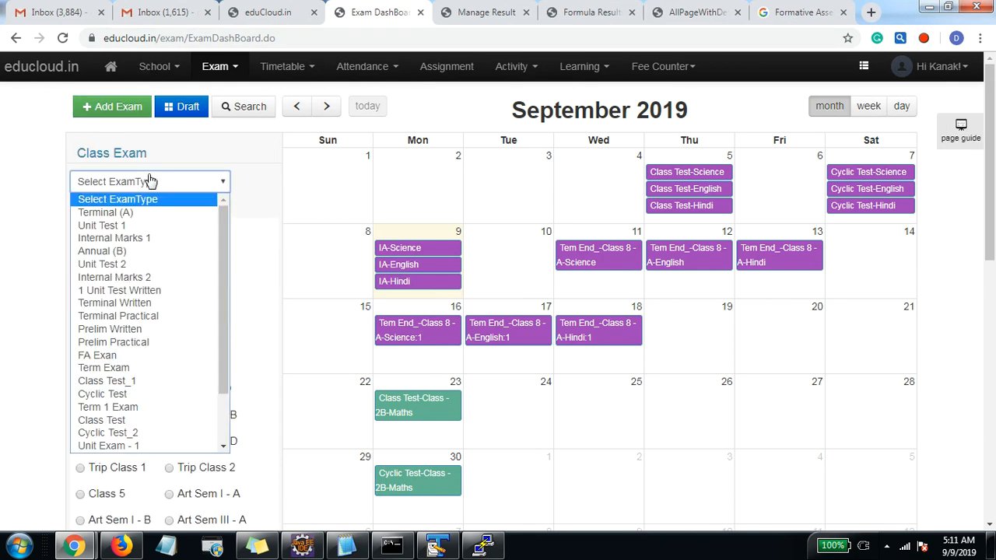
{"action": "scroll", "coordinate": [162, 427], "scroll_direction": "down", "scroll_amount": 2}
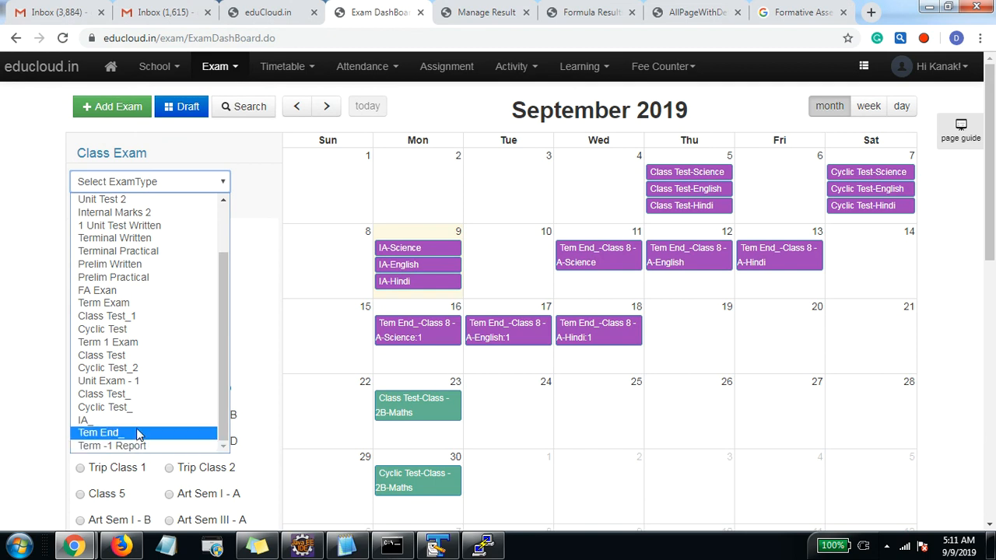
{"action": "left_click", "coordinate": [139, 432]}
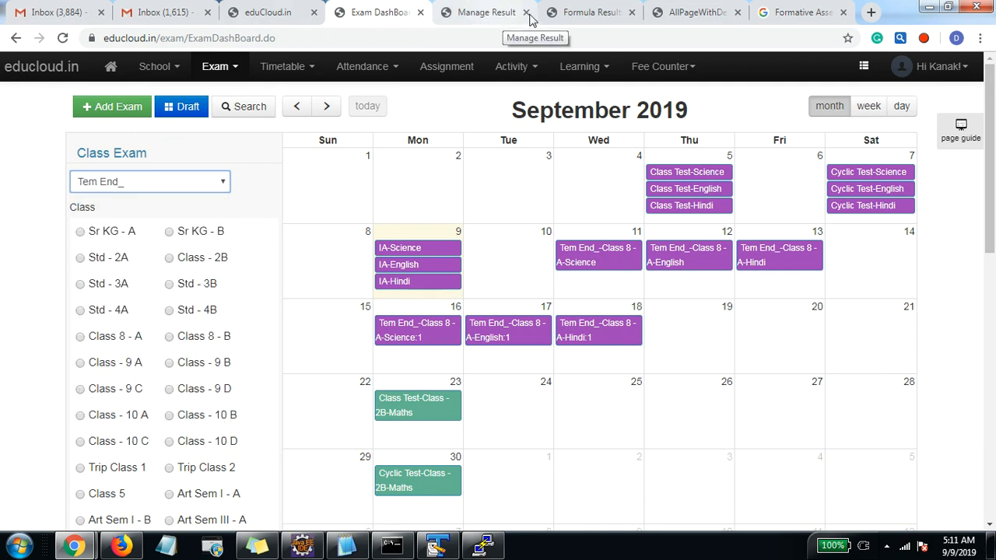
Step: Check the Tem End_ weighting in the Class - 2B Maths formula and return to the exam dashboard
{"action": "left_click", "coordinate": [592, 13]}
{"action": "scroll", "coordinate": [549, 243], "scroll_direction": "down", "scroll_amount": 2}
{"action": "scroll", "coordinate": [548, 242], "scroll_direction": "up", "scroll_amount": 3}
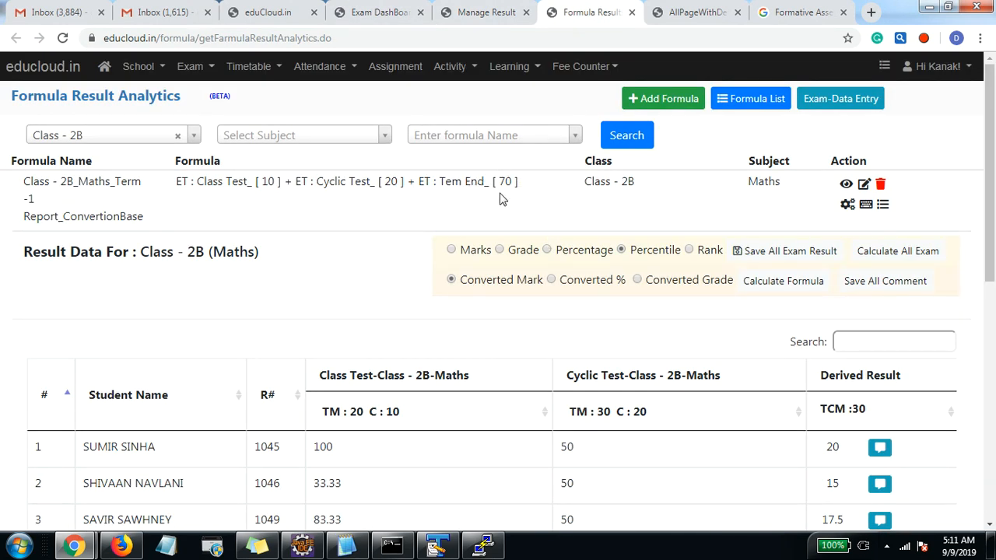
{"action": "left_click", "coordinate": [381, 12]}
Step: Choose Class - 2B as the class and Maths as the subject of the new exam
{"action": "scroll", "coordinate": [107, 298], "scroll_direction": "down", "scroll_amount": 2}
{"action": "scroll", "coordinate": [117, 303], "scroll_direction": "up", "scroll_amount": 2}
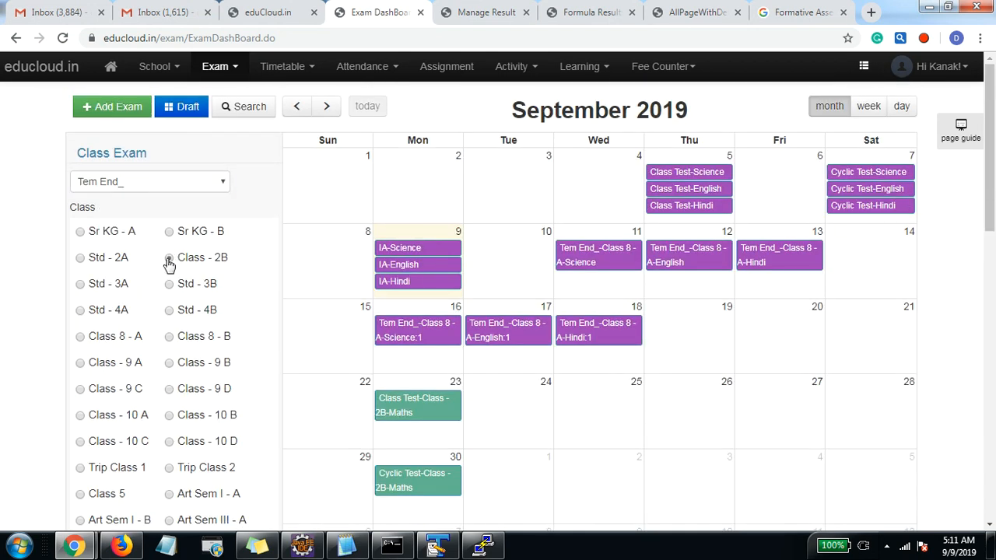
{"action": "scroll", "coordinate": [167, 262], "scroll_direction": "down", "scroll_amount": 5}
{"action": "scroll", "coordinate": [150, 223], "scroll_direction": "up", "scroll_amount": 2}
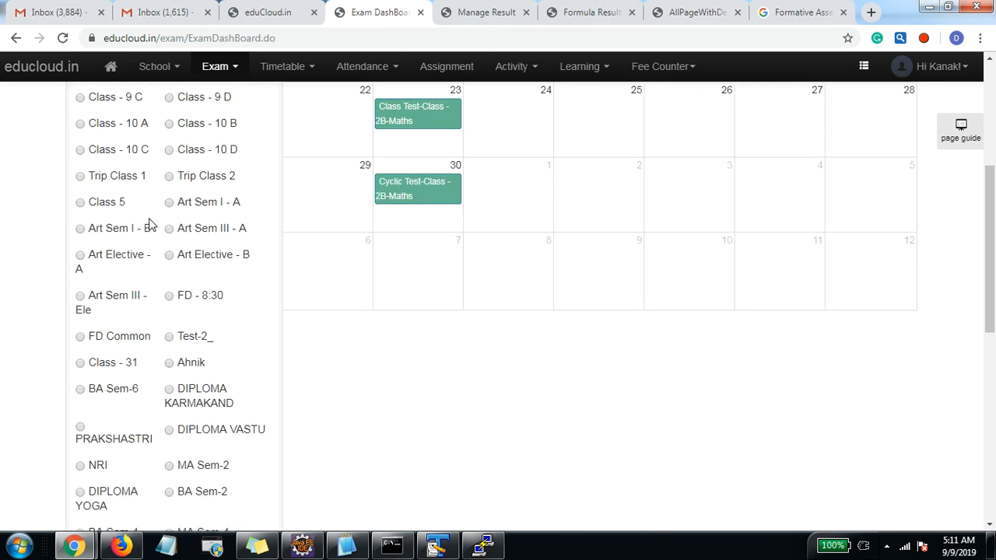
{"action": "scroll", "coordinate": [148, 223], "scroll_direction": "down", "scroll_amount": 6}
{"action": "scroll", "coordinate": [150, 226], "scroll_direction": "up", "scroll_amount": 4}
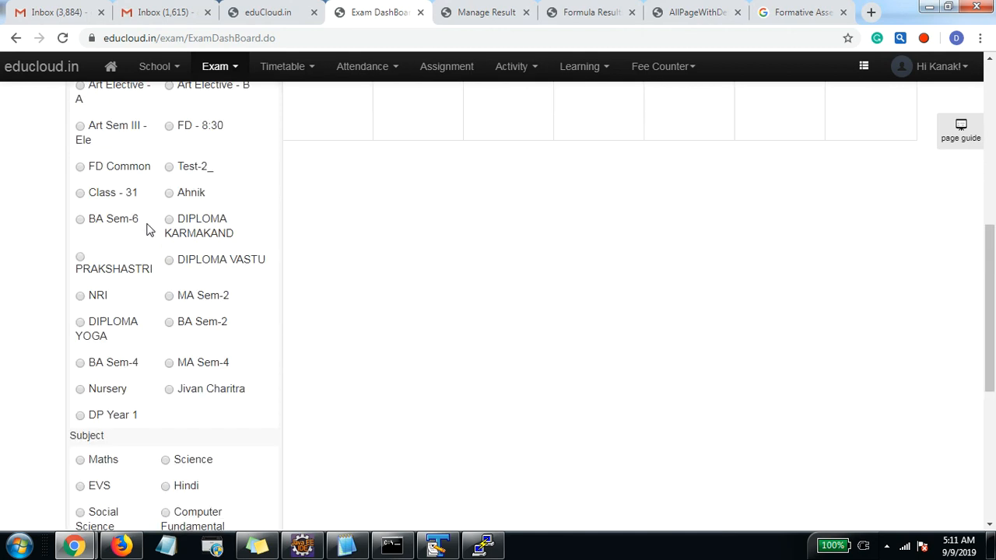
{"action": "left_click", "coordinate": [81, 461]}
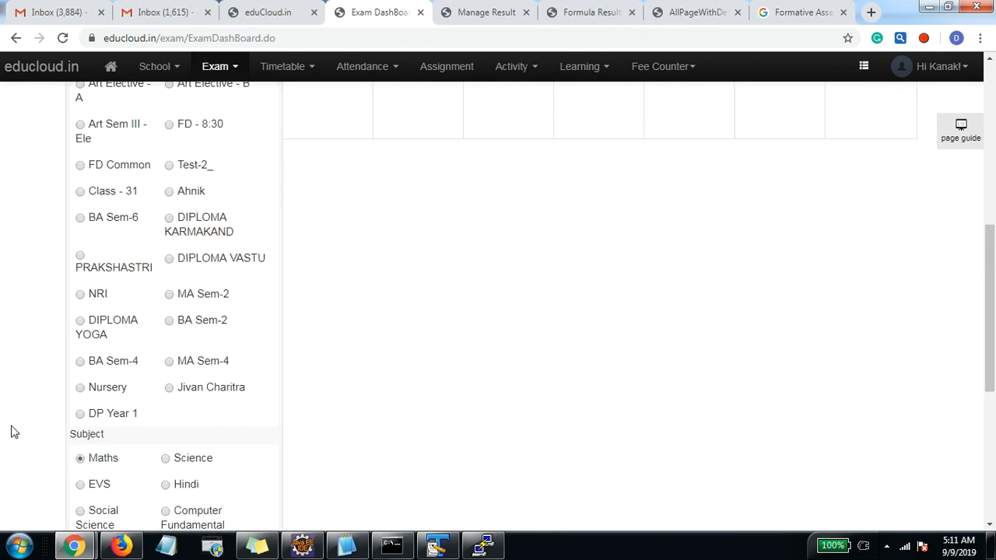
Step: Replace the new exam's name with Paper - 1
{"action": "scroll", "coordinate": [11, 432], "scroll_direction": "down", "scroll_amount": 3}
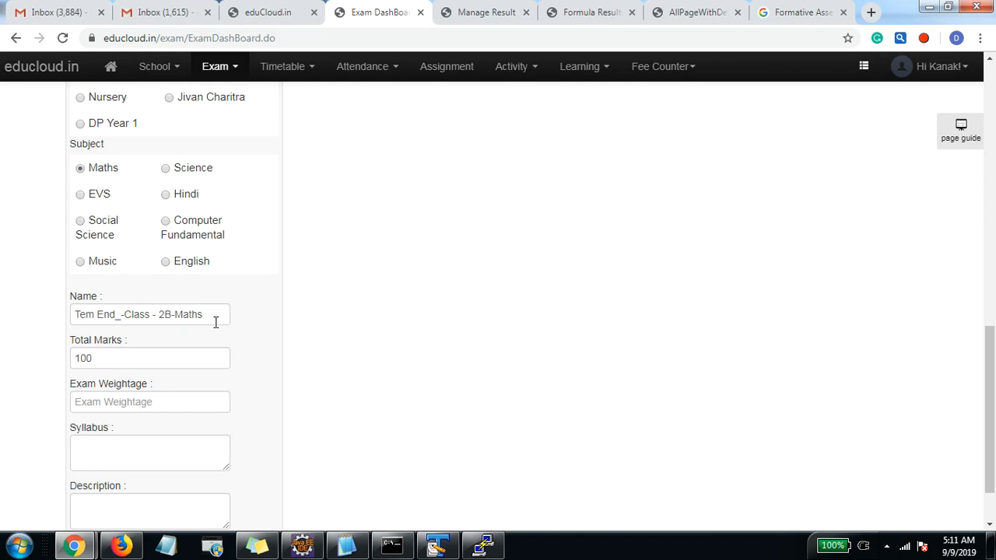
{"action": "left_click_drag", "start_coordinate": [211, 323], "coordinate": [3, 328]}
{"action": "type", "text": "Paper - 1"}
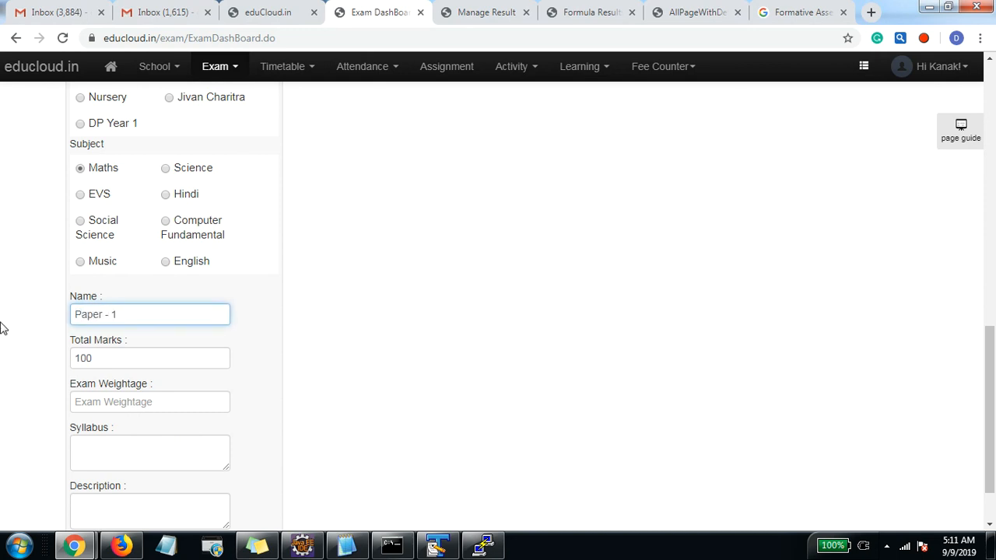
Step: Check the Term End Exam papers in the sample report card PDF and return to the exam form
{"action": "left_click", "coordinate": [696, 12]}
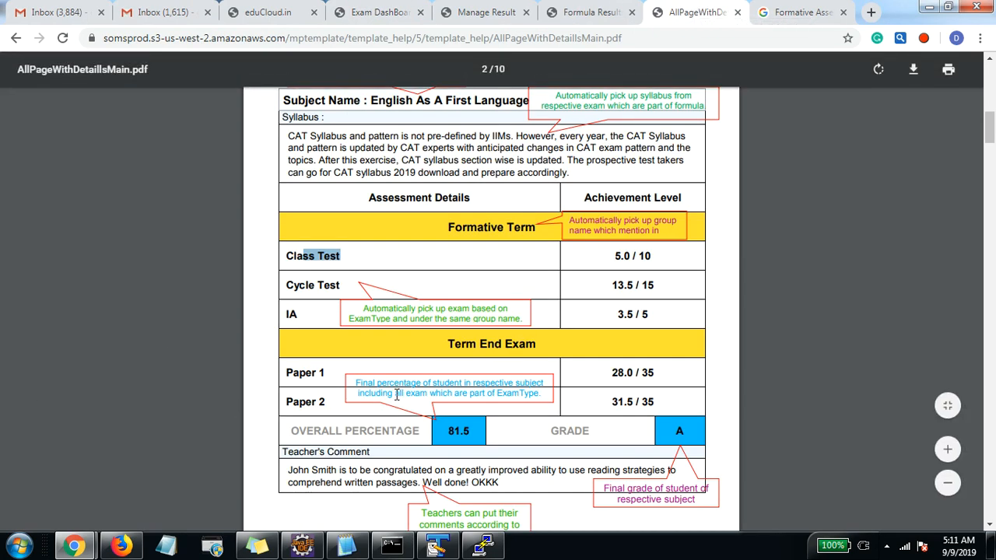
{"action": "left_click", "coordinate": [591, 12]}
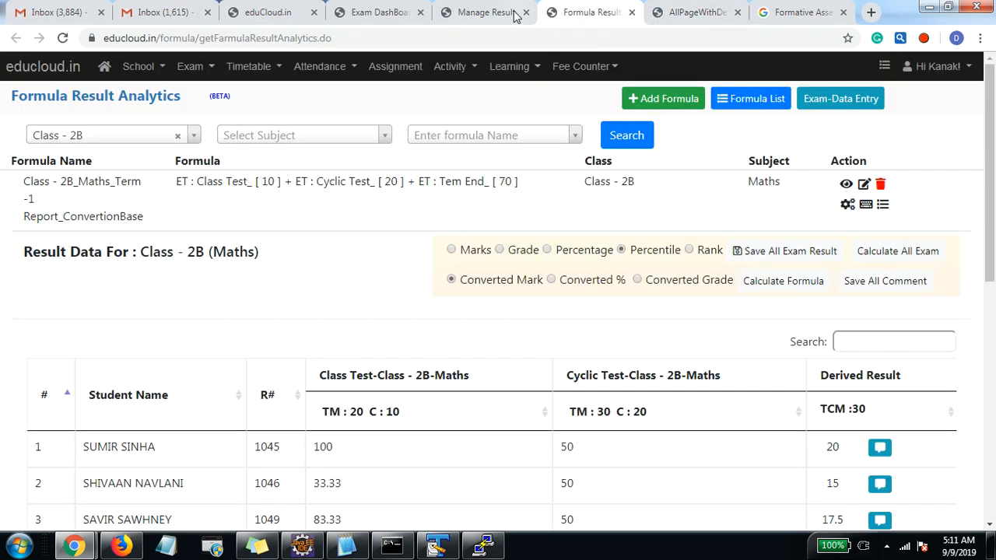
{"action": "left_click", "coordinate": [502, 14]}
{"action": "left_click", "coordinate": [392, 9]}
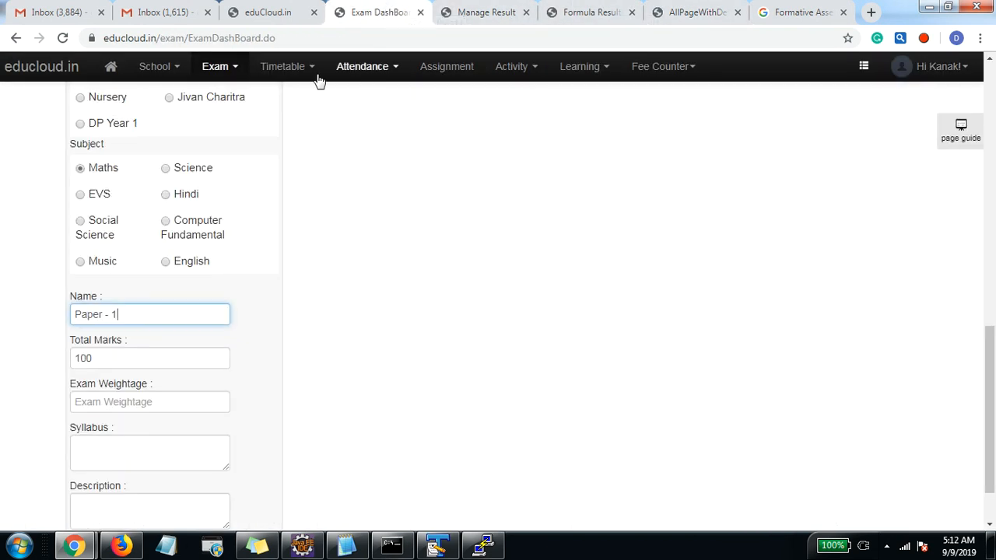
Step: Set the exam weightage to 35 and enter the syllabus "Ch 1 & Ch 2 Term End Syllabus", correcting its spelling
{"action": "left_click", "coordinate": [112, 402]}
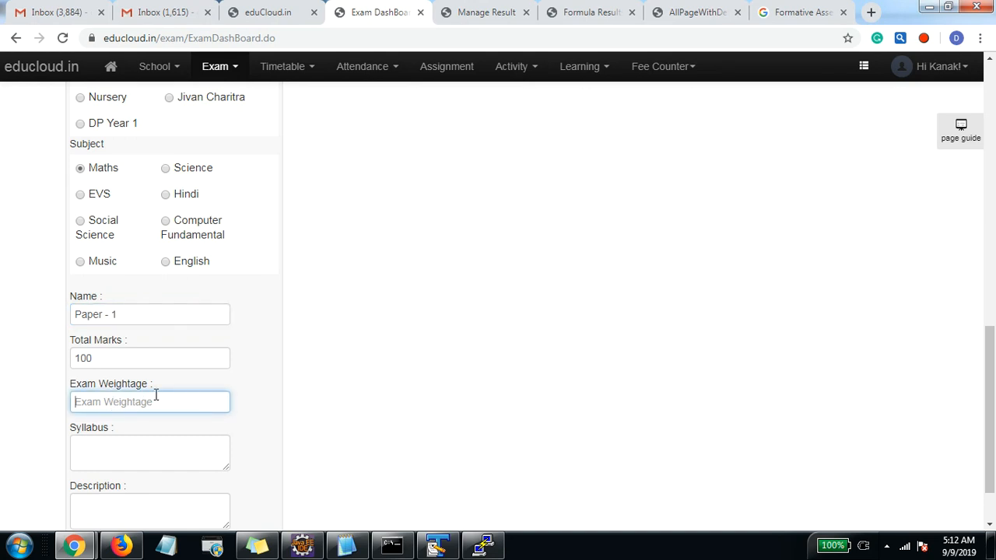
{"action": "type", "text": "35"}
{"action": "left_click", "coordinate": [110, 457]}
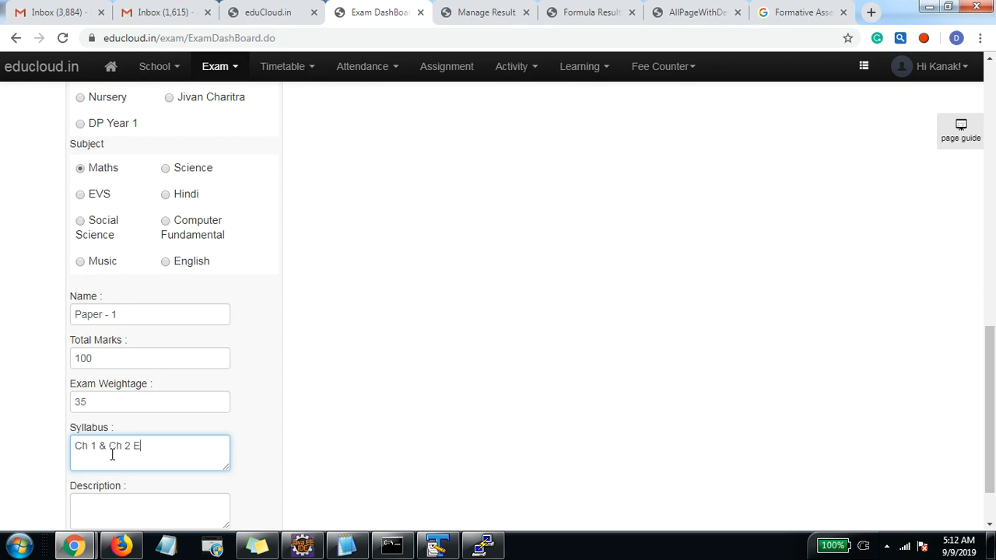
{"action": "type", "text": "er"}
{"action": "key", "text": "BackSpace"}
{"action": "type", "text": "bus"}
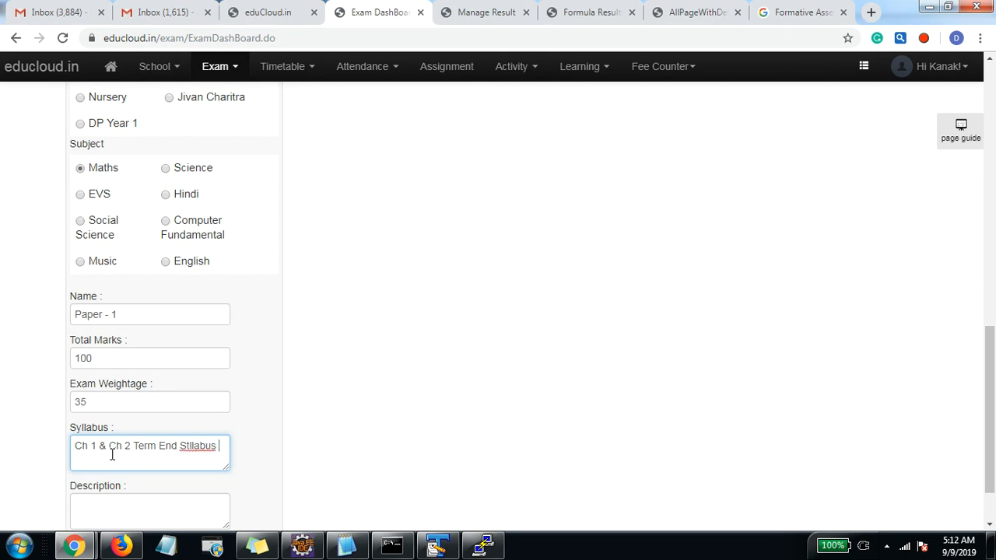
{"action": "right_click", "coordinate": [197, 445]}
{"action": "left_click", "coordinate": [254, 270]}
Step: Create the Paper - 1 exam and schedule it on 2 October 2019 in the calendar
{"action": "scroll", "coordinate": [220, 380], "scroll_direction": "down", "scroll_amount": 2}
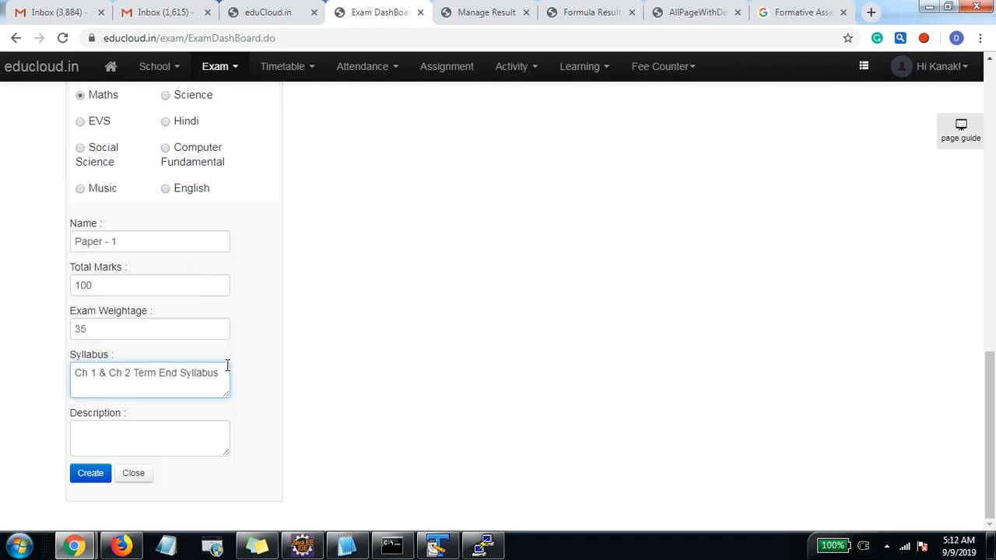
{"action": "left_click", "coordinate": [92, 475]}
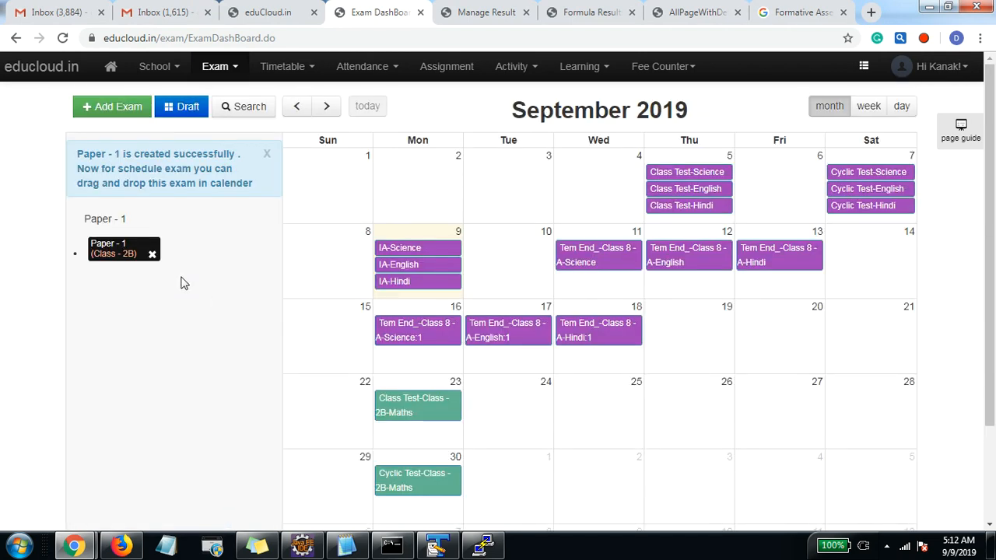
{"action": "left_click_drag", "start_coordinate": [101, 249], "coordinate": [582, 471]}
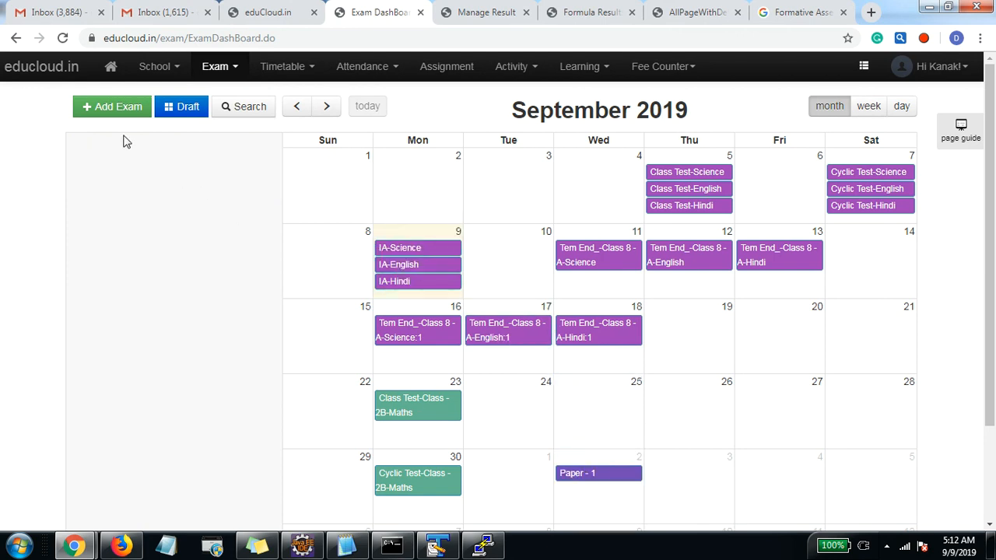
Step: Start adding a second class exam with the exam type Tem End_
{"action": "left_click", "coordinate": [111, 113]}
{"action": "left_click", "coordinate": [113, 154]}
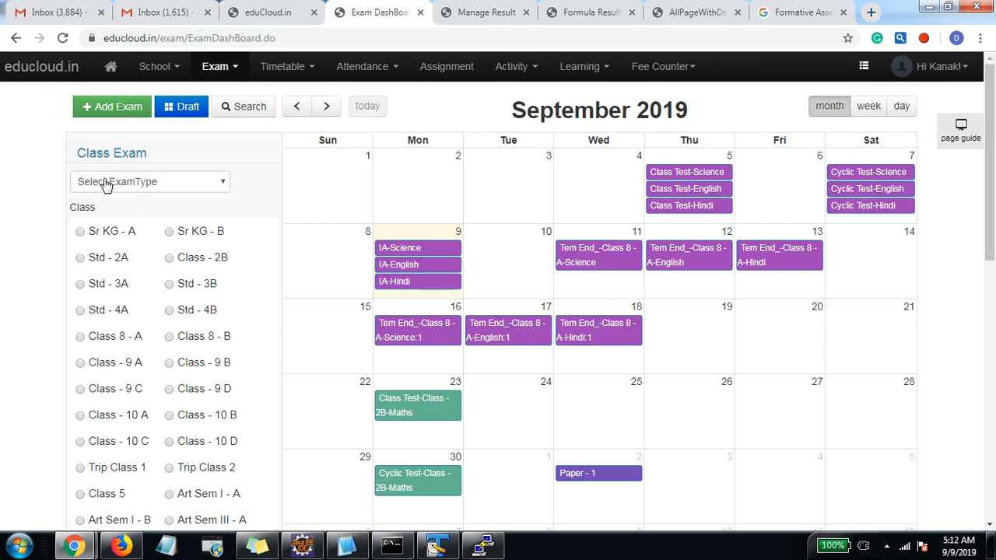
{"action": "left_click", "coordinate": [107, 181]}
{"action": "scroll", "coordinate": [133, 459], "scroll_direction": "down", "scroll_amount": 4}
{"action": "scroll", "coordinate": [144, 319], "scroll_direction": "up", "scroll_amount": 3}
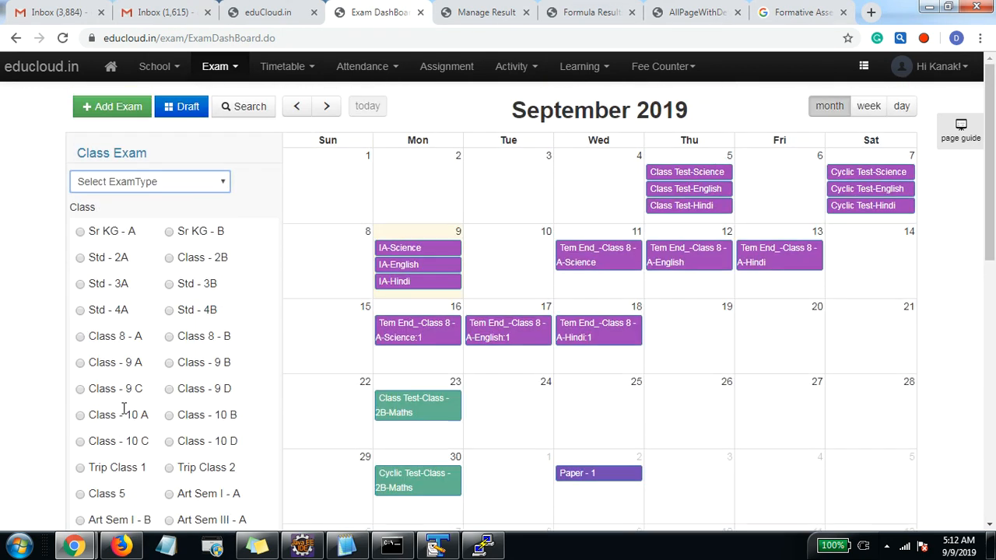
{"action": "left_click", "coordinate": [148, 183]}
{"action": "scroll", "coordinate": [117, 365], "scroll_direction": "down", "scroll_amount": 3}
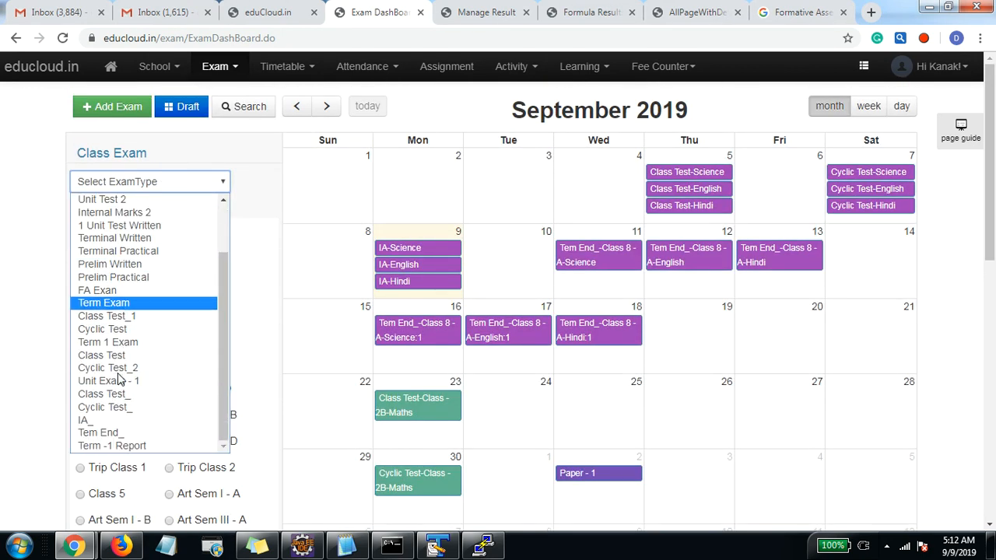
{"action": "left_click", "coordinate": [123, 434]}
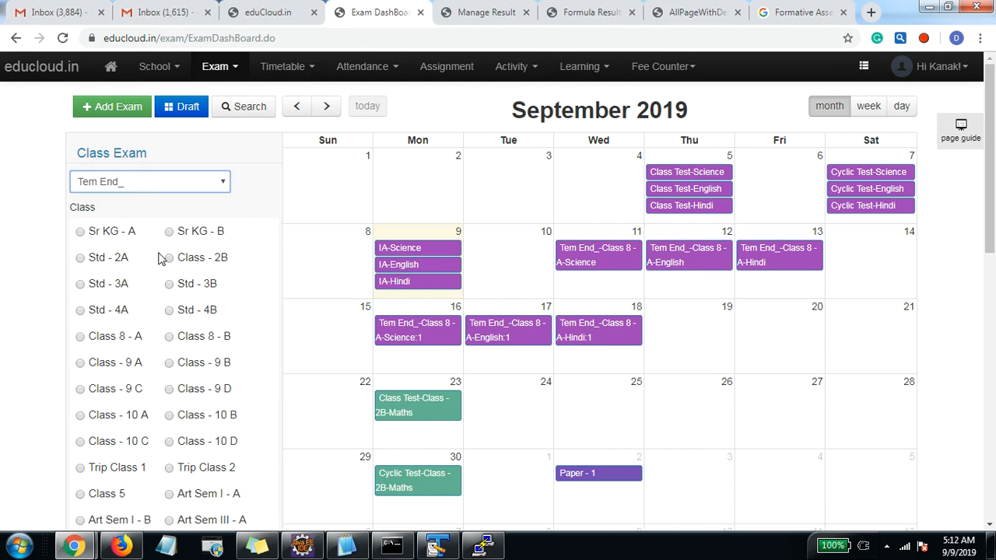
Step: Assign the second term-end exam to Class - 2B and the subject Maths
{"action": "scroll", "coordinate": [171, 262], "scroll_direction": "down", "scroll_amount": 4}
{"action": "scroll", "coordinate": [173, 350], "scroll_direction": "down", "scroll_amount": 5}
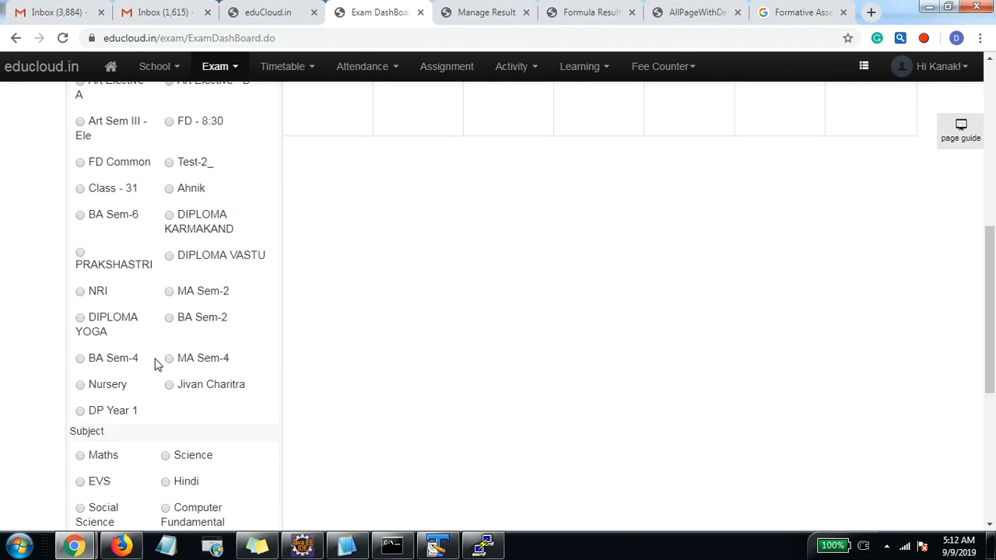
{"action": "left_click", "coordinate": [80, 266]}
{"action": "scroll", "coordinate": [80, 268], "scroll_direction": "down", "scroll_amount": 3}
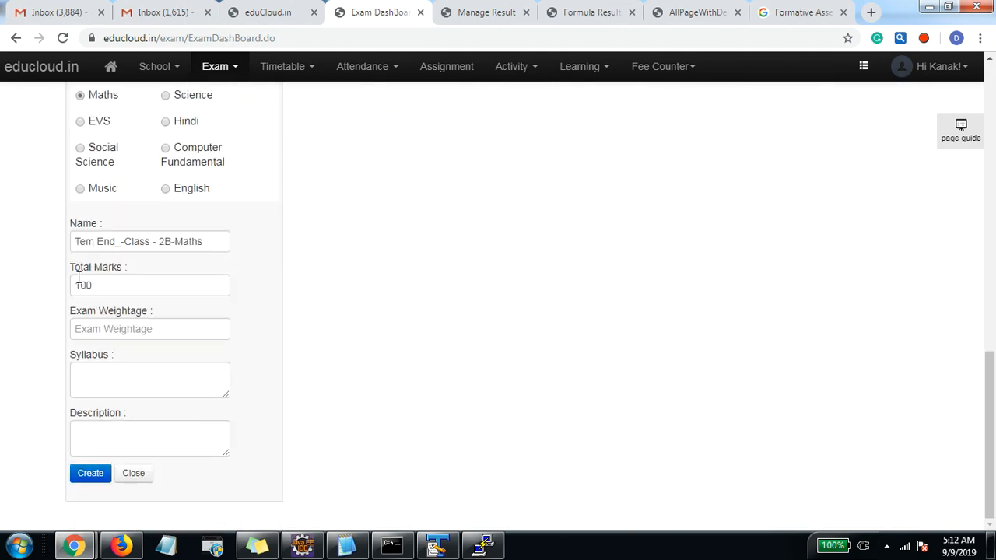
Step: Set the total marks to 80 and the exam weightage to 35, with the syllabus "Topic -1, Topic - 2"
{"action": "left_click_drag", "start_coordinate": [98, 286], "coordinate": [23, 291]}
{"action": "type", "text": "80"}
{"action": "left_click", "coordinate": [105, 330]}
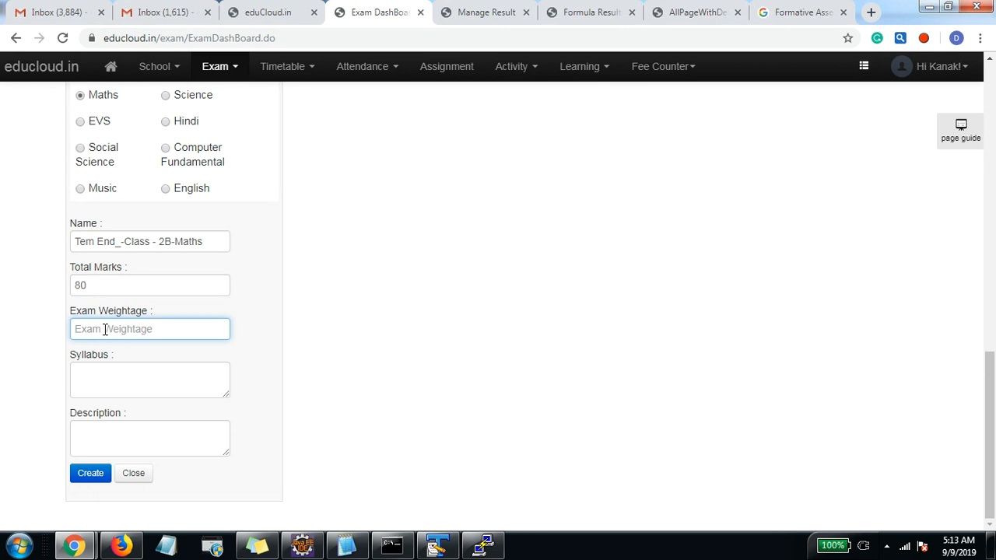
{"action": "type", "text": "35"}
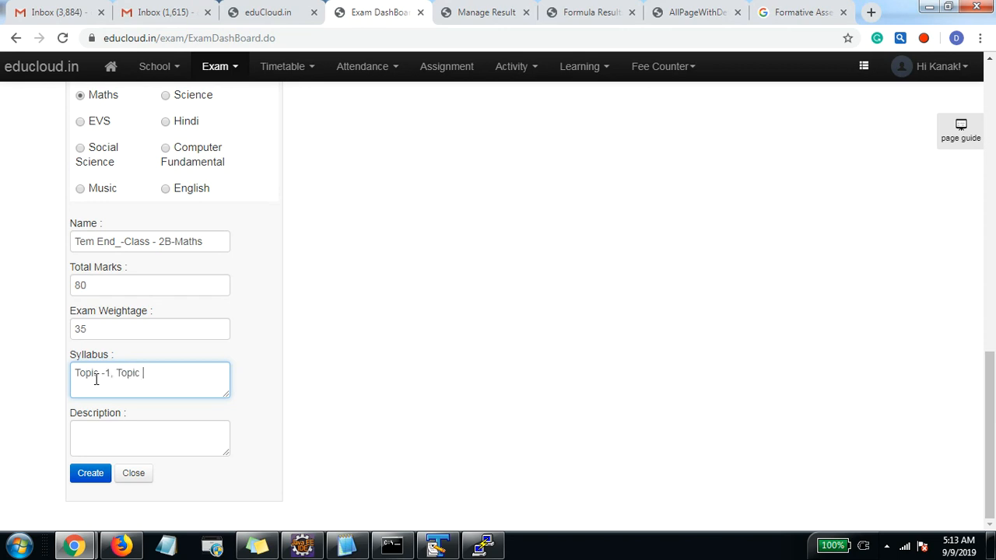
Step: Create the second term-end exam and schedule it on 3 October 2019 in the calendar
{"action": "left_click", "coordinate": [95, 476]}
{"action": "left_click_drag", "start_coordinate": [132, 264], "coordinate": [699, 392]}
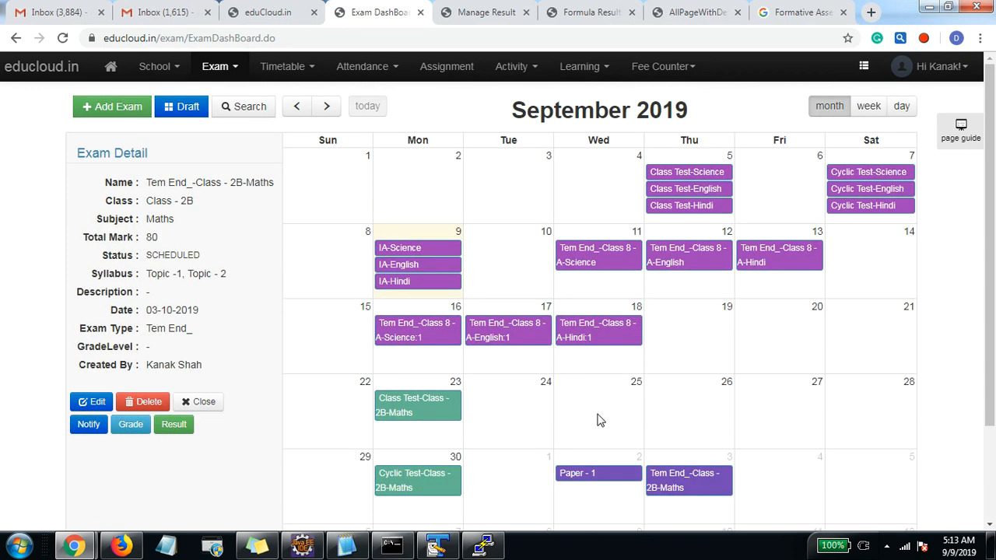
Step: Open the exam results page and list the exams of Class - 2B
{"action": "left_click", "coordinate": [215, 71]}
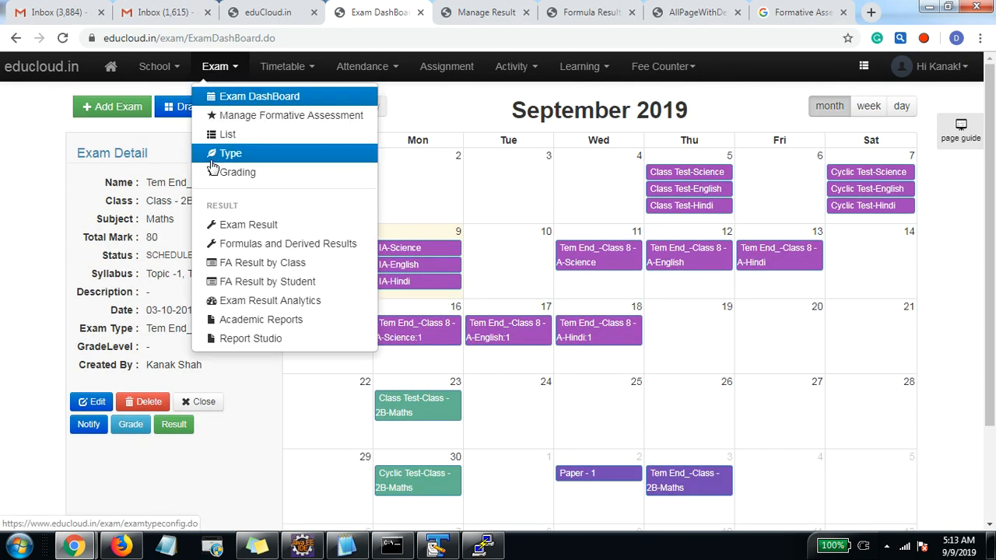
{"action": "left_click", "coordinate": [241, 224]}
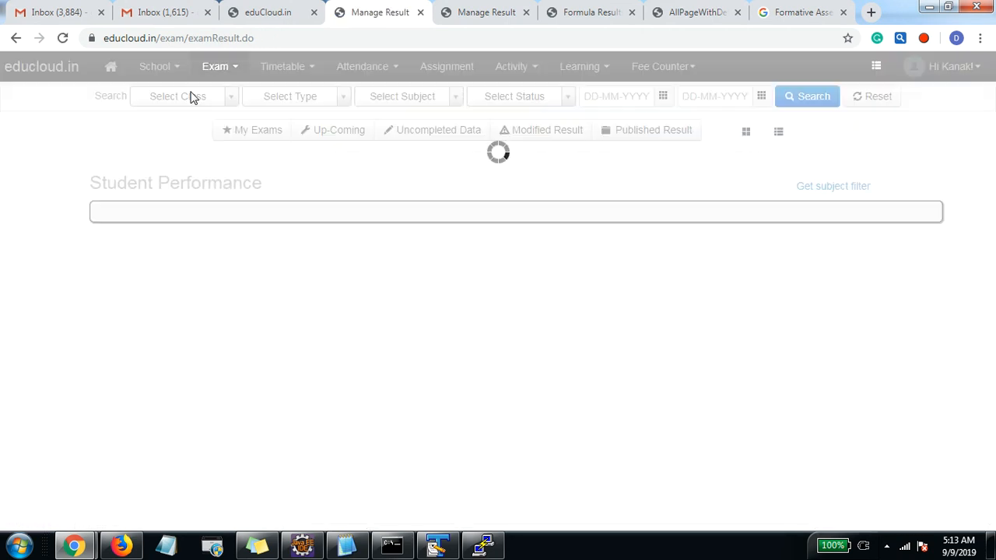
{"action": "left_click", "coordinate": [190, 100]}
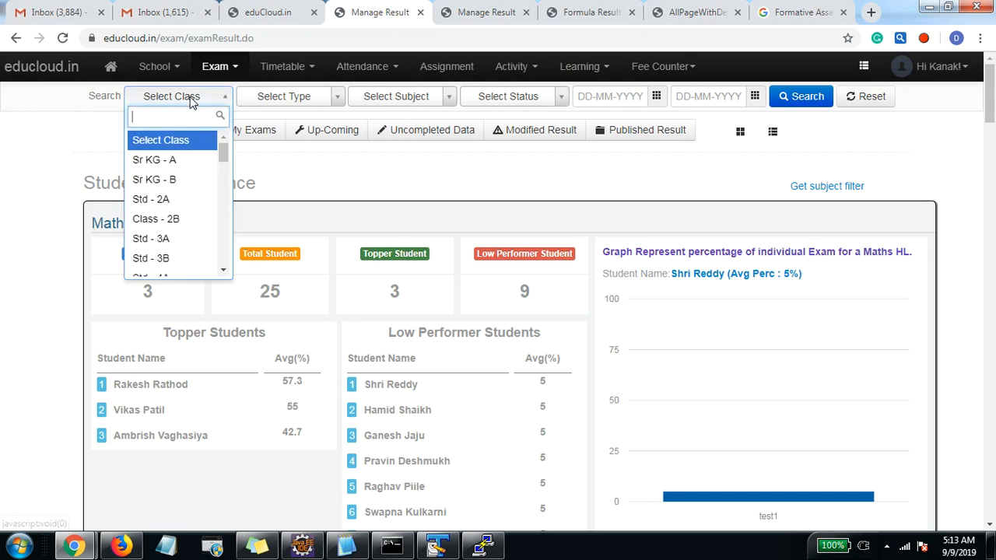
{"action": "left_click", "coordinate": [185, 226]}
{"action": "left_click", "coordinate": [798, 97]}
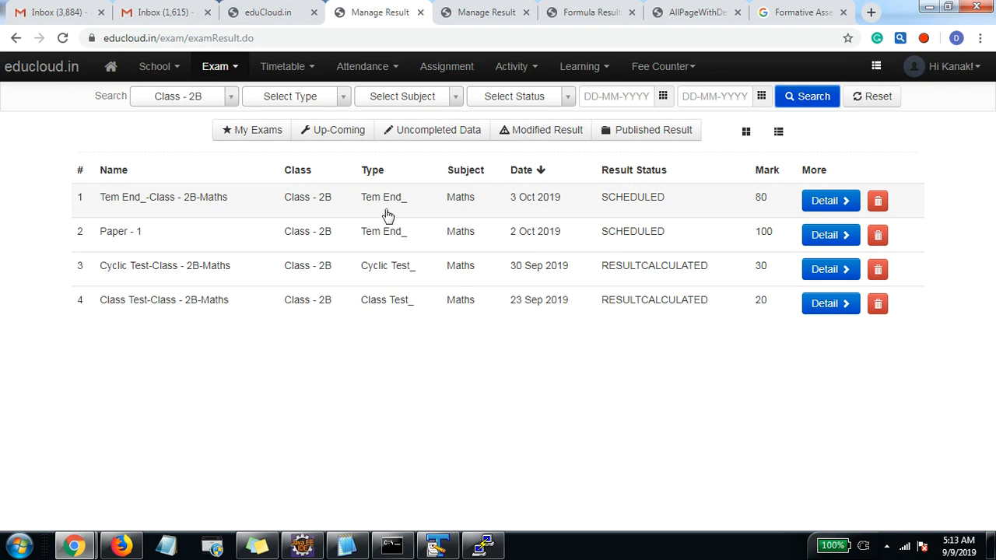
Step: Rename the Tem End_ exam dated 3 Oct 2019 to Paper - 2
{"action": "left_click", "coordinate": [148, 204]}
{"action": "left_click_drag", "start_coordinate": [232, 195], "coordinate": [17, 204]}
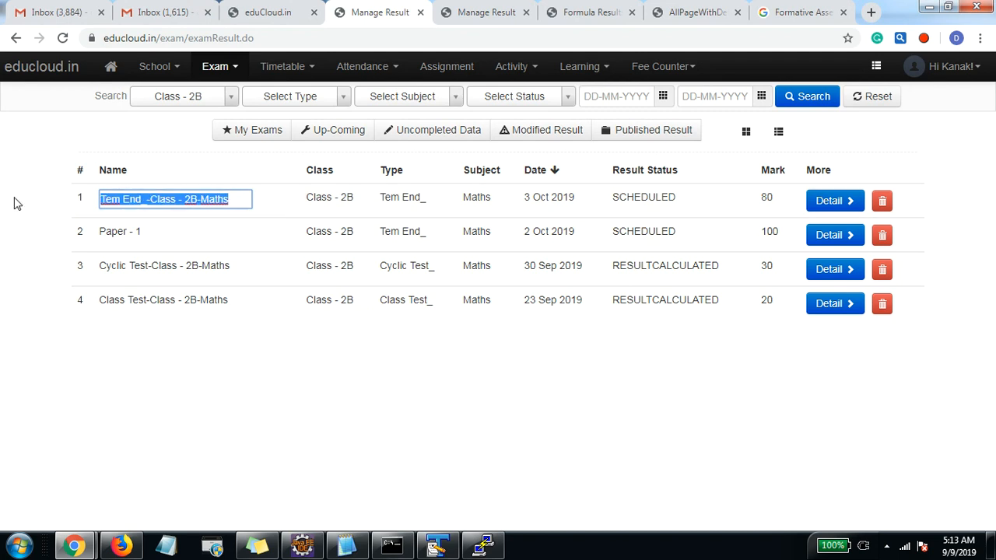
{"action": "type", "text": "Paper -"}
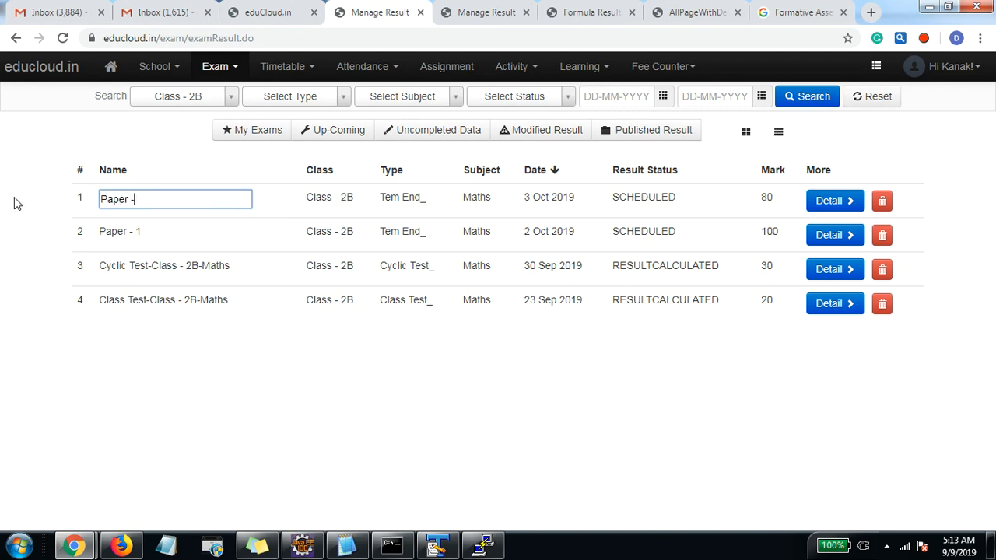
{"action": "type", "text": " 2"}
{"action": "key", "text": "Return"}
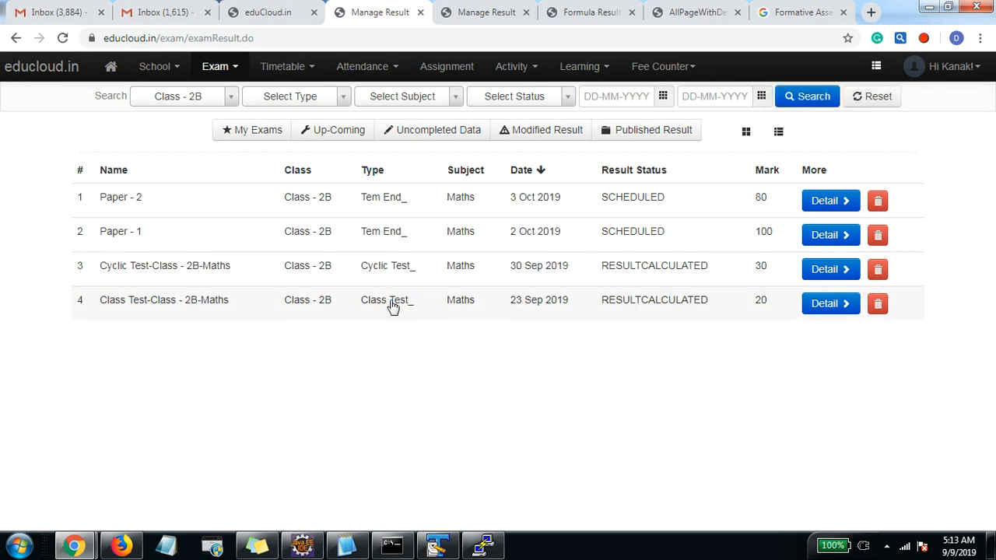
{"action": "left_click", "coordinate": [476, 11]}
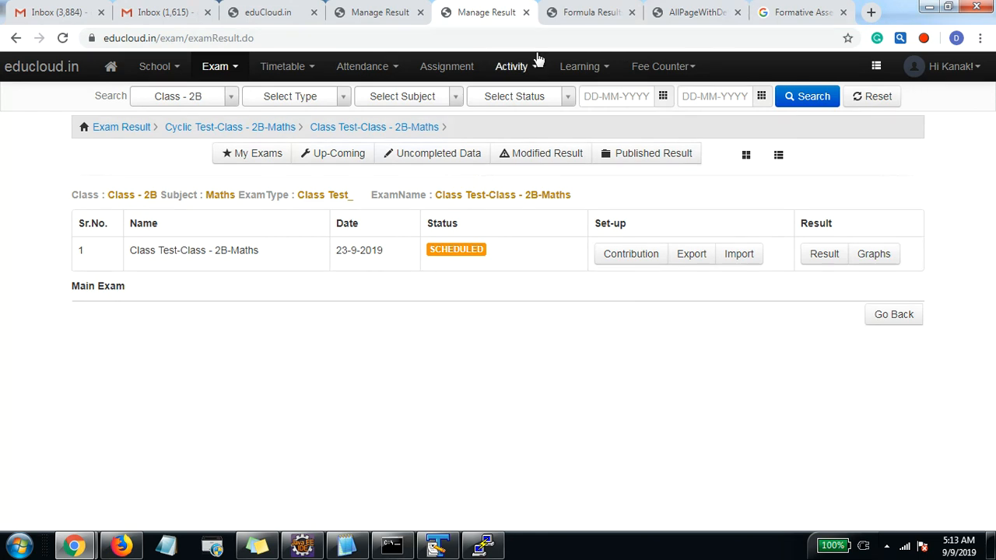
{"action": "left_click", "coordinate": [589, 11]}
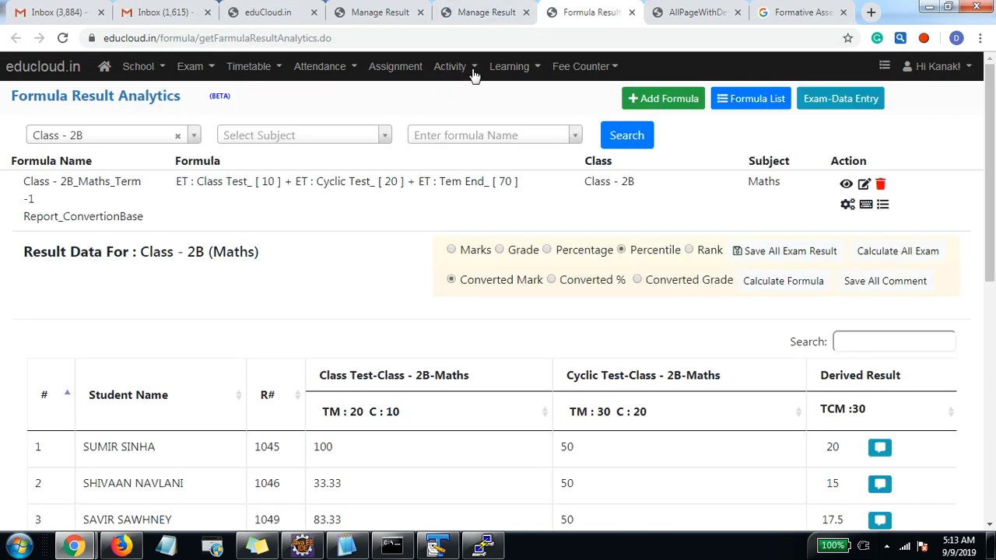
{"action": "left_click", "coordinate": [363, 12]}
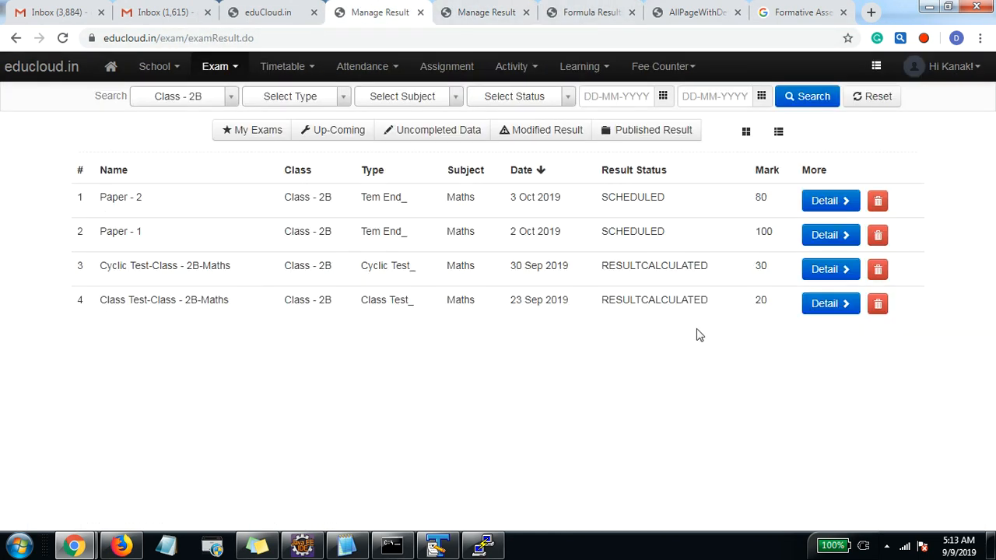
{"action": "left_click", "coordinate": [827, 269]}
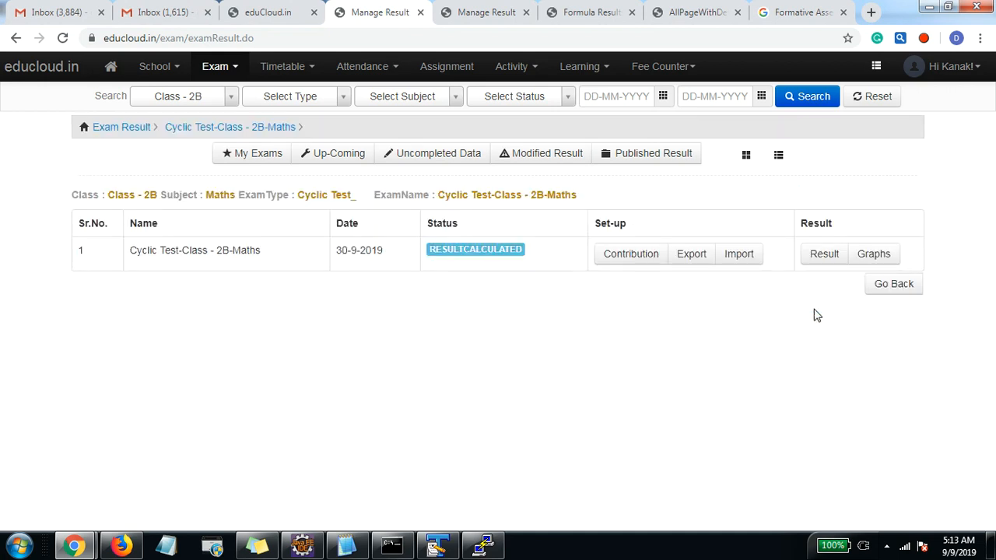
{"action": "left_click", "coordinate": [883, 288]}
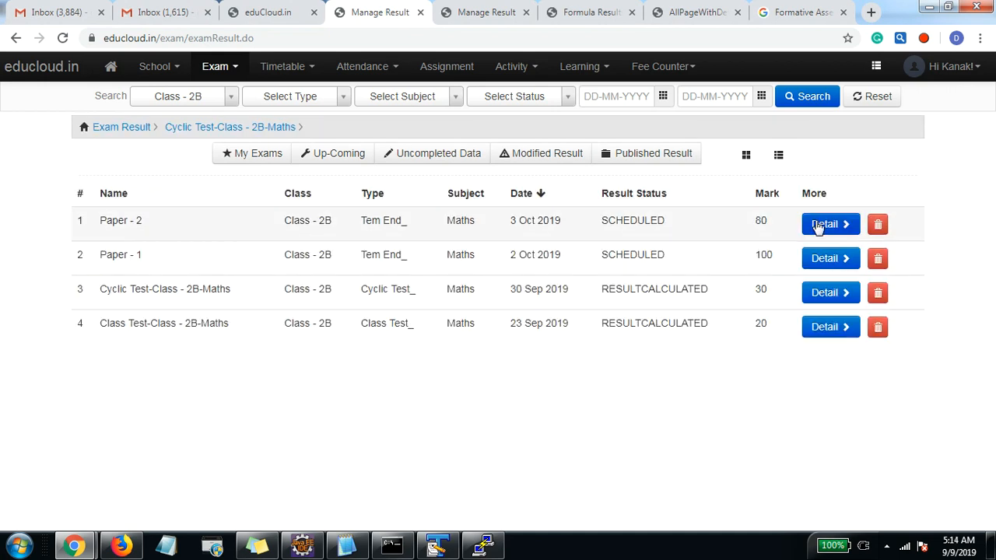
Step: Open the details of the Class - 2B Maths Paper - 1 exam and generate its result table
{"action": "left_click", "coordinate": [825, 259]}
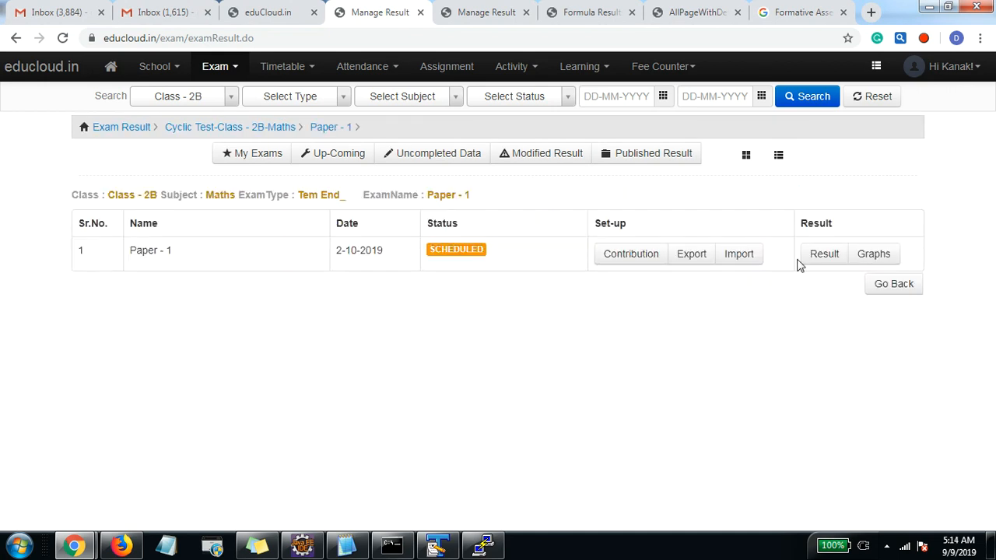
{"action": "left_click", "coordinate": [814, 263]}
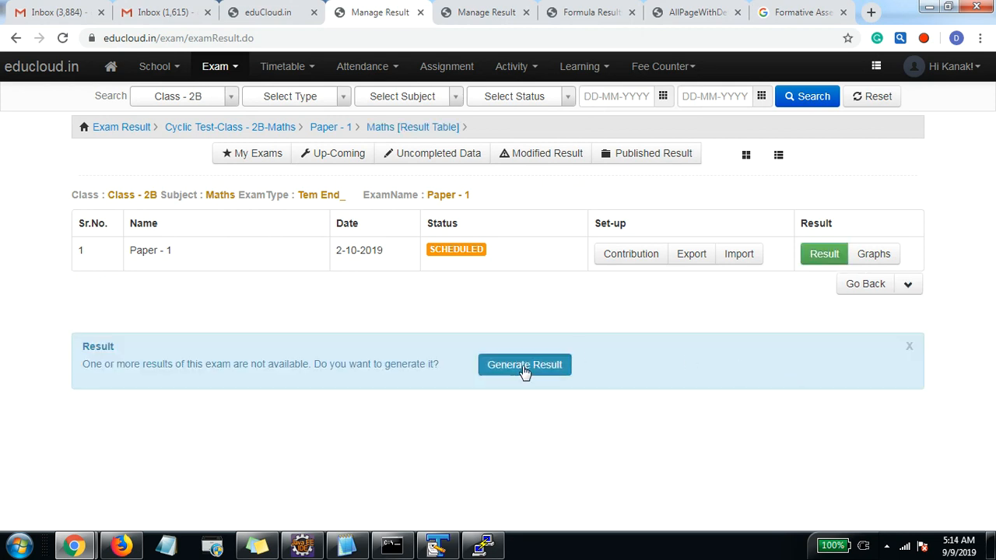
{"action": "left_click", "coordinate": [524, 365]}
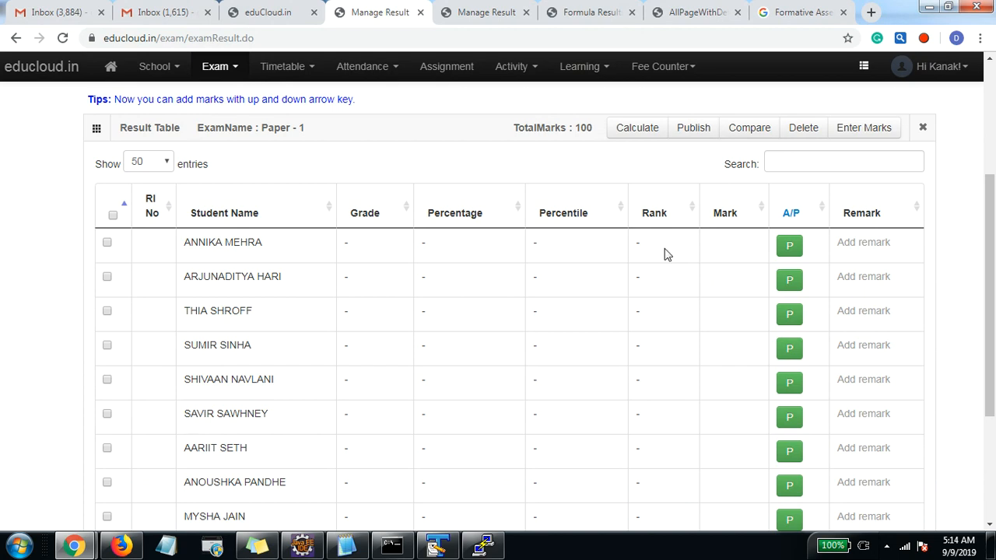
Step: Enter a mark of 60 for the first listed student in Paper - 1 and return to the exam list
{"action": "left_click", "coordinate": [720, 248]}
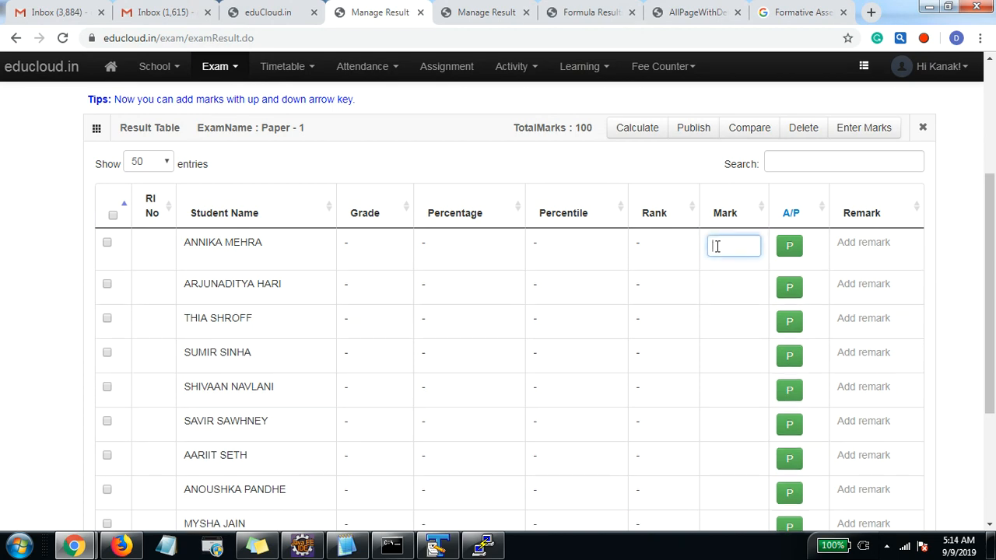
{"action": "type", "text": "6"}
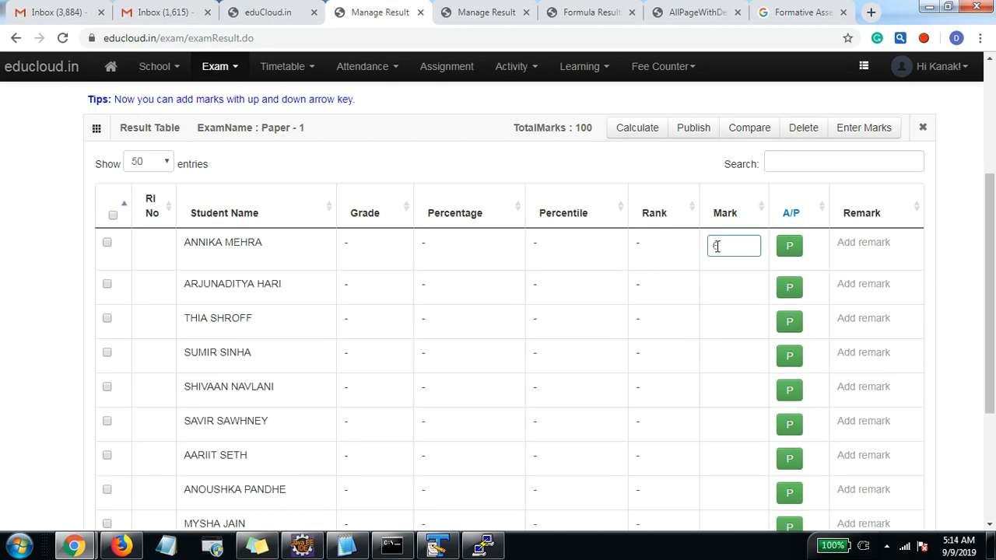
{"action": "type", "text": "0"}
{"action": "key", "text": "Return"}
{"action": "scroll", "coordinate": [855, 311], "scroll_direction": "up", "scroll_amount": 3}
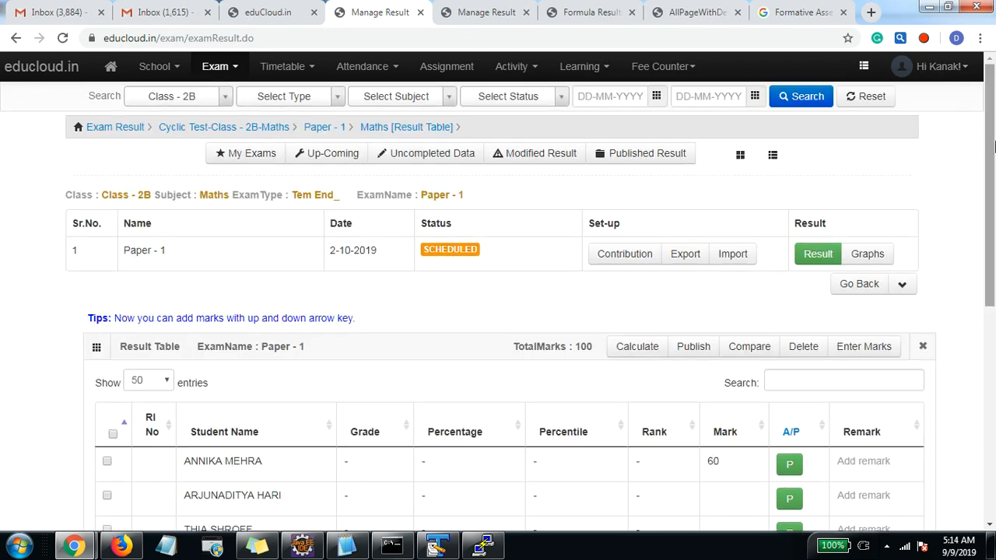
{"action": "left_click", "coordinate": [895, 314]}
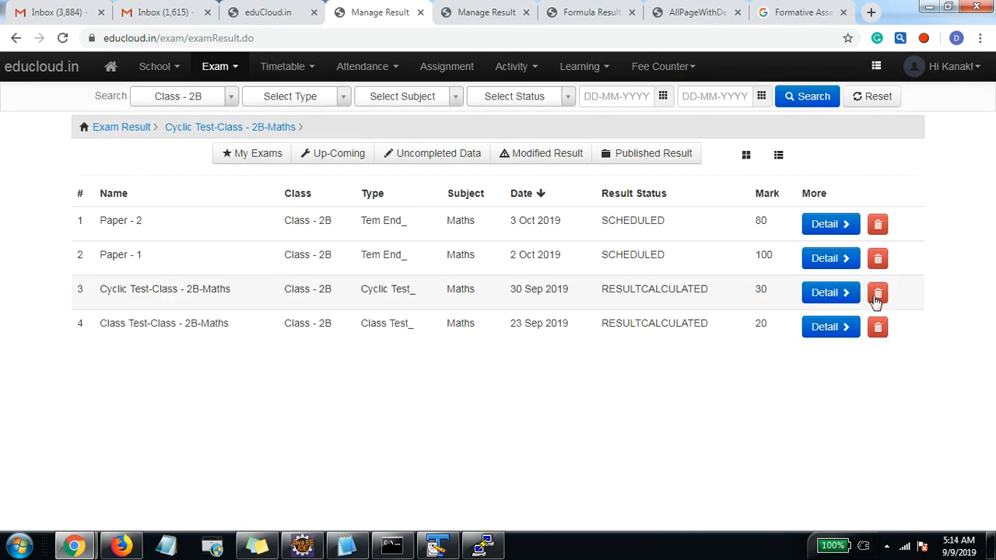
Step: Open the details of the Paper - 2 exam and generate its result table
{"action": "left_click", "coordinate": [812, 224]}
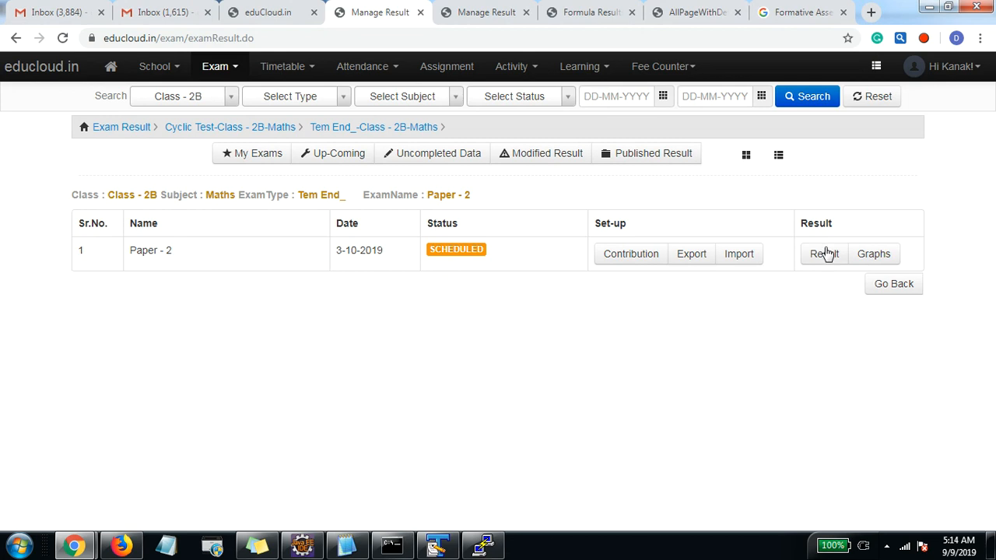
{"action": "left_click", "coordinate": [825, 256]}
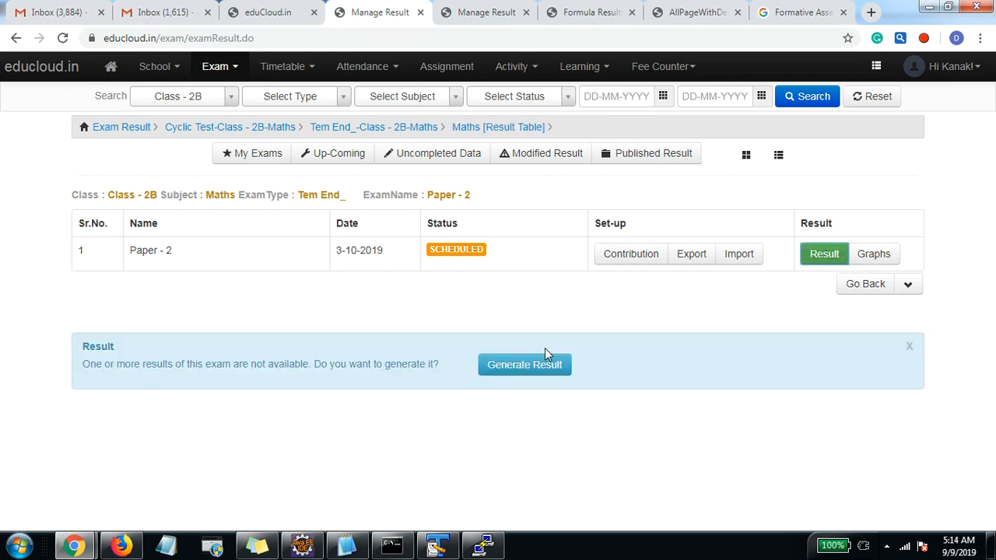
{"action": "left_click", "coordinate": [537, 372]}
{"action": "scroll", "coordinate": [562, 398], "scroll_direction": "down", "scroll_amount": 2}
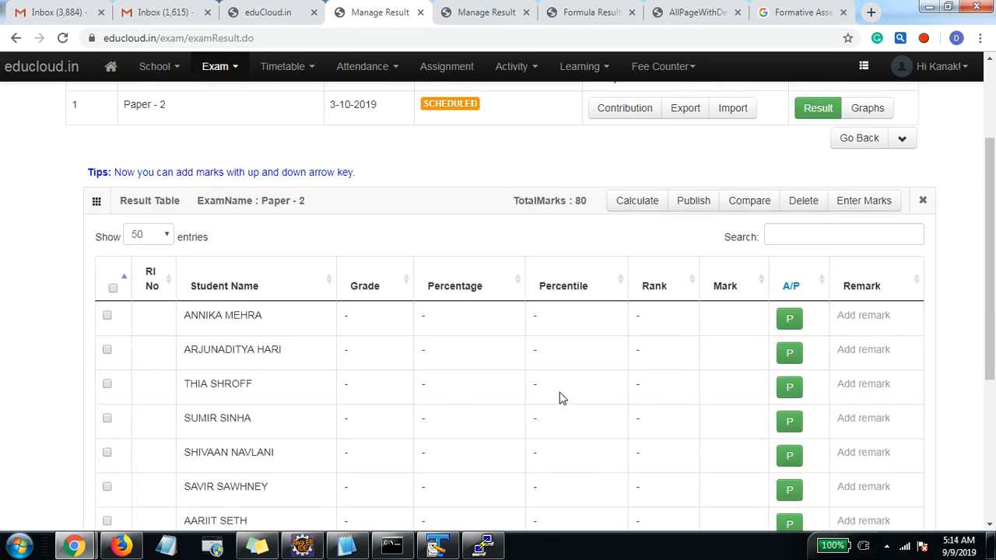
Step: Enter a mark of 70 for the first listed student in the Paper - 2 result table
{"action": "left_click", "coordinate": [709, 322]}
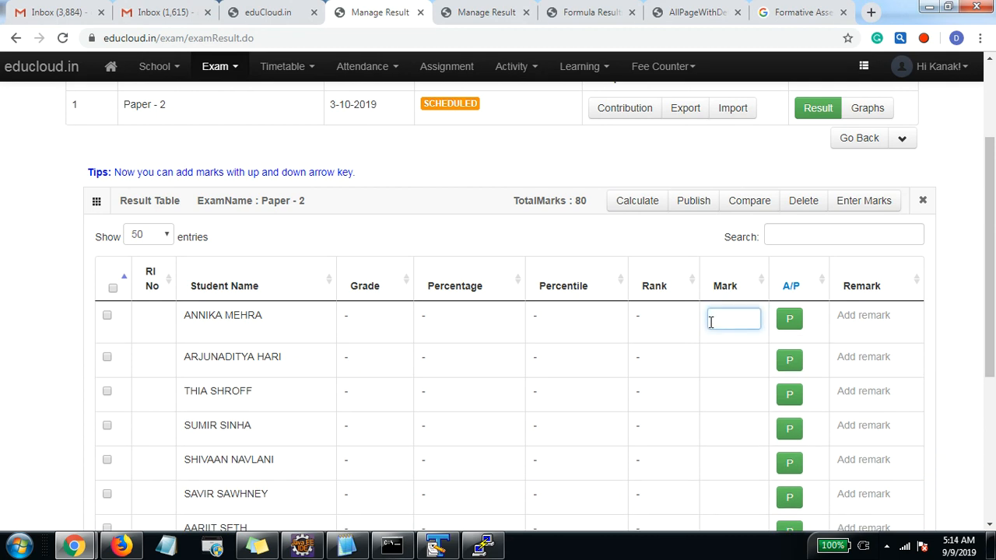
{"action": "type", "text": "70"}
{"action": "key", "text": "Return"}
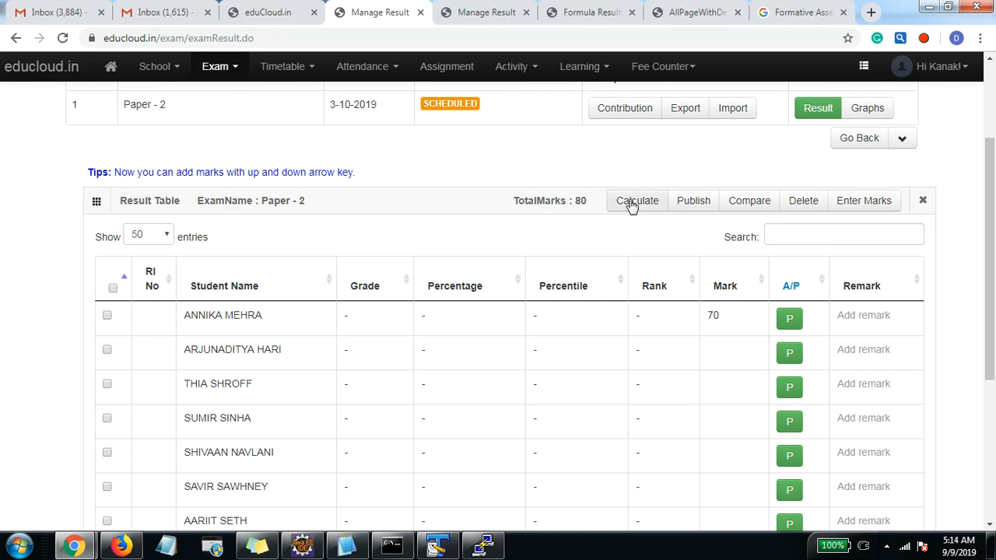
Step: Reload the result data of the Class - 2B Maths formula in Formula Result Analytics and review the Paper - 1 and Paper - 2 columns
{"action": "left_click", "coordinate": [593, 18]}
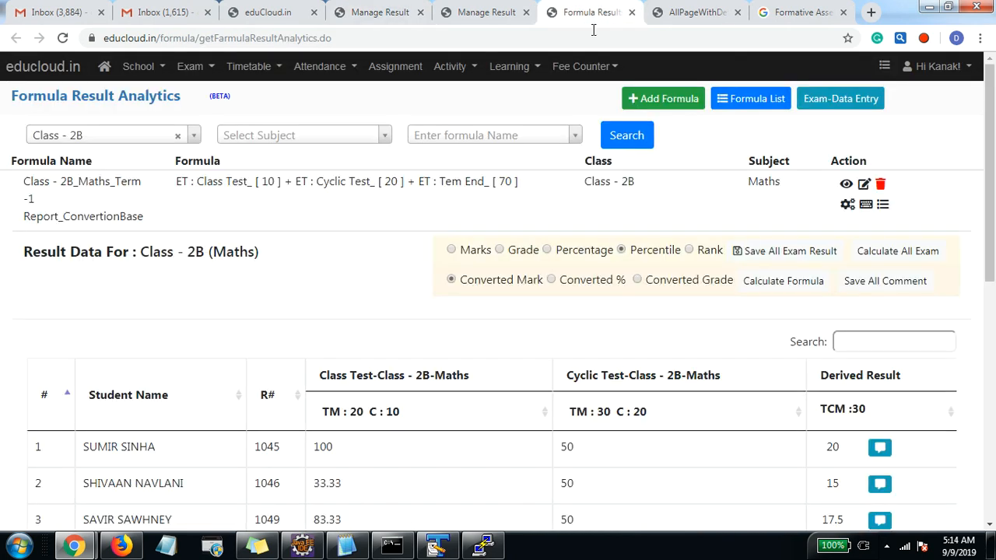
{"action": "left_click", "coordinate": [868, 209]}
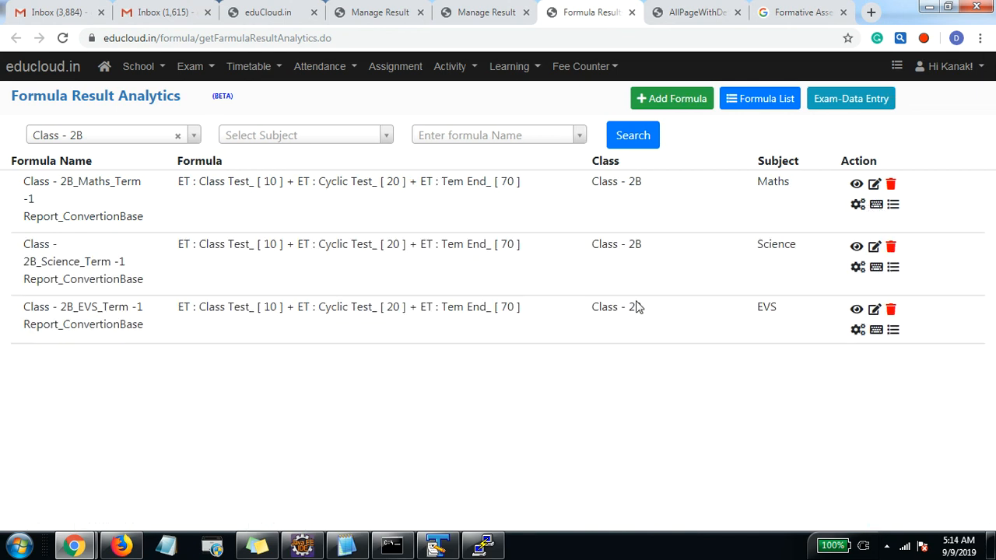
{"action": "left_click", "coordinate": [877, 213]}
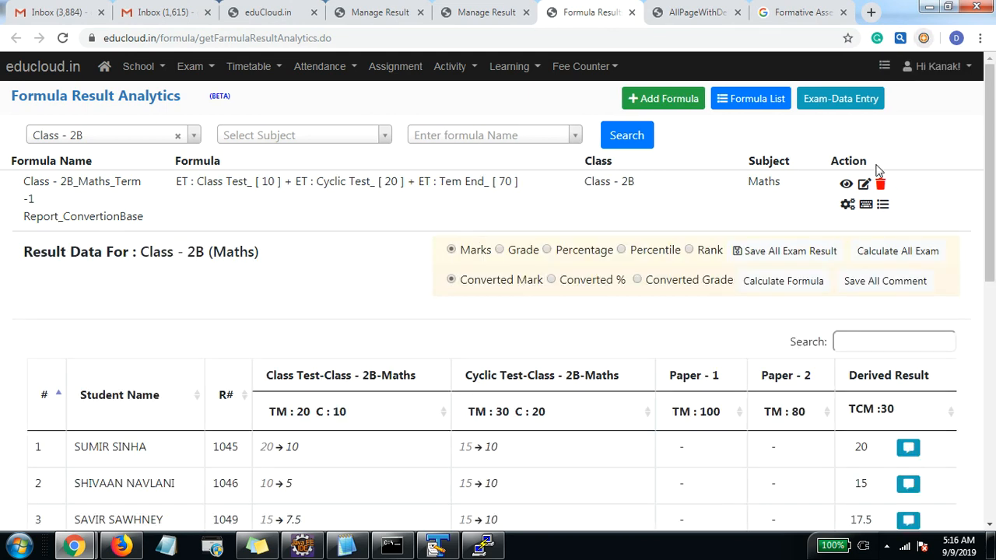
{"action": "scroll", "coordinate": [584, 345], "scroll_direction": "down", "scroll_amount": 3}
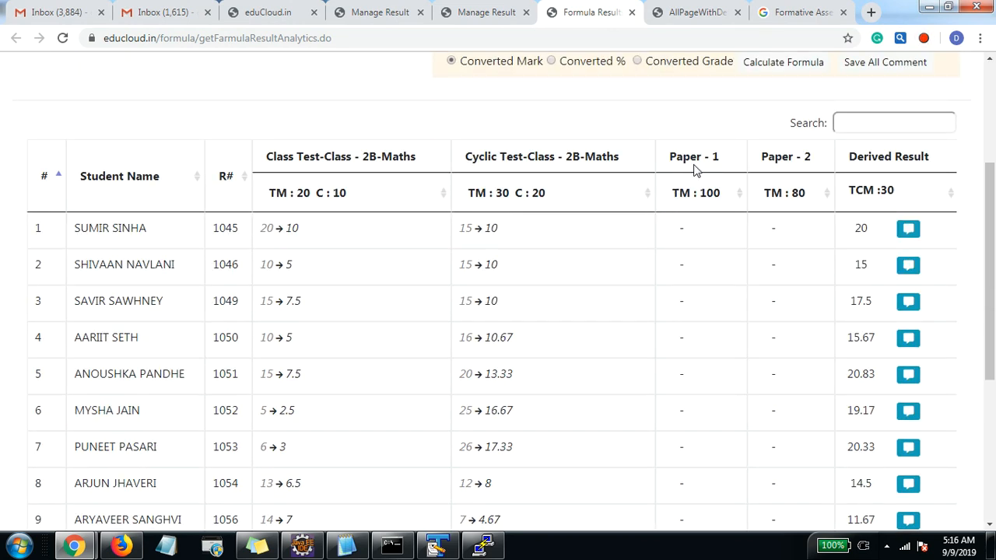
{"action": "scroll", "coordinate": [729, 187], "scroll_direction": "down", "scroll_amount": 4}
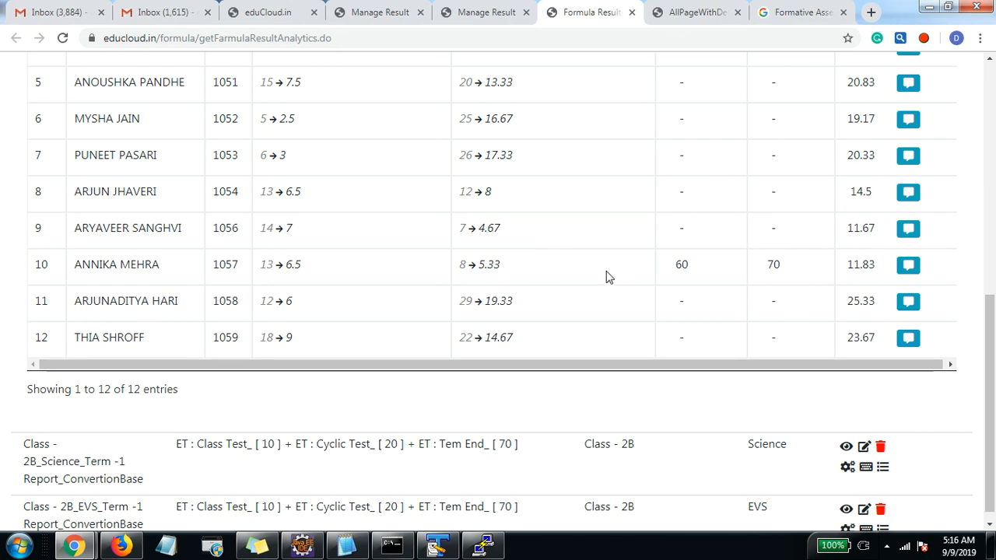
{"action": "scroll", "coordinate": [759, 280], "scroll_direction": "up", "scroll_amount": 4}
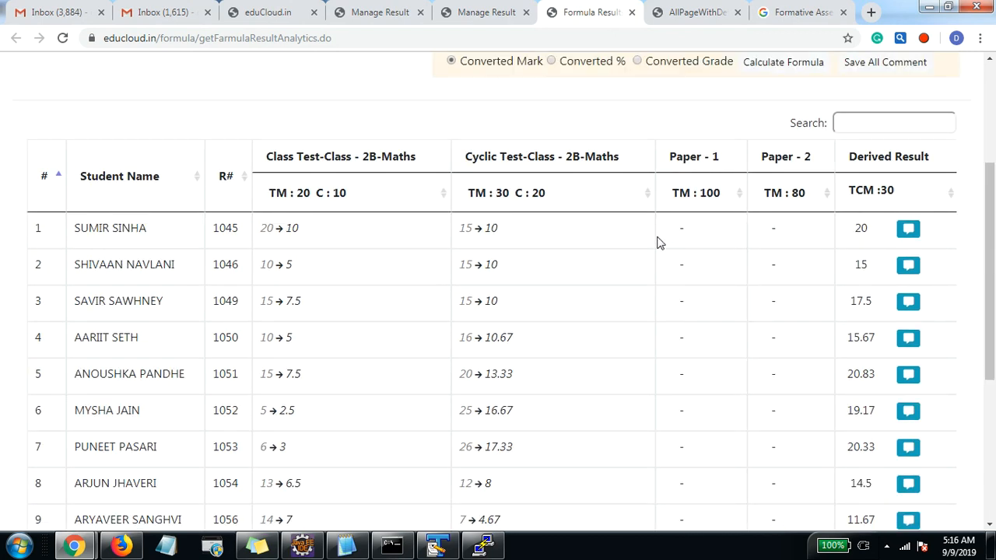
Step: Enter the Paper - 1 marks 50, 30, 56, 70 and 80 for the students in rows 1 to 5
{"action": "left_click", "coordinate": [693, 228]}
{"action": "scroll", "coordinate": [693, 237], "scroll_direction": "up", "scroll_amount": 2}
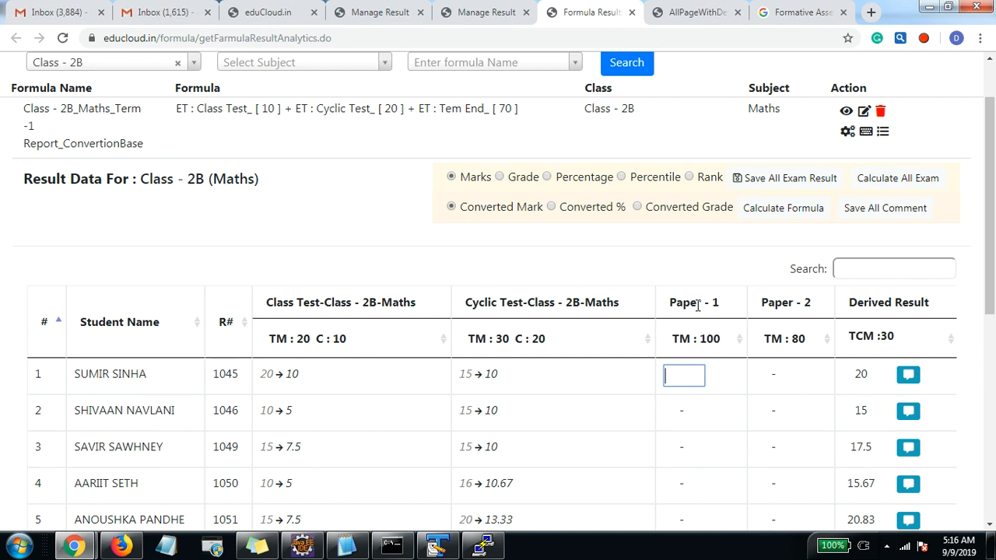
{"action": "type", "text": "50"}
{"action": "key", "text": "Return"}
{"action": "type", "text": "30"}
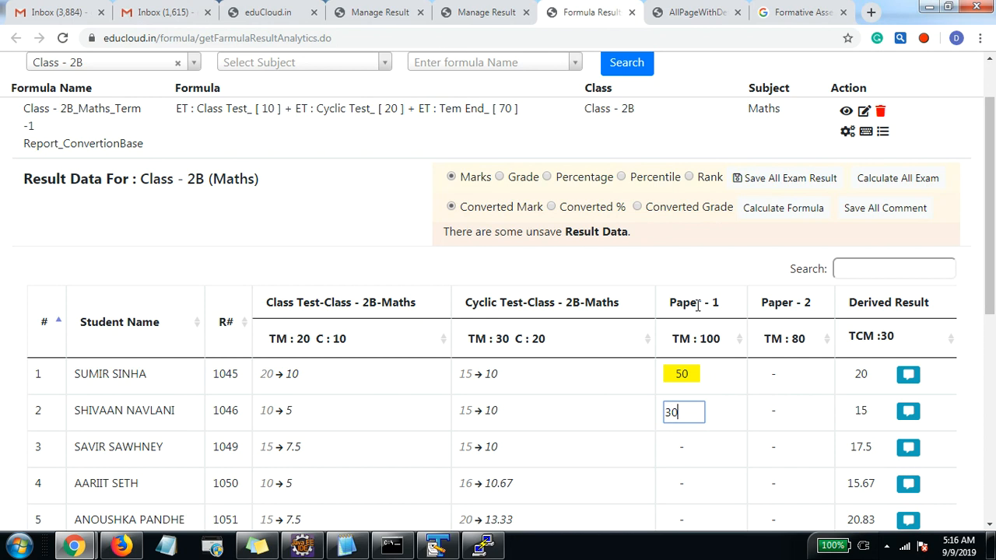
{"action": "key", "text": "Return"}
{"action": "type", "text": "56"}
{"action": "key", "text": "Return"}
{"action": "type", "text": "70"}
{"action": "key", "text": "Return"}
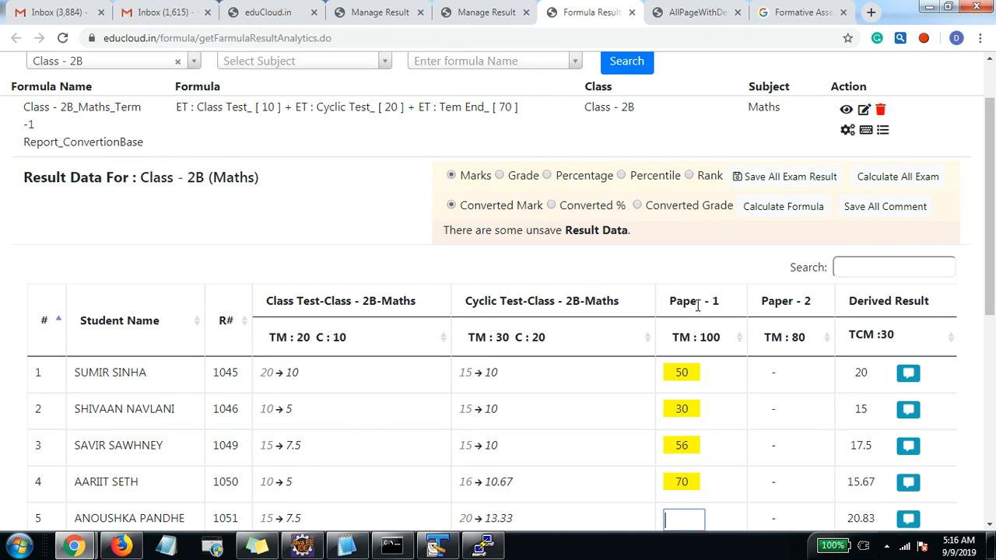
{"action": "type", "text": "80"}
{"action": "key", "text": "Return"}
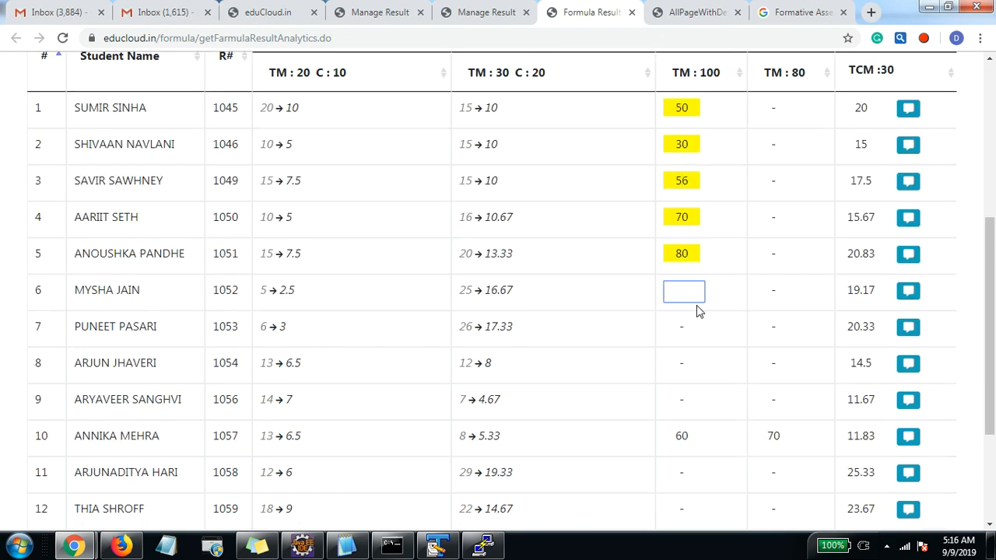
Step: Enter the Paper - 1 marks 90, 56, 70, 456 and 60 for rows 6 to 10, and reopen the row 9 mark for editing
{"action": "type", "text": "90"}
{"action": "key", "text": "Return"}
{"action": "type", "text": "56"}
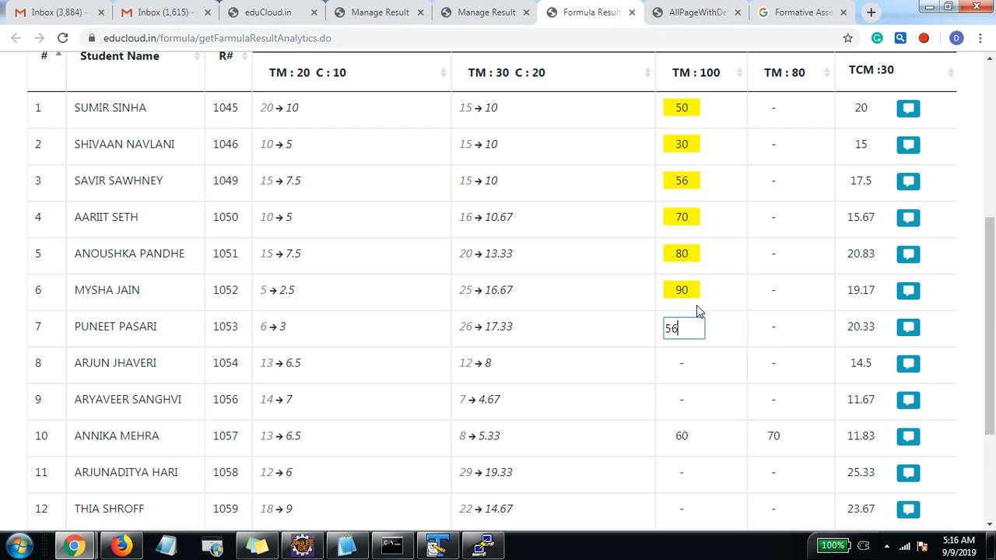
{"action": "key", "text": "Return"}
{"action": "type", "text": "70"}
{"action": "key", "text": "Return"}
{"action": "type", "text": "456"}
{"action": "key", "text": "Return"}
{"action": "type", "text": "60"}
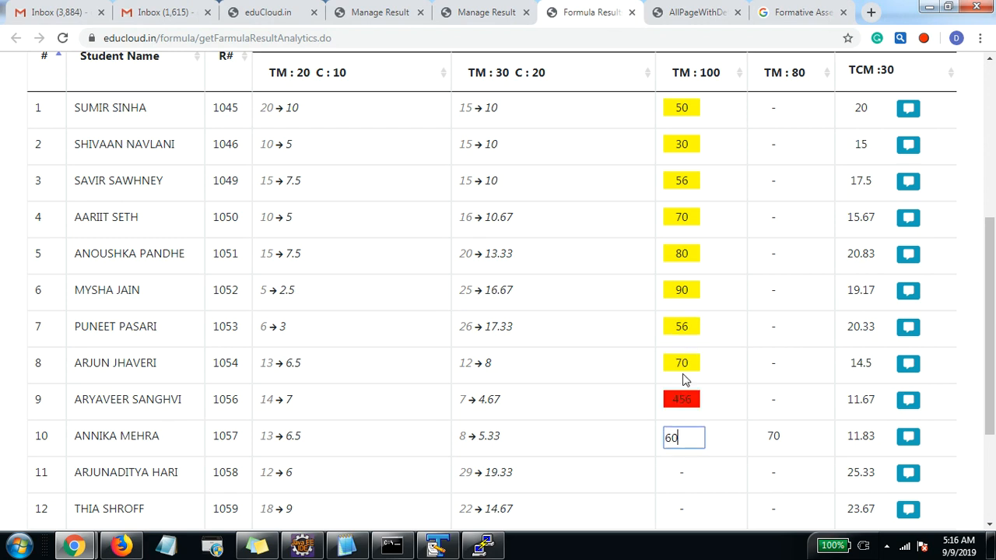
{"action": "left_click", "coordinate": [682, 399]}
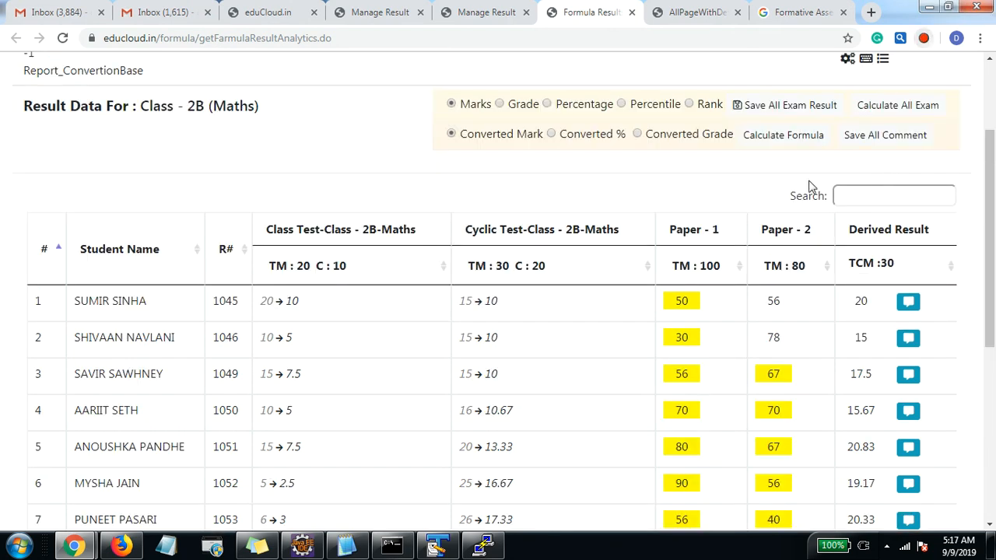
Step: Save all exam results of Class - 2B Maths and calculate all of its exams
{"action": "scroll", "coordinate": [712, 205], "scroll_direction": "down", "scroll_amount": 2}
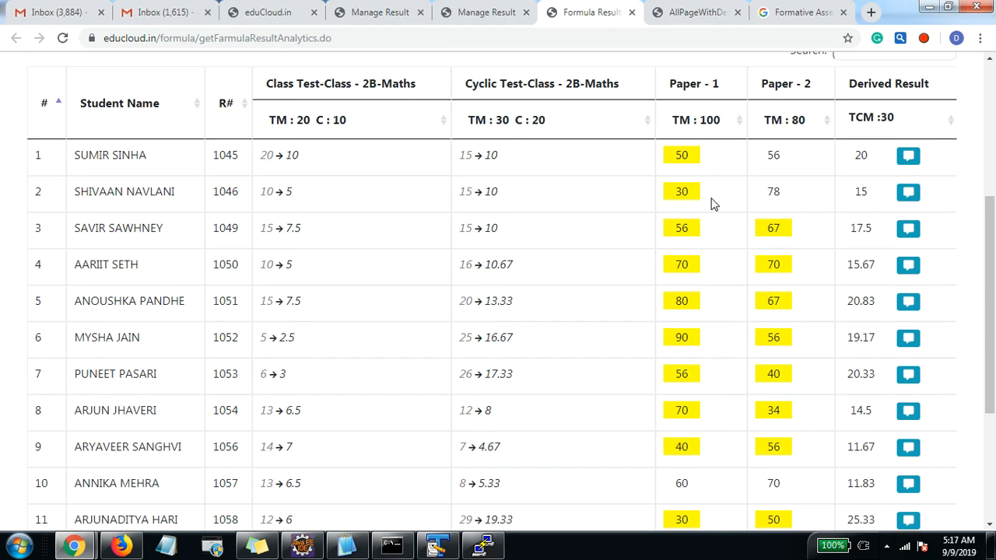
{"action": "scroll", "coordinate": [883, 266], "scroll_direction": "down", "scroll_amount": 4}
{"action": "scroll", "coordinate": [883, 266], "scroll_direction": "up", "scroll_amount": 5}
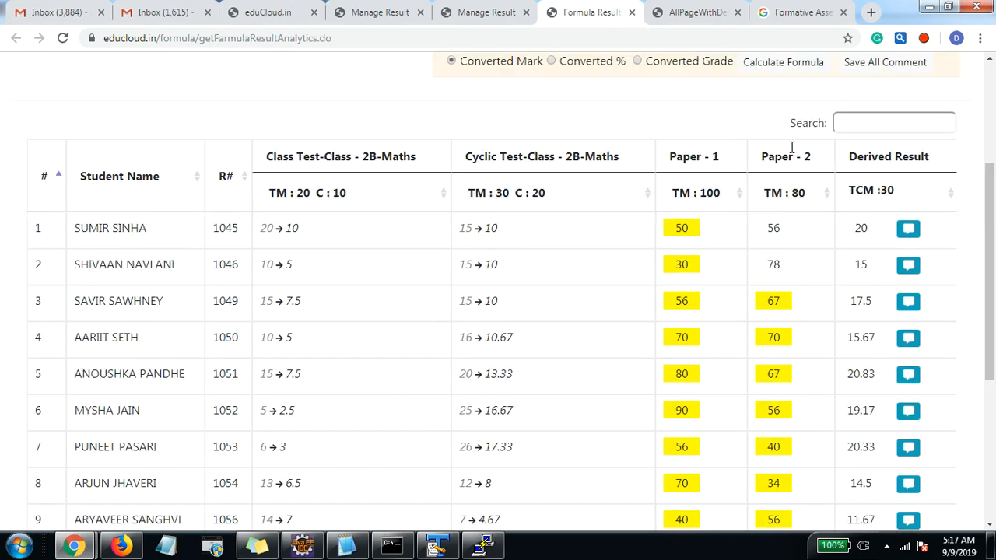
{"action": "left_click", "coordinate": [782, 179]}
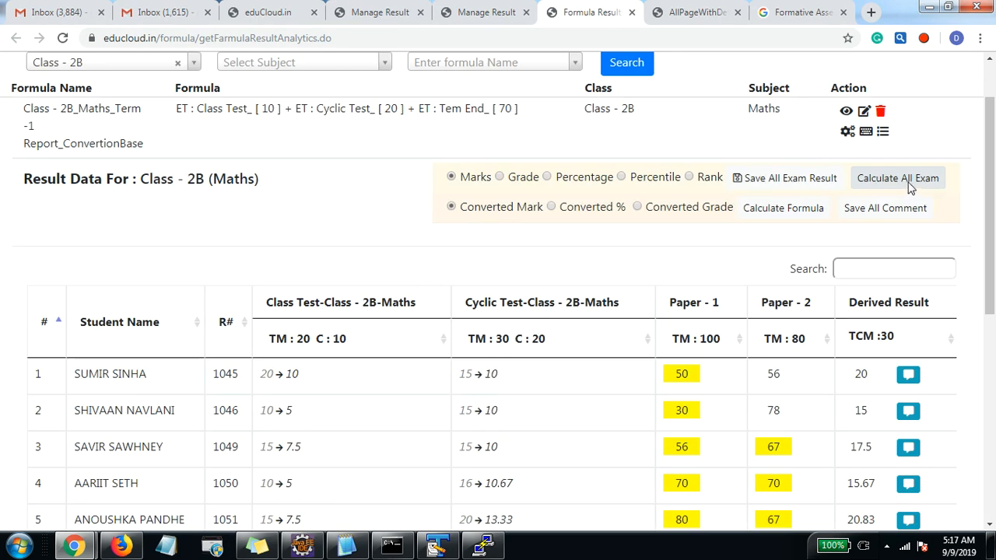
{"action": "left_click", "coordinate": [899, 179]}
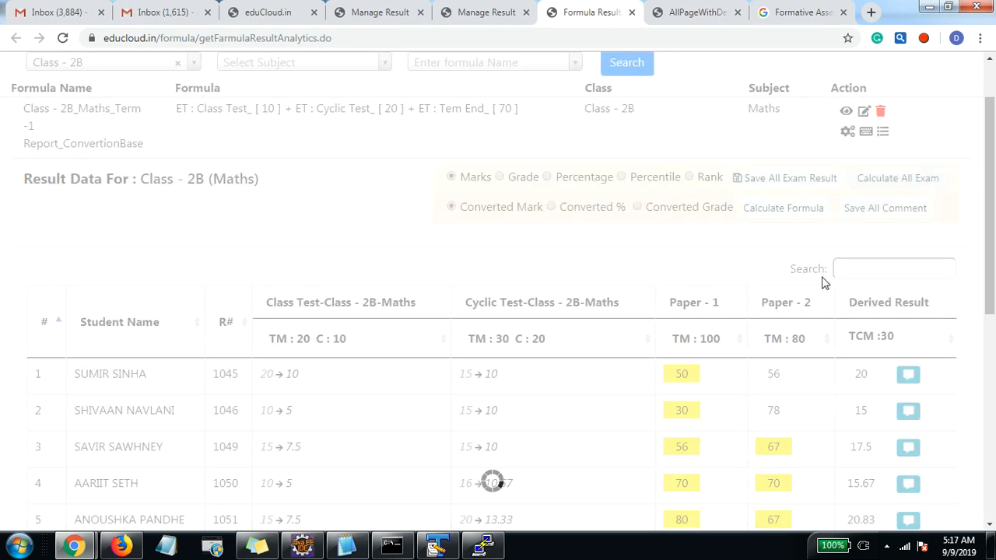
{"action": "scroll", "coordinate": [810, 260], "scroll_direction": "down", "scroll_amount": 1}
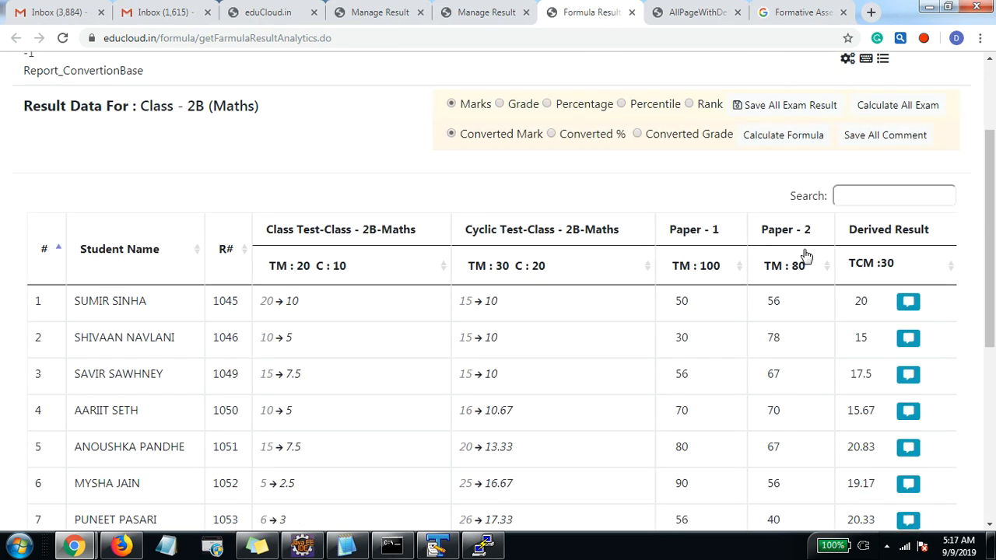
Step: Calculate the Class - 2B Maths formula and review the converted paper marks and derived results
{"action": "left_click", "coordinate": [778, 137]}
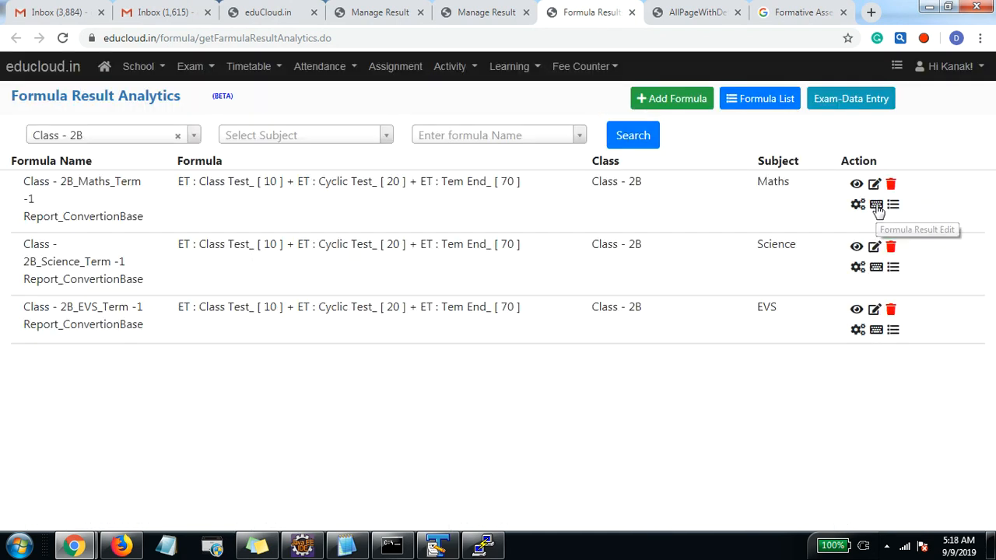
{"action": "left_click_drag", "start_coordinate": [820, 235], "coordinate": [620, 227]}
{"action": "left_click", "coordinate": [962, 152]}
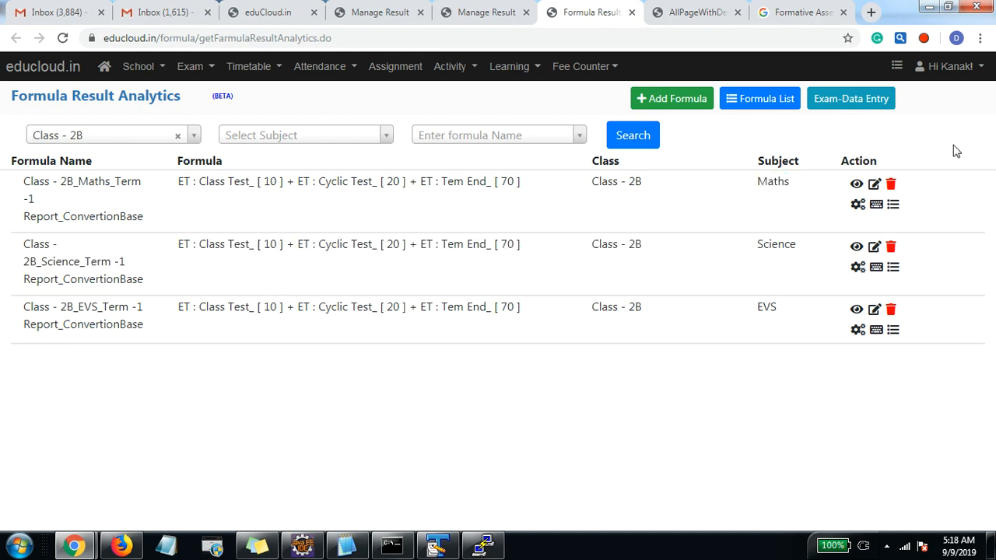
{"action": "scroll", "coordinate": [804, 238], "scroll_direction": "down", "scroll_amount": 2}
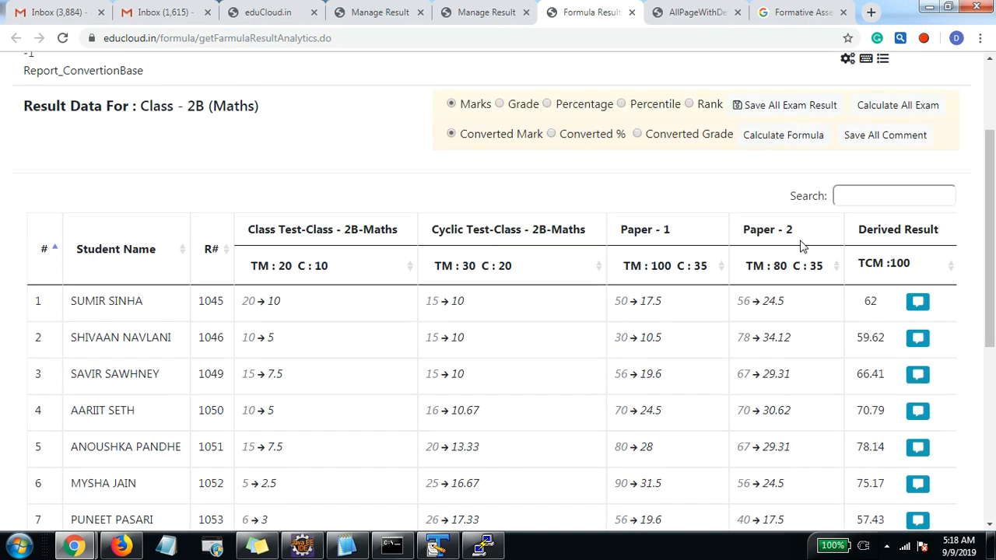
{"action": "scroll", "coordinate": [412, 299], "scroll_direction": "down", "scroll_amount": 1}
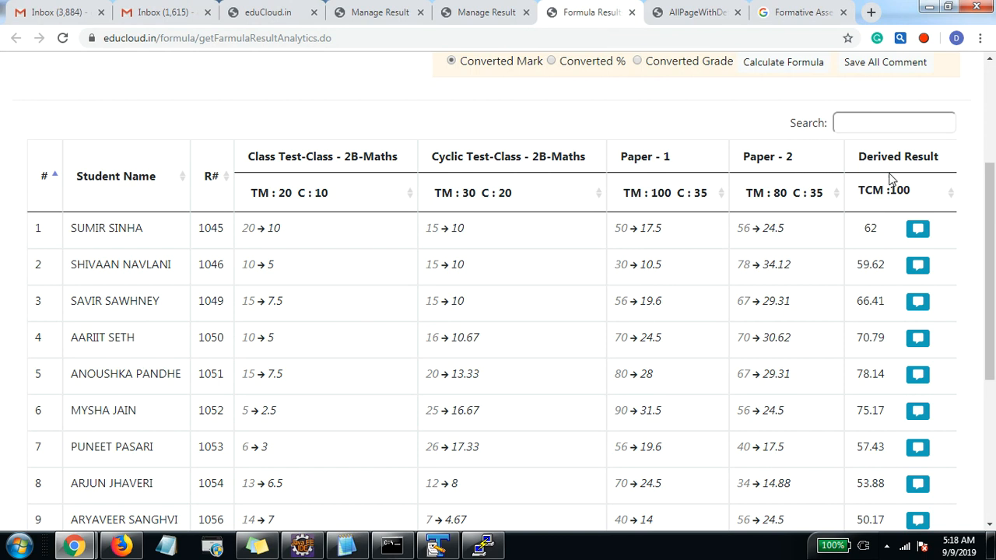
{"action": "scroll", "coordinate": [887, 441], "scroll_direction": "up", "scroll_amount": 1}
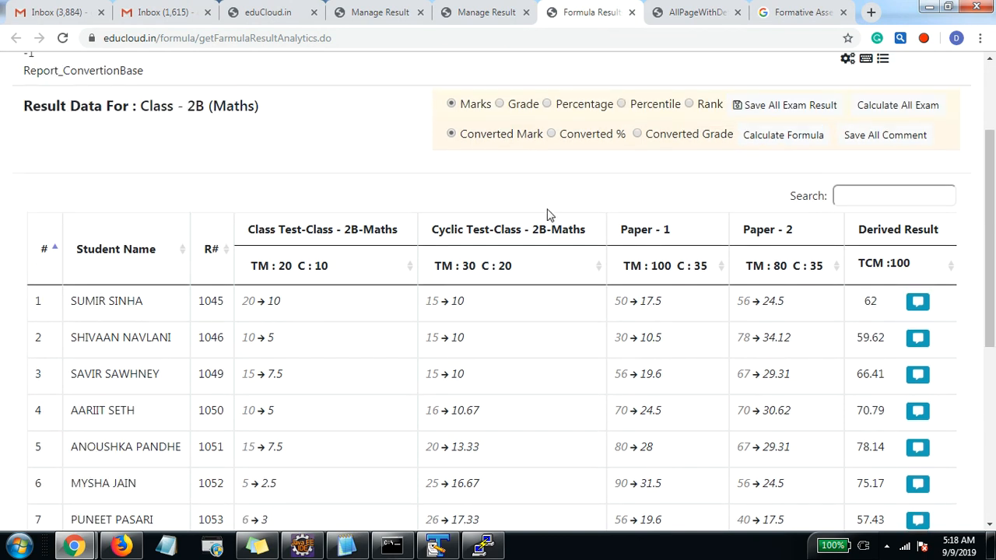
Step: View the derived results as Converted %, and switch them to Converted Grade
{"action": "left_click", "coordinate": [552, 135]}
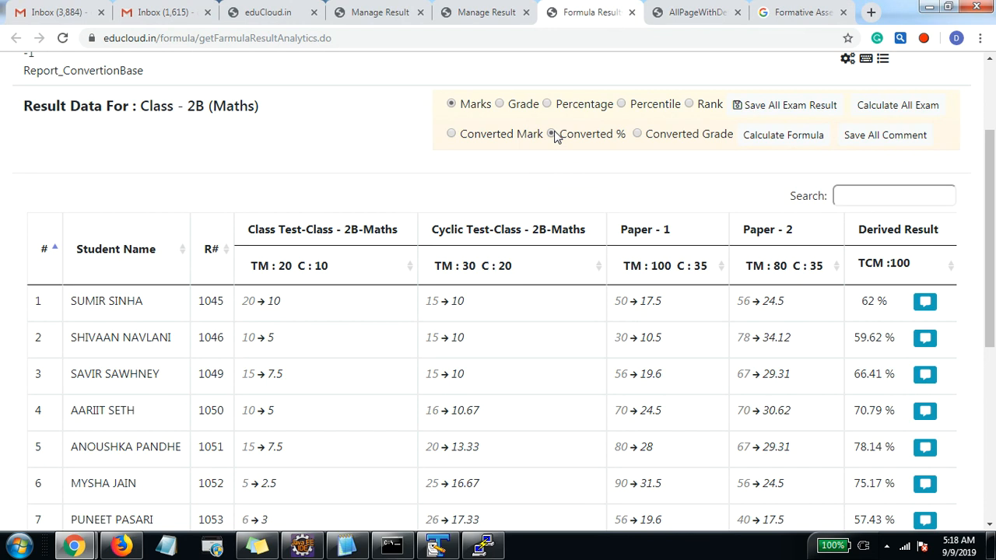
{"action": "left_click", "coordinate": [638, 137]}
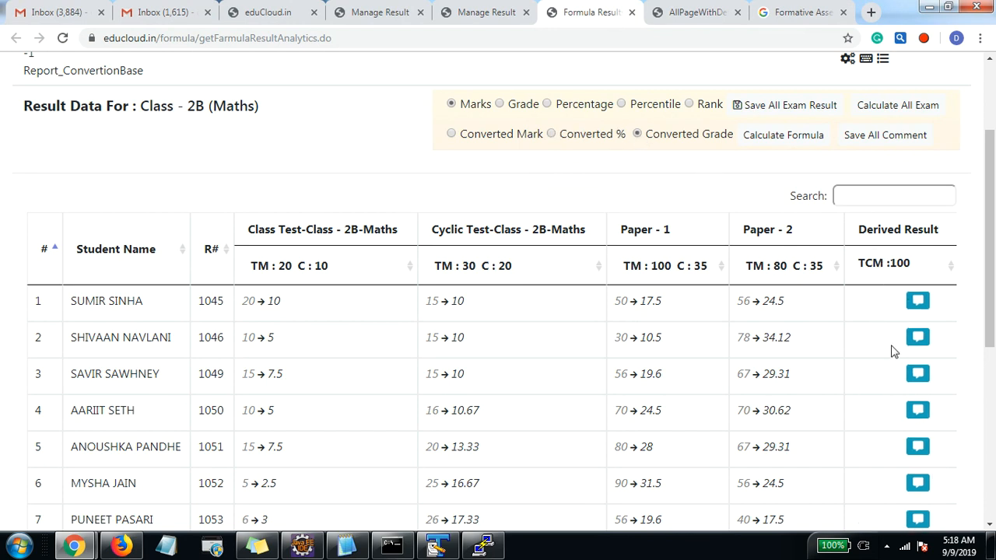
{"action": "scroll", "coordinate": [868, 373], "scroll_direction": "up", "scroll_amount": 2}
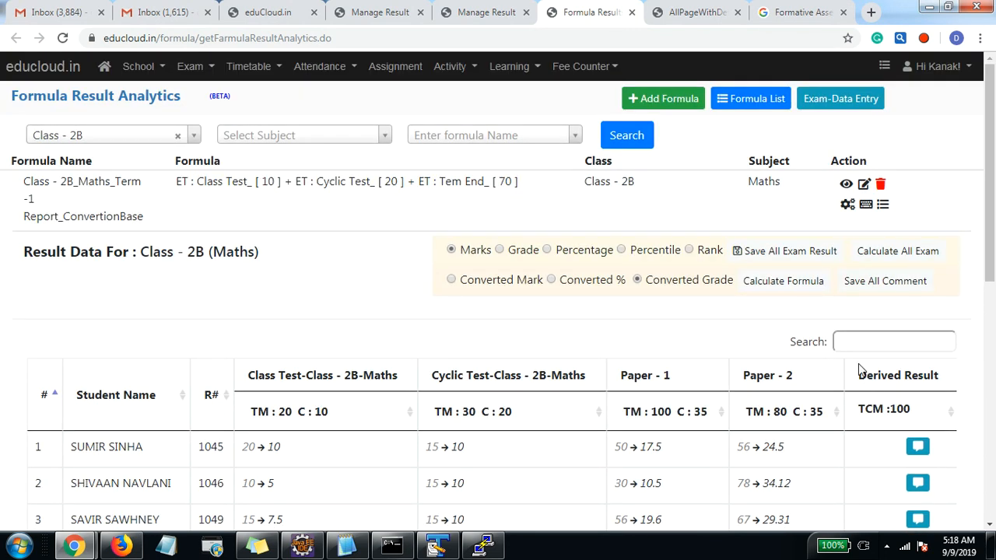
Step: Edit the Class - 2B Maths formula to use the copy_of_Grade - 9 grade boundaries
{"action": "left_click", "coordinate": [864, 184]}
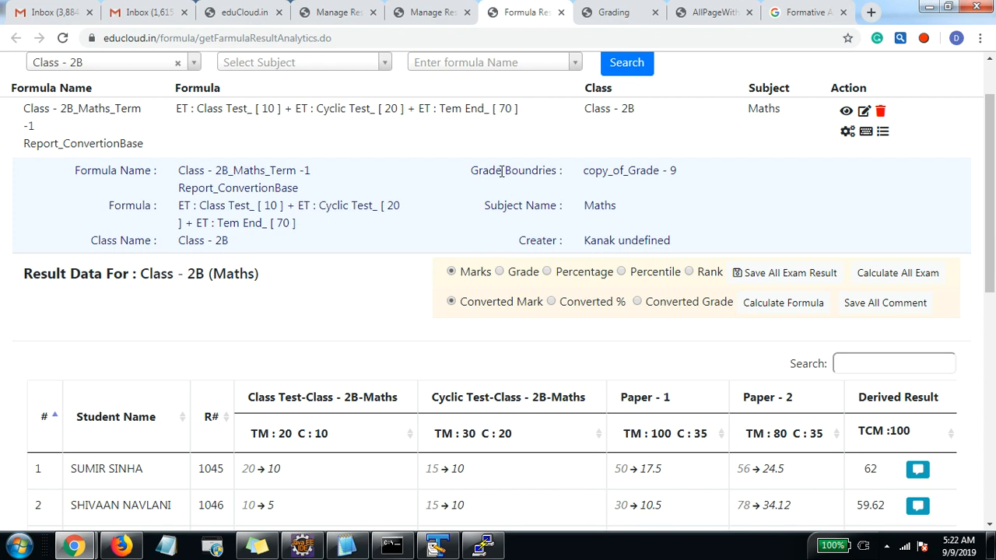
{"action": "left_click_drag", "start_coordinate": [501, 171], "coordinate": [649, 191]}
{"action": "scroll", "coordinate": [658, 216], "scroll_direction": "up", "scroll_amount": 1}
{"action": "left_click", "coordinate": [614, 246]}
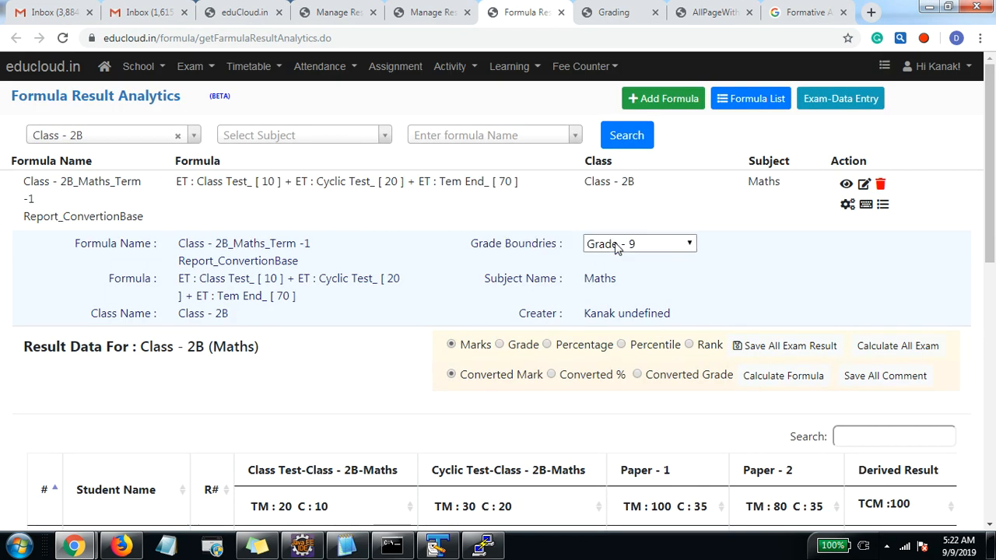
{"action": "left_click", "coordinate": [684, 247]}
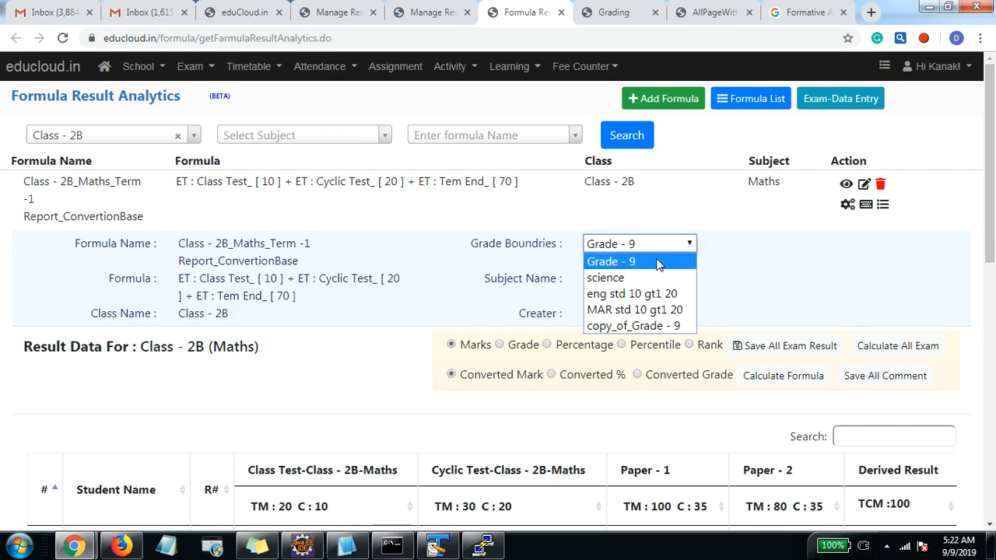
{"action": "left_click", "coordinate": [644, 327]}
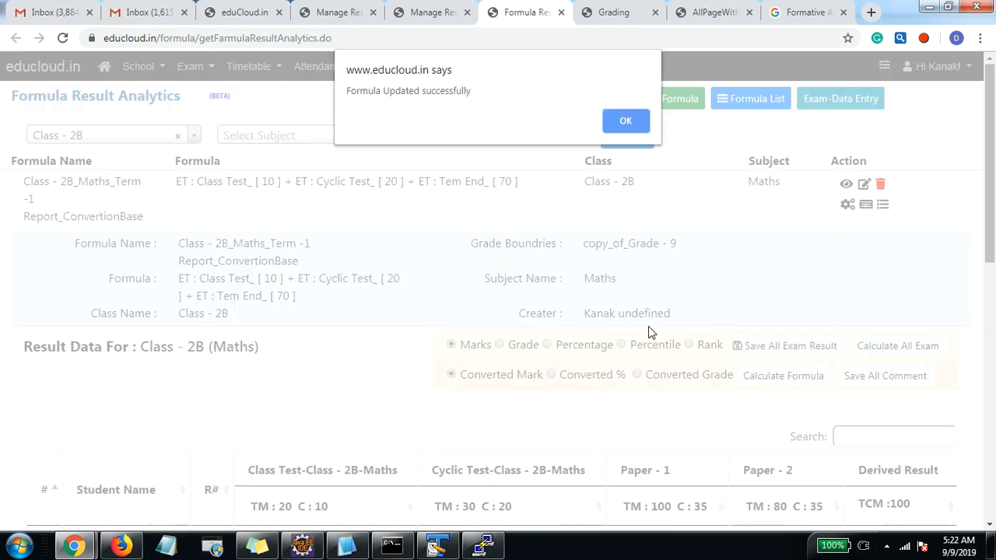
{"action": "left_click", "coordinate": [629, 117]}
Step: Recalculate the Class - 2B Maths formula and display the derived results as Converted Grade
{"action": "scroll", "coordinate": [657, 266], "scroll_direction": "down", "scroll_amount": 3}
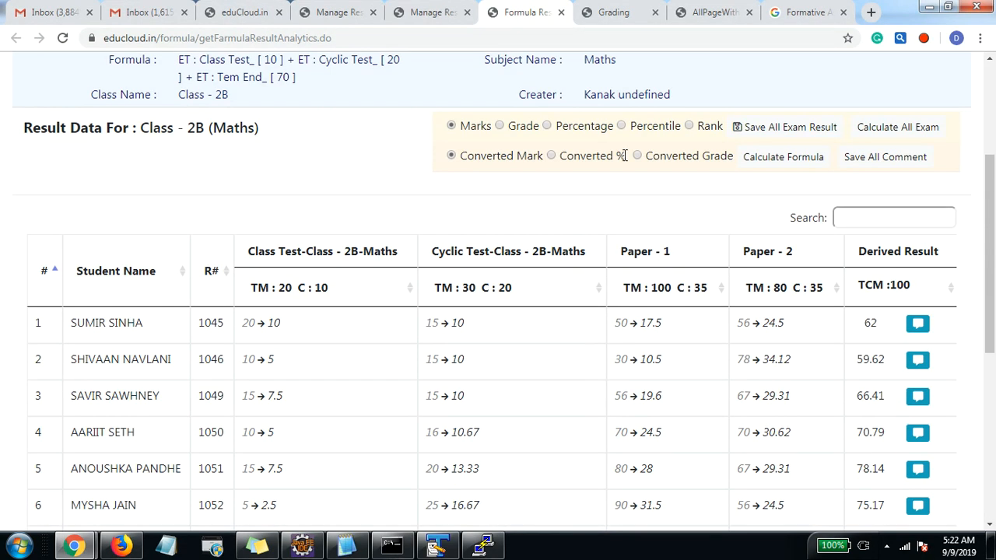
{"action": "left_click", "coordinate": [782, 159]}
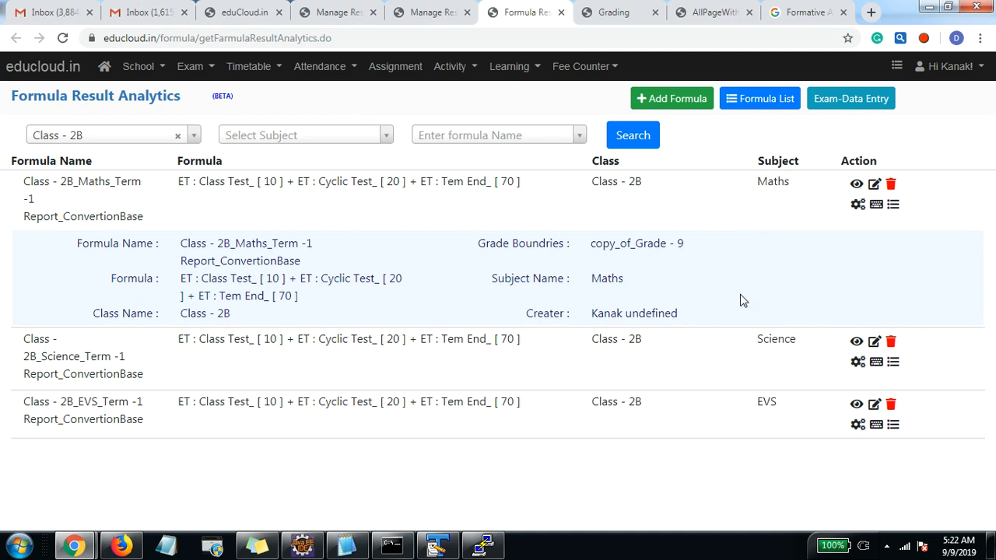
{"action": "scroll", "coordinate": [741, 296], "scroll_direction": "down", "scroll_amount": 1}
{"action": "scroll", "coordinate": [741, 303], "scroll_direction": "down", "scroll_amount": 3}
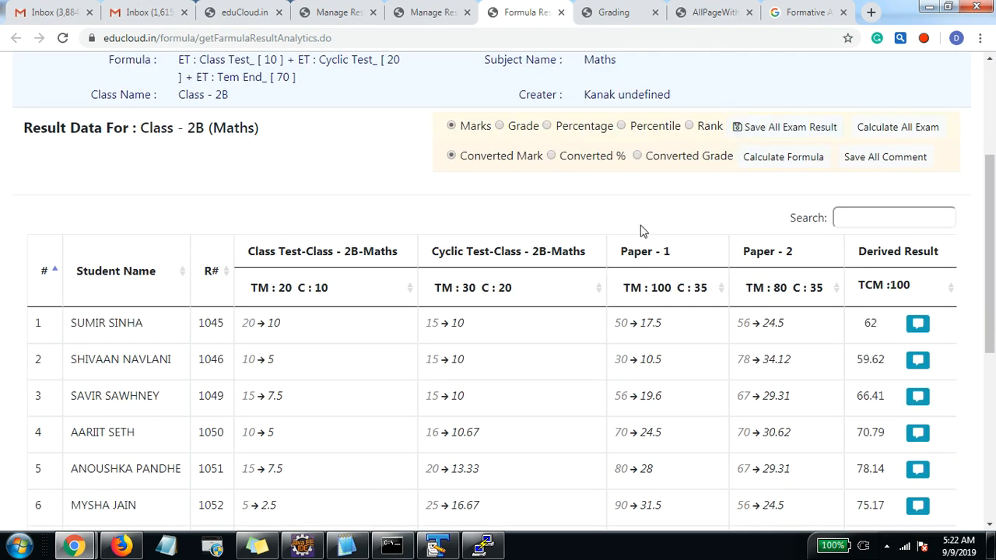
{"action": "left_click", "coordinate": [639, 156]}
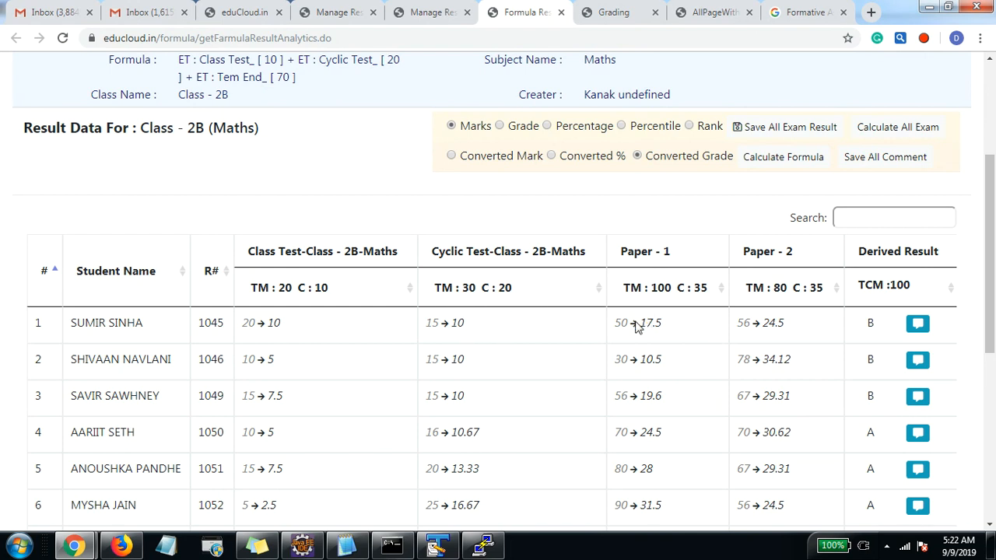
Step: Add a comment for the student in row 1 saying the student "is going Good", correcting the misspelled word to "going"
{"action": "left_click", "coordinate": [920, 328]}
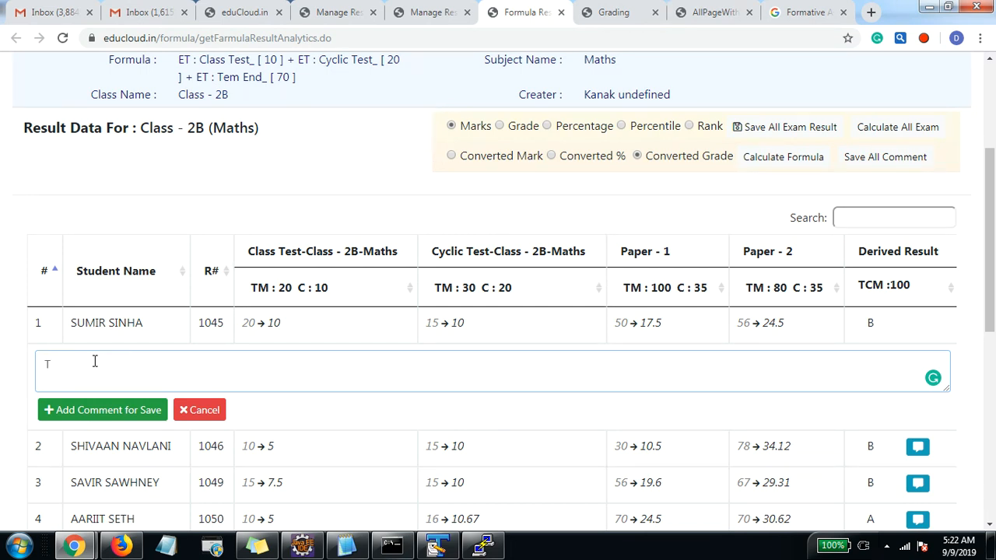
{"action": "type", "text": "mit is goding Good"}
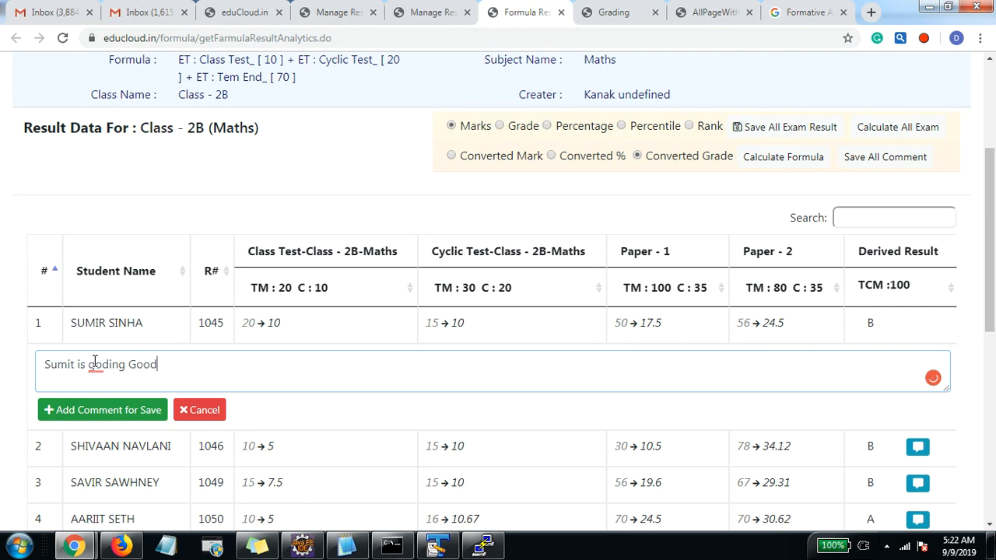
{"action": "right_click", "coordinate": [94, 362]}
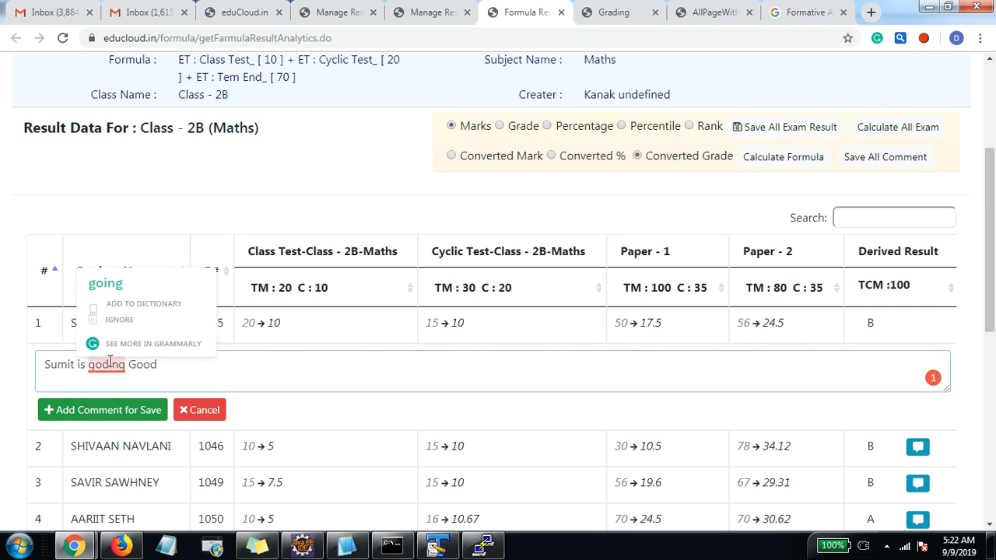
{"action": "left_click", "coordinate": [109, 283]}
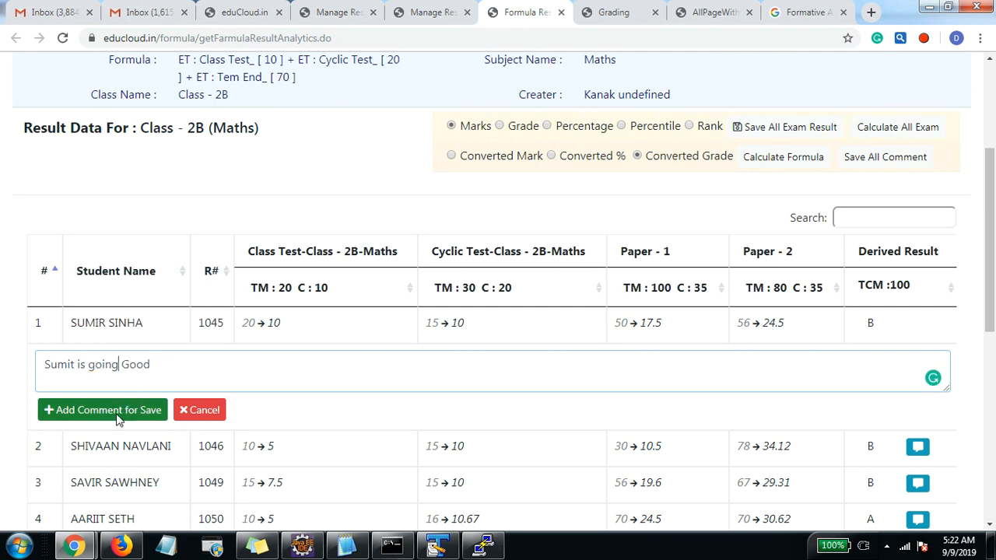
{"action": "left_click", "coordinate": [118, 419]}
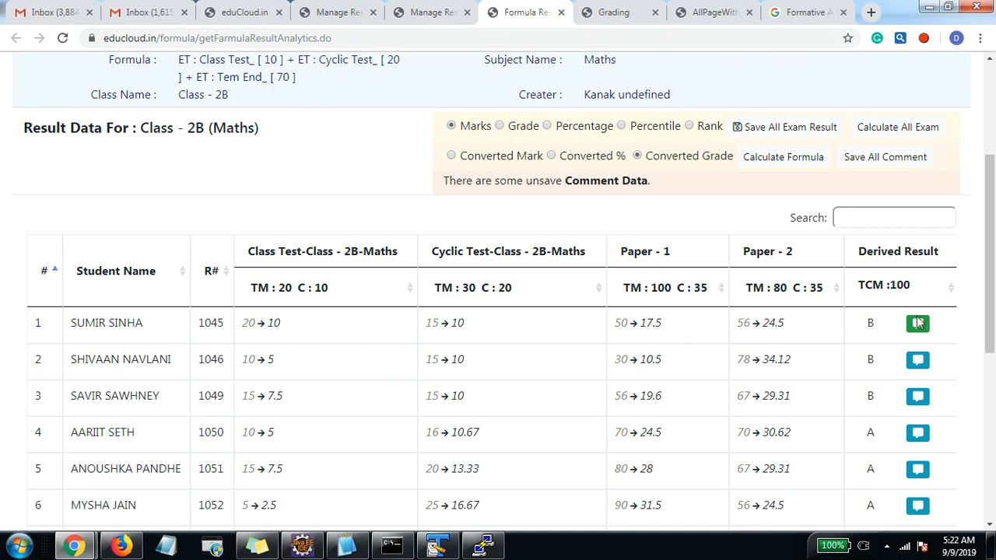
Step: Reopen the row 1 comment and add the comment "Good perfomance" for the student in row 2
{"action": "left_click", "coordinate": [917, 323]}
{"action": "left_click", "coordinate": [910, 448]}
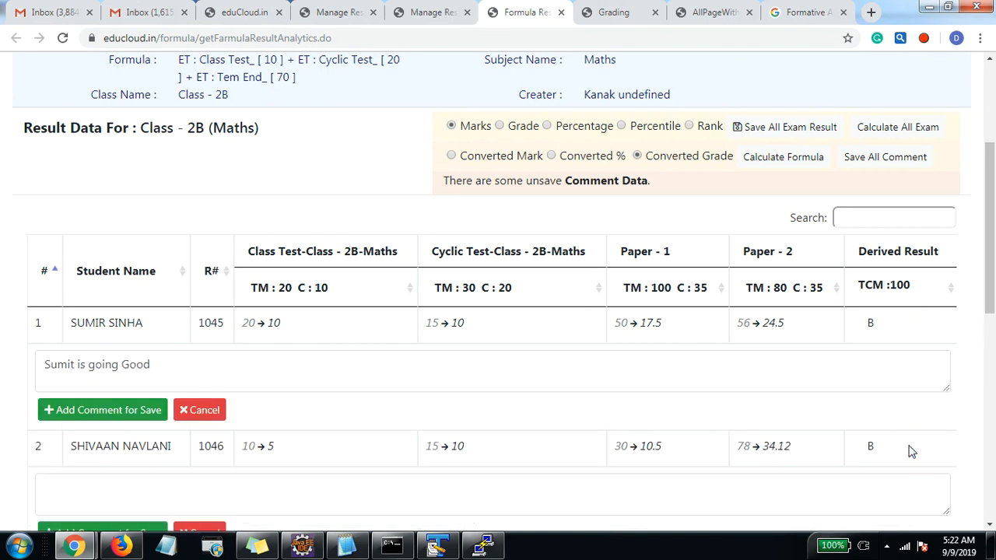
{"action": "left_click", "coordinate": [120, 482]}
{"action": "scroll", "coordinate": [124, 477], "scroll_direction": "down", "scroll_amount": 2}
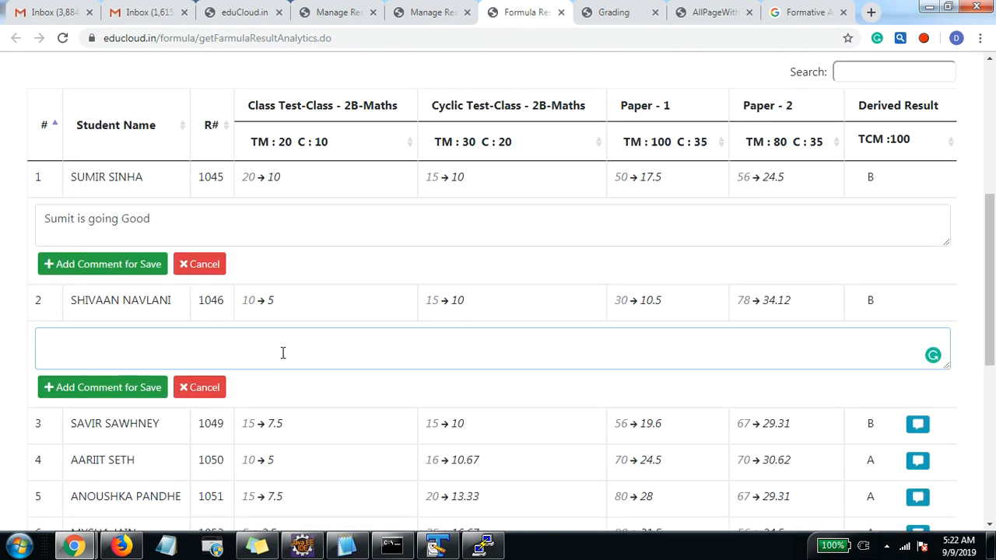
{"action": "type", "text": "Good perfomance"}
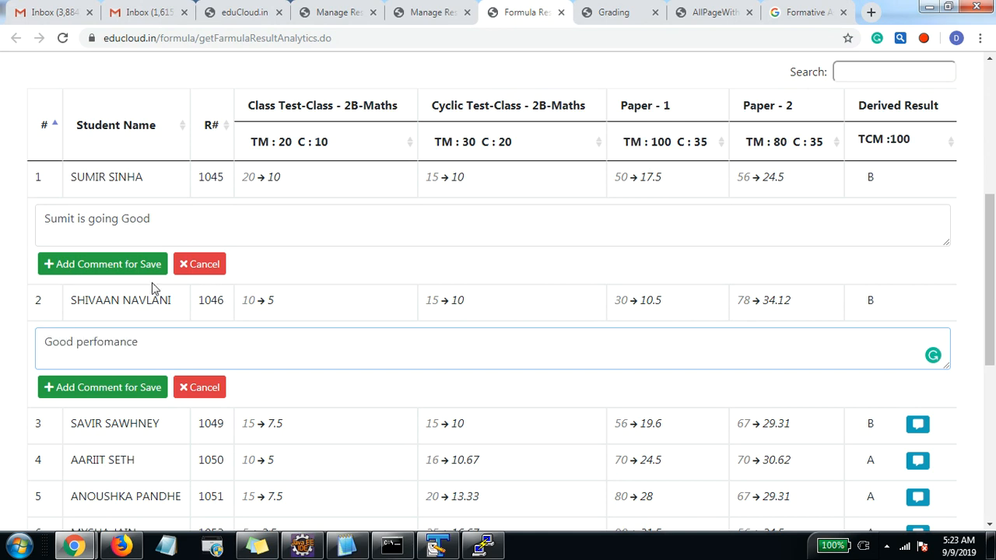
{"action": "left_click", "coordinate": [115, 389]}
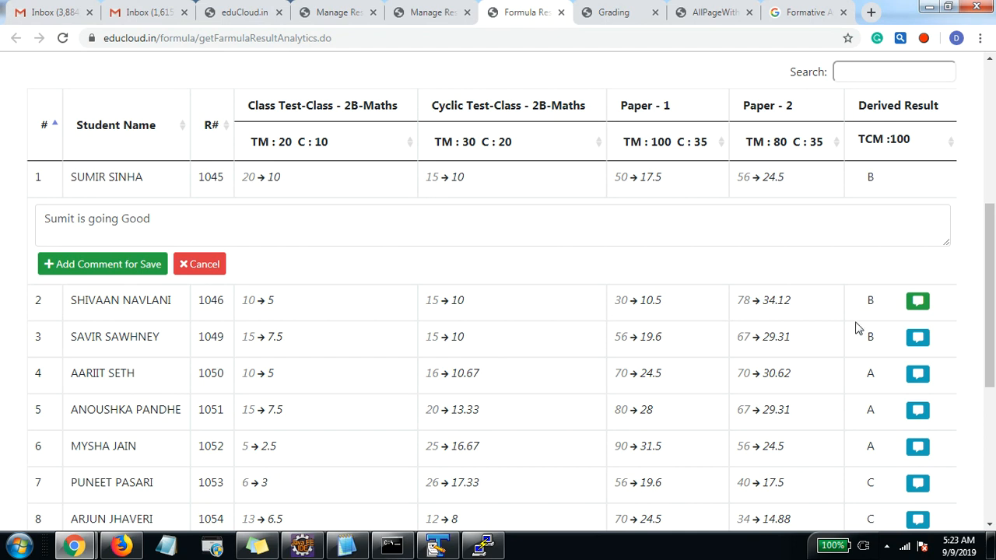
Step: Reopen the row 2 comment and review both students' comments alongside the result controls
{"action": "left_click", "coordinate": [919, 305]}
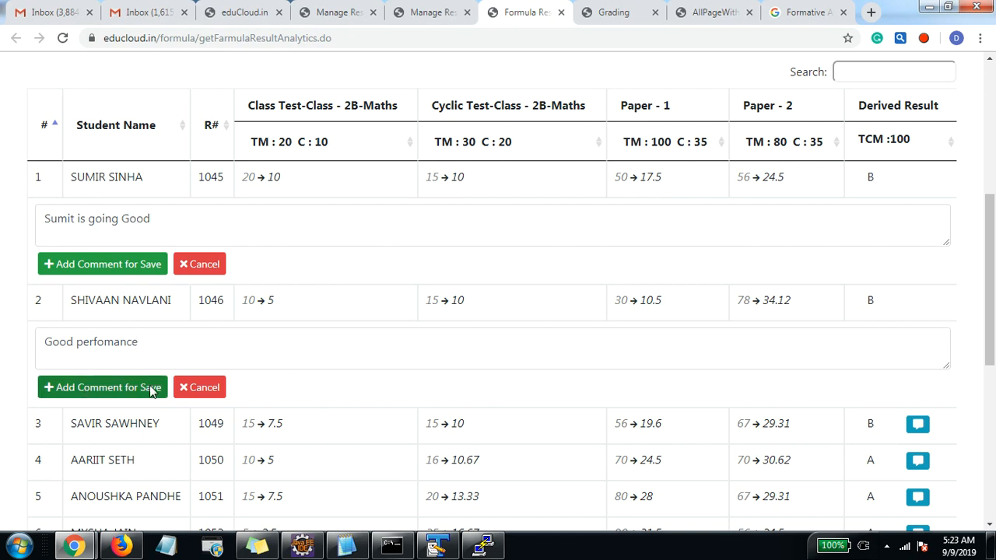
{"action": "scroll", "coordinate": [383, 410], "scroll_direction": "up", "scroll_amount": 2}
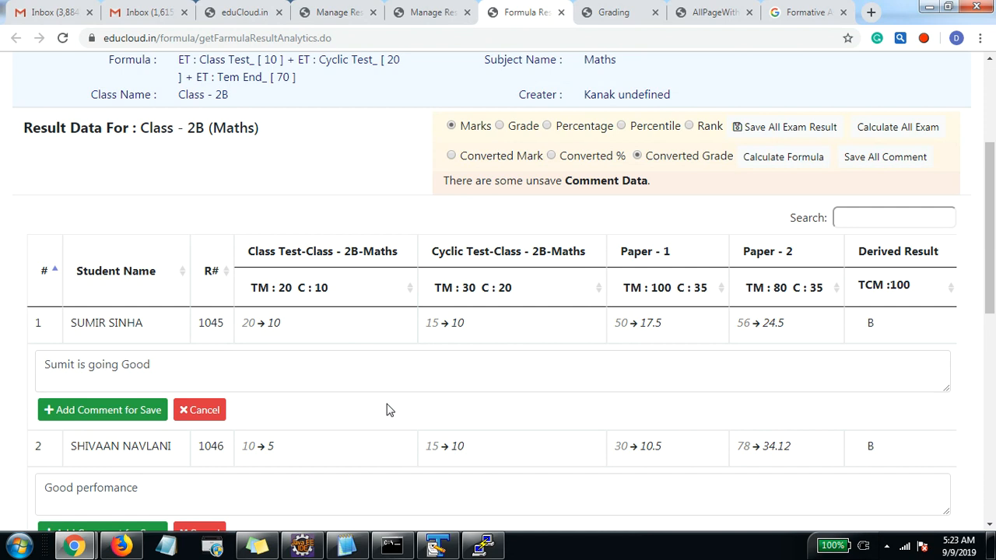
{"action": "scroll", "coordinate": [389, 410], "scroll_direction": "down", "scroll_amount": 1}
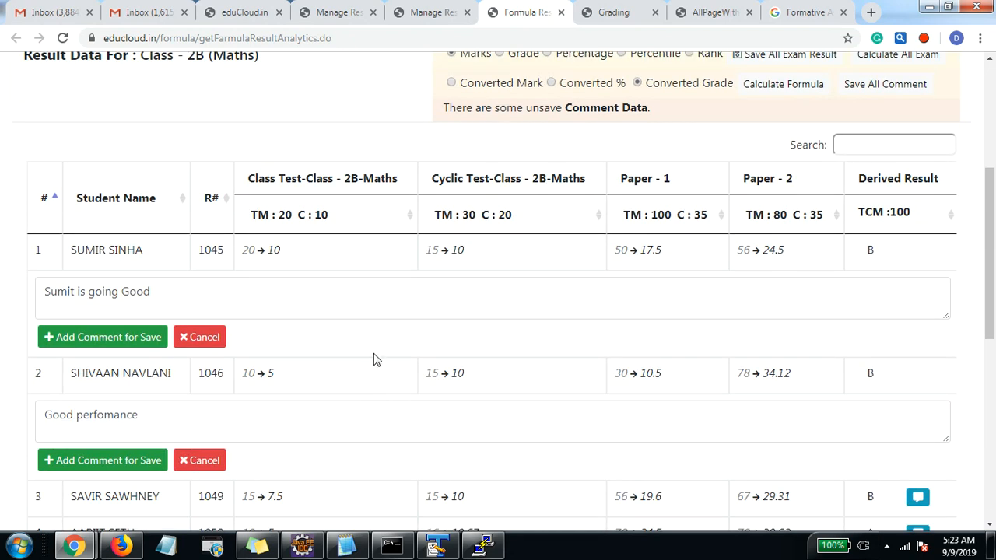
{"action": "scroll", "coordinate": [373, 359], "scroll_direction": "up", "scroll_amount": 3}
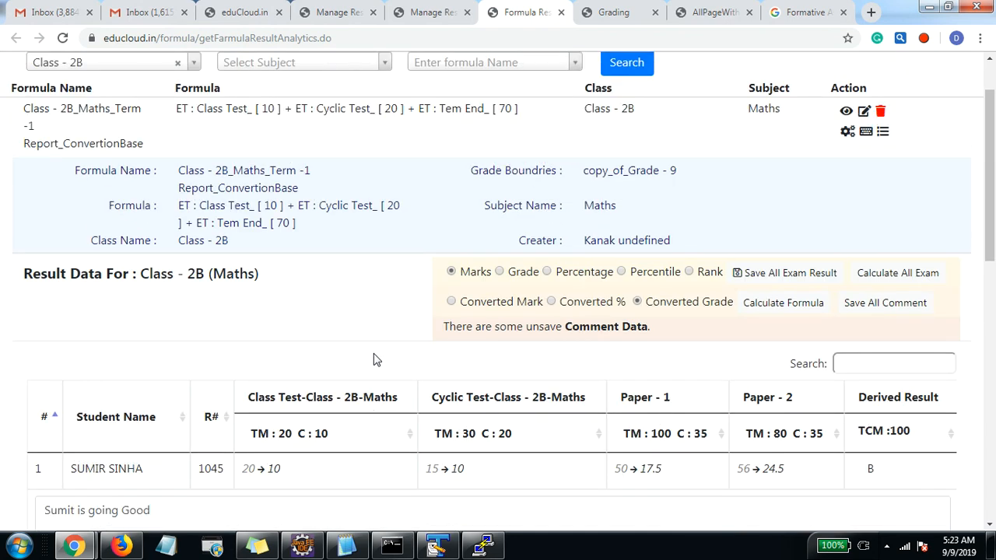
Step: Open Report Studio and start generating a report from the classwise Conciliated Subject Report template
{"action": "left_click", "coordinate": [426, 12]}
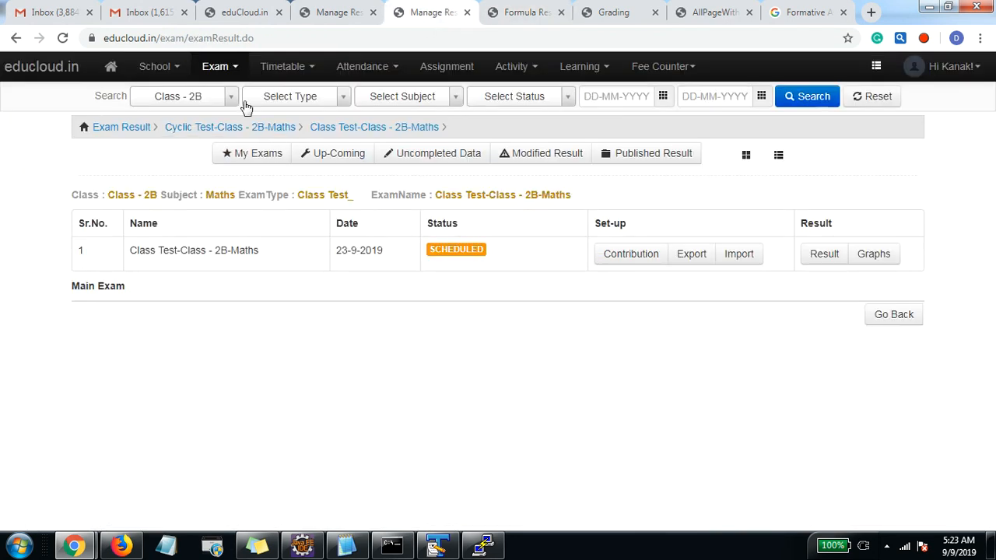
{"action": "left_click", "coordinate": [215, 67]}
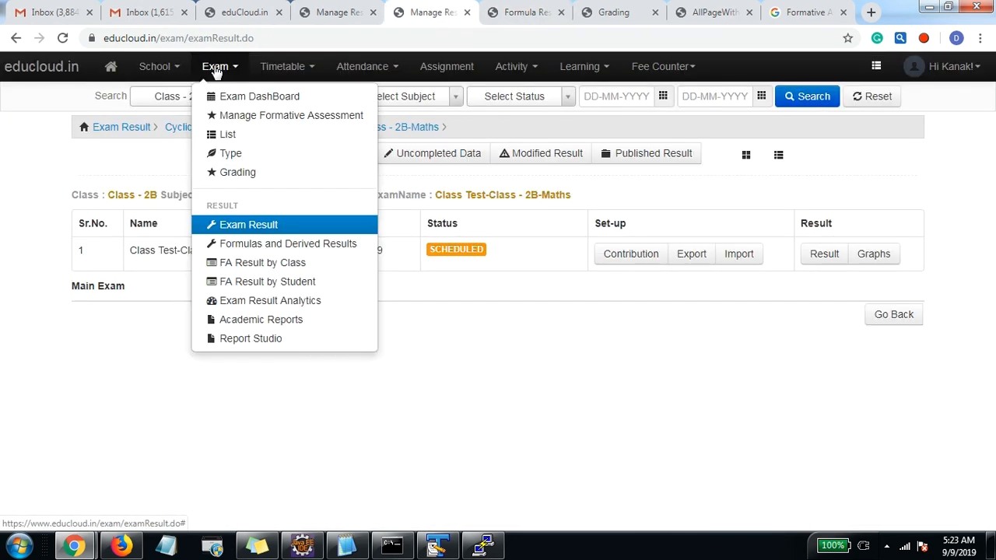
{"action": "left_click", "coordinate": [259, 339]}
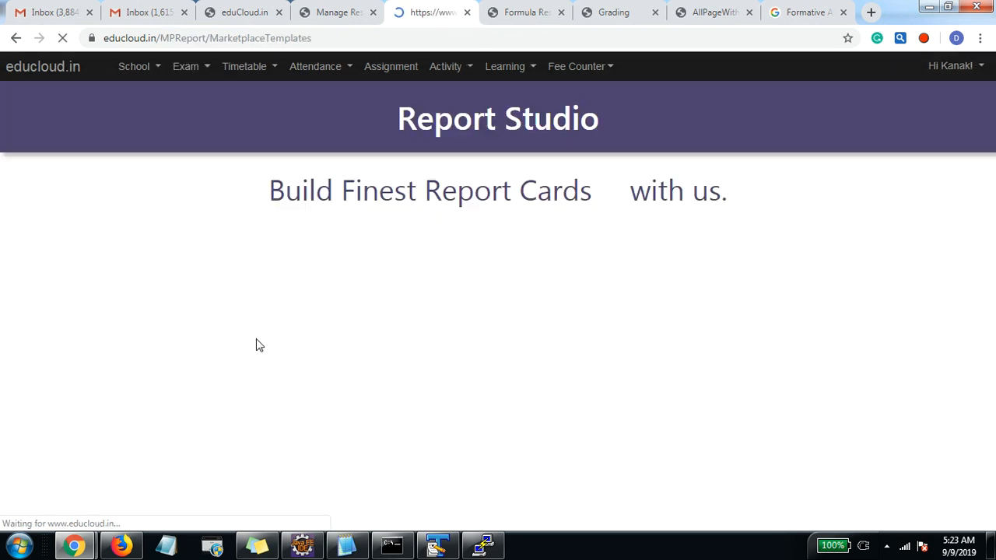
{"action": "scroll", "coordinate": [526, 249], "scroll_direction": "down", "scroll_amount": 6}
{"action": "scroll", "coordinate": [526, 253], "scroll_direction": "down", "scroll_amount": 8}
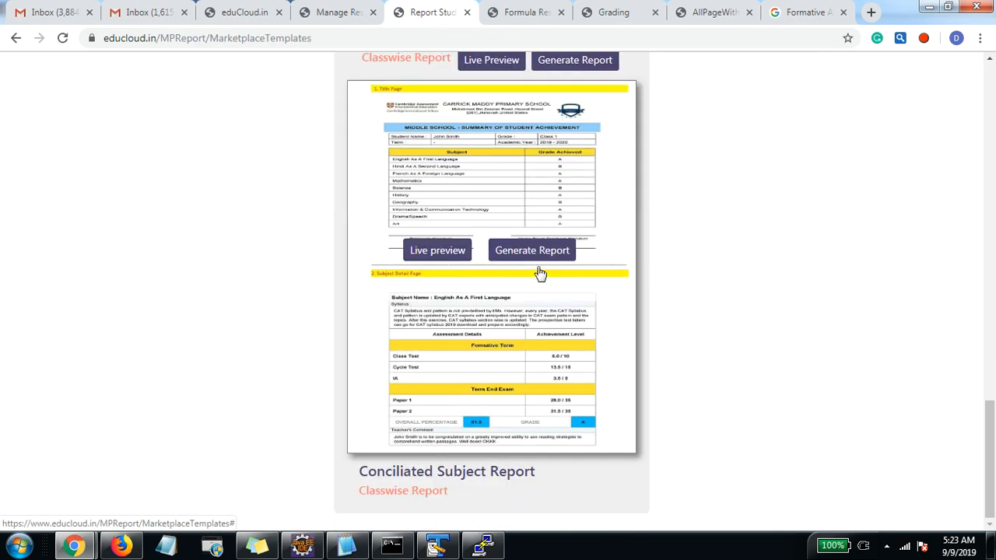
{"action": "scroll", "coordinate": [579, 252], "scroll_direction": "up", "scroll_amount": 1}
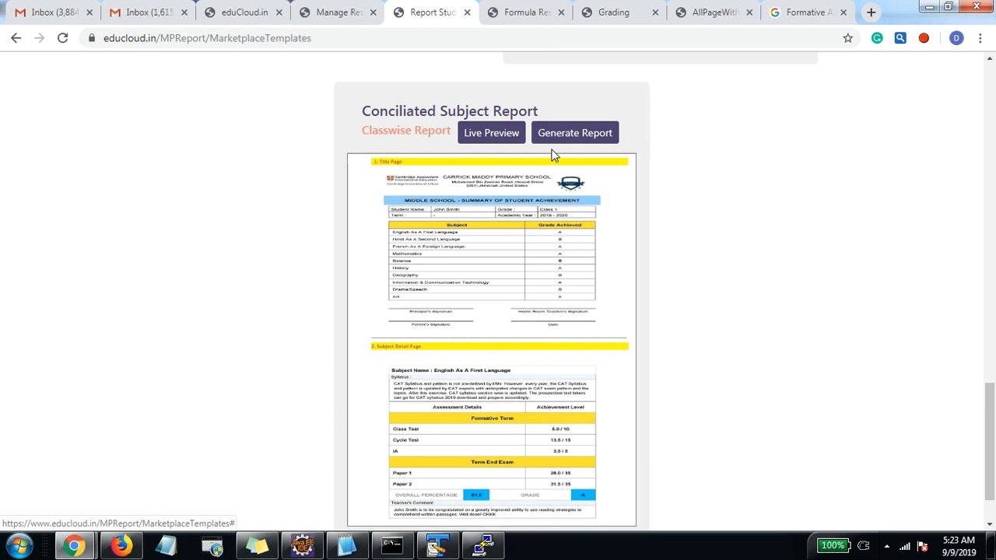
{"action": "left_click", "coordinate": [575, 135]}
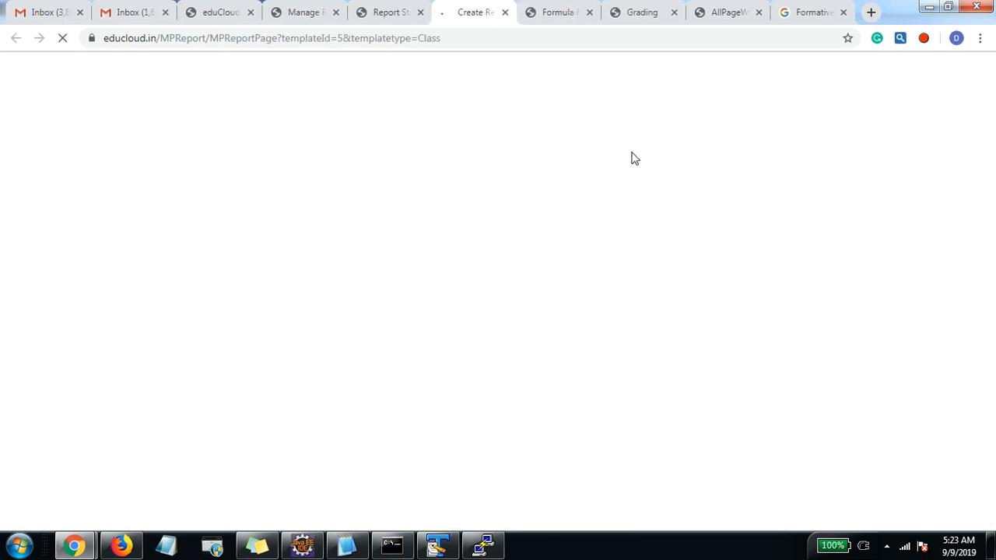
Step: Review the Class - 2B Maths formula results and the formulas of the other subjects, and return to the report creation page
{"action": "left_click", "coordinate": [550, 15]}
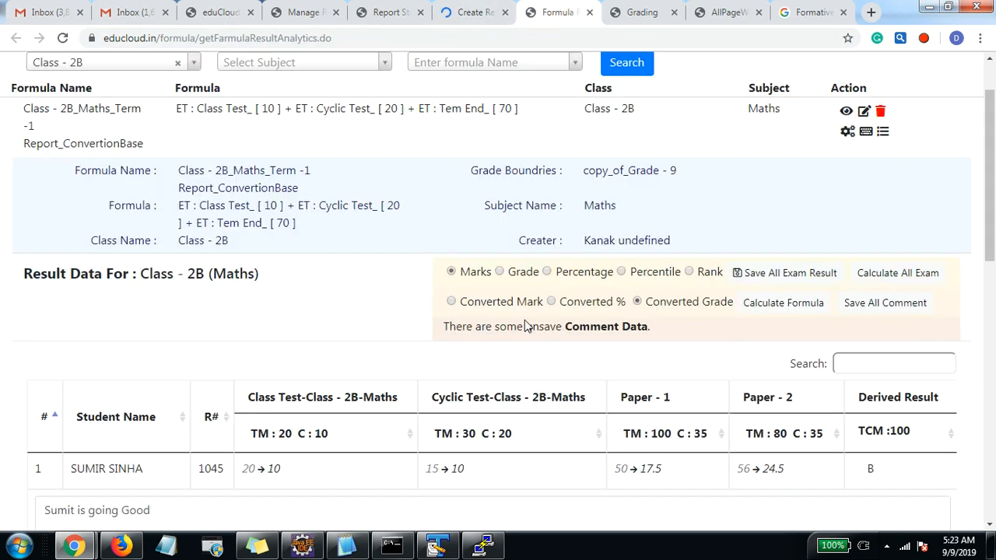
{"action": "scroll", "coordinate": [500, 334], "scroll_direction": "up", "scroll_amount": 1}
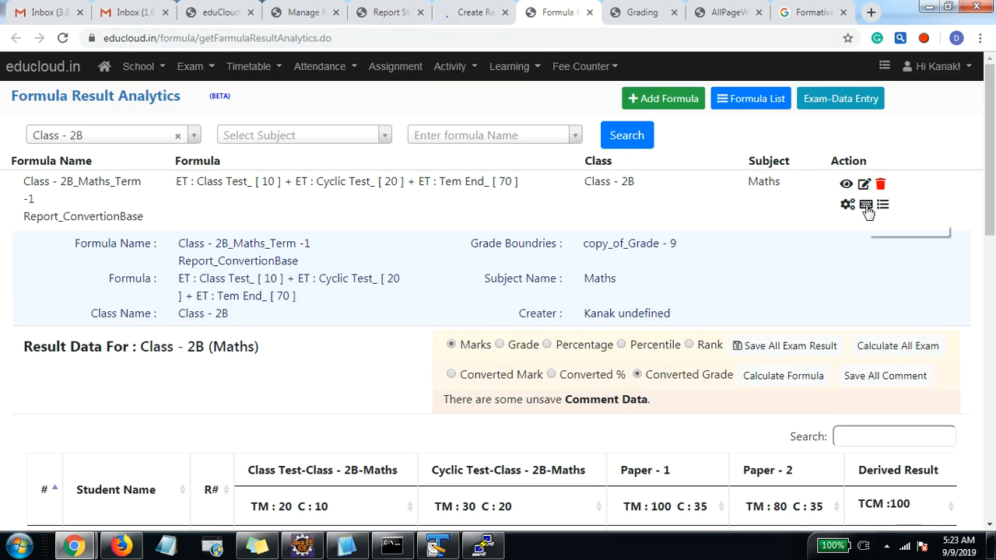
{"action": "scroll", "coordinate": [693, 232], "scroll_direction": "down", "scroll_amount": 10}
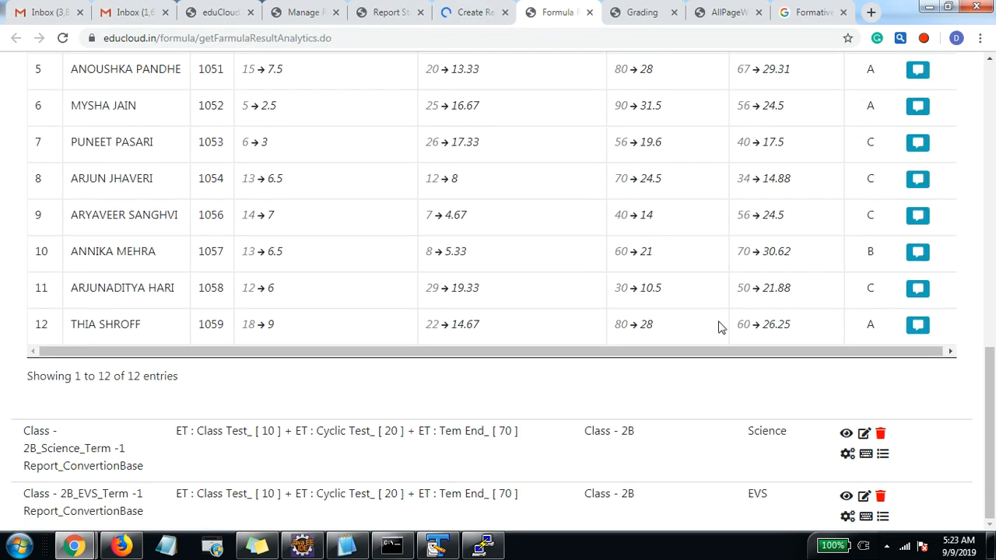
{"action": "left_click", "coordinate": [471, 12]}
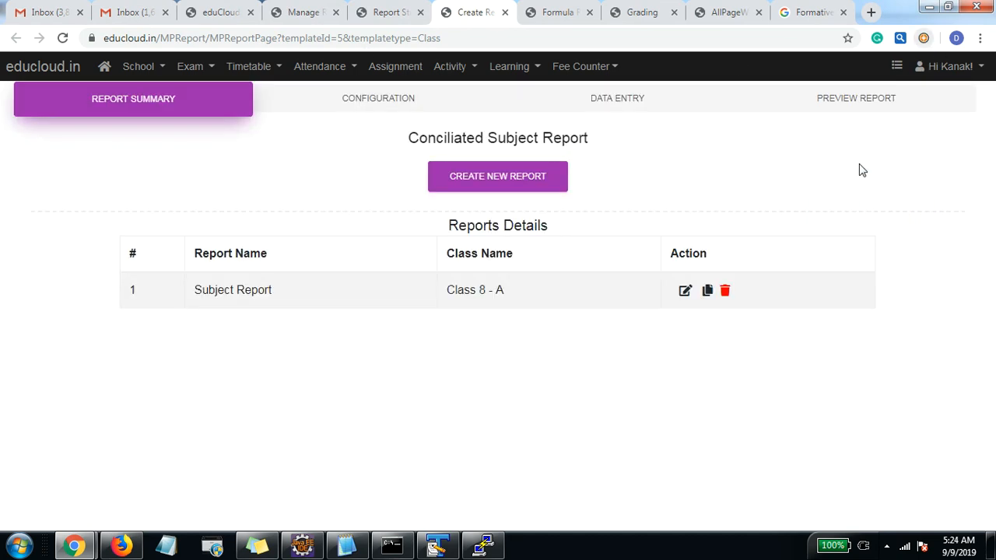
Step: Create a new Conciliated Subject Report for Class - 2B
{"action": "left_click", "coordinate": [486, 178]}
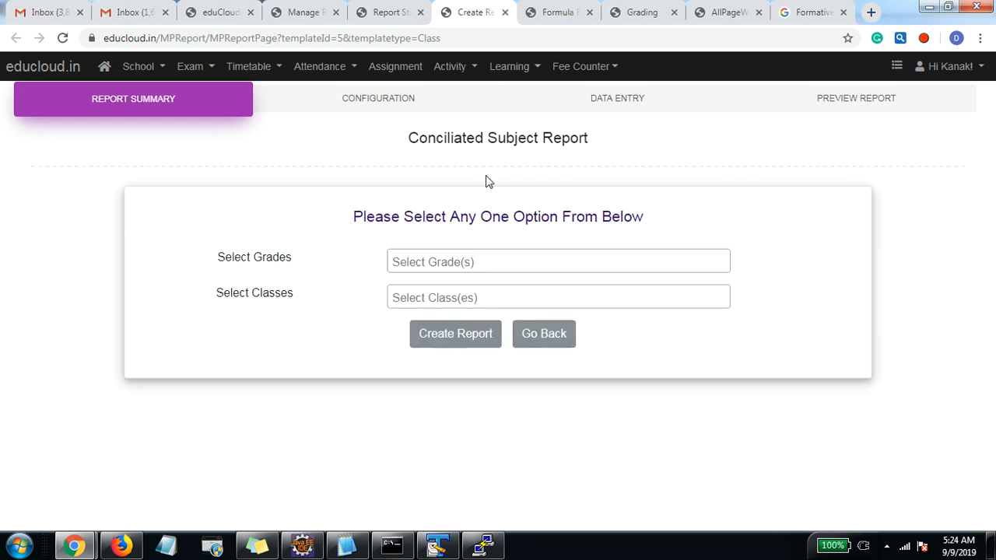
{"action": "left_click", "coordinate": [447, 292]}
{"action": "type", "text": "clas"}
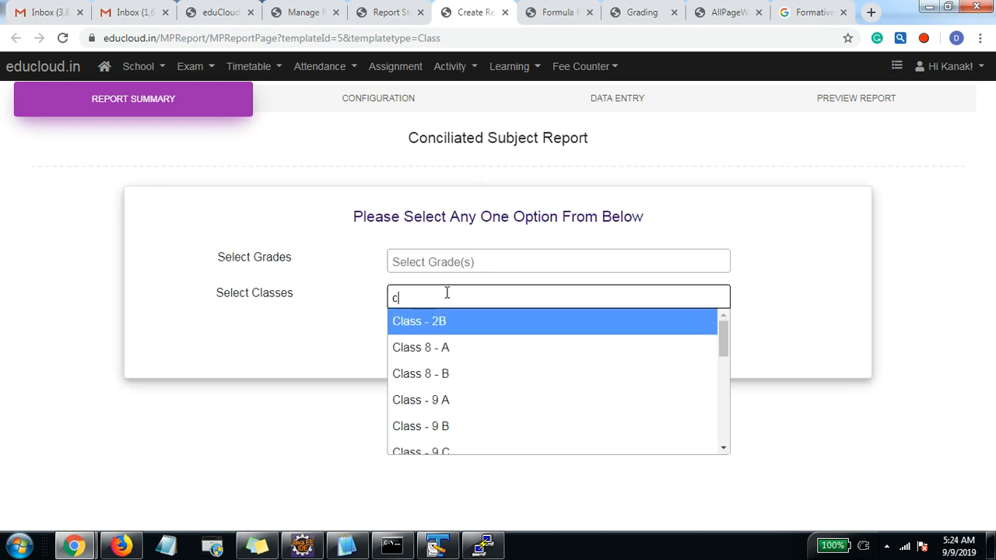
{"action": "left_click", "coordinate": [429, 322]}
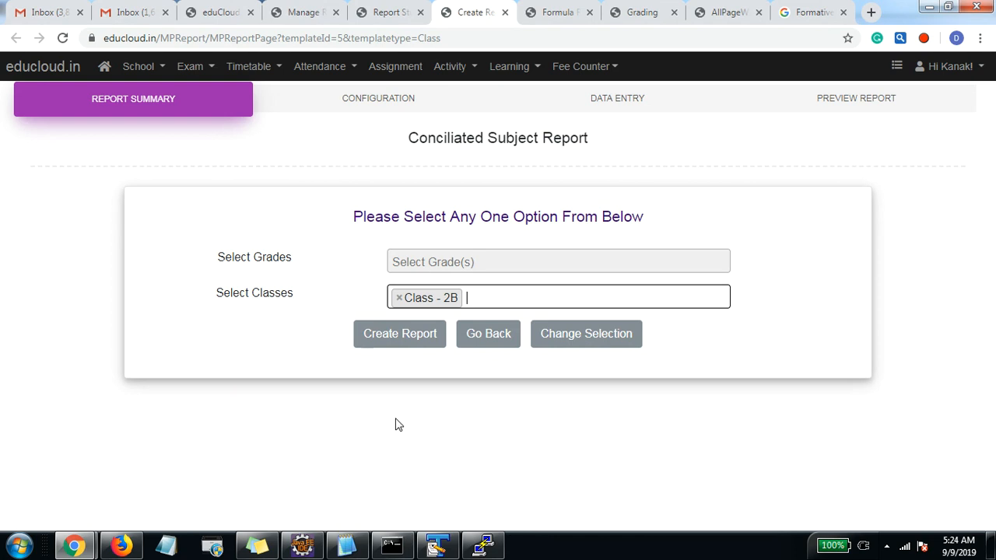
{"action": "left_click", "coordinate": [405, 337]}
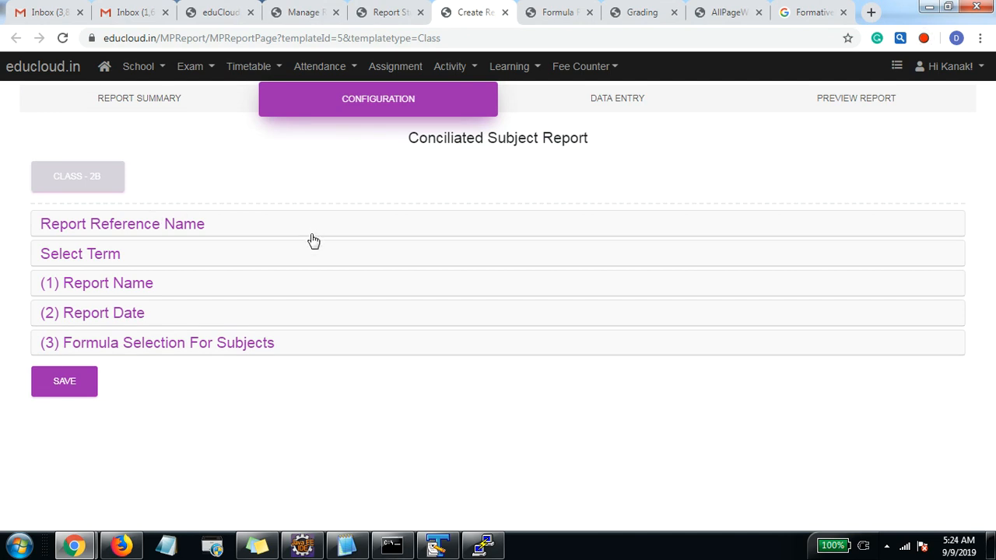
Step: Set the report reference name to "Test Create for Demo"
{"action": "left_click", "coordinate": [90, 224]}
{"action": "left_click", "coordinate": [174, 255]}
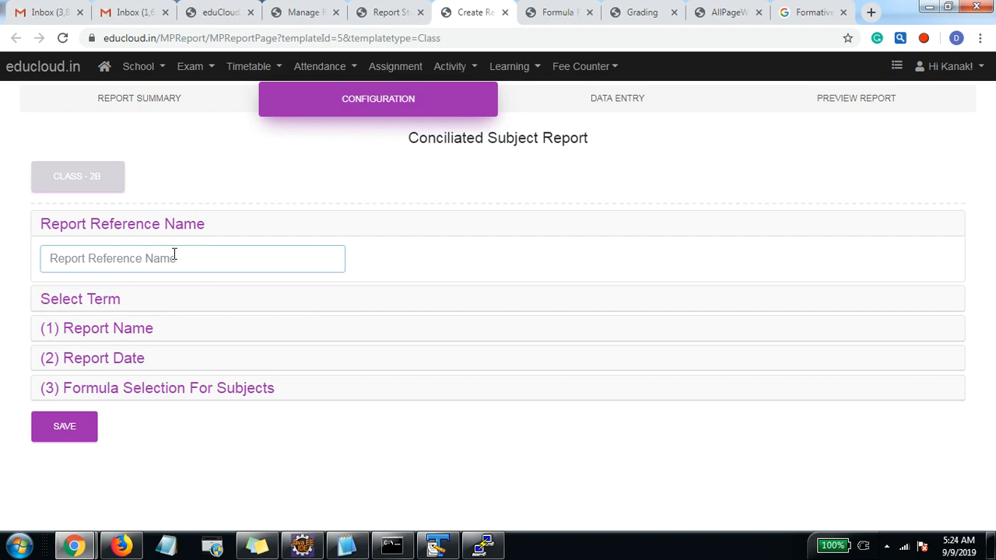
{"action": "type", "text": "Dhav"}
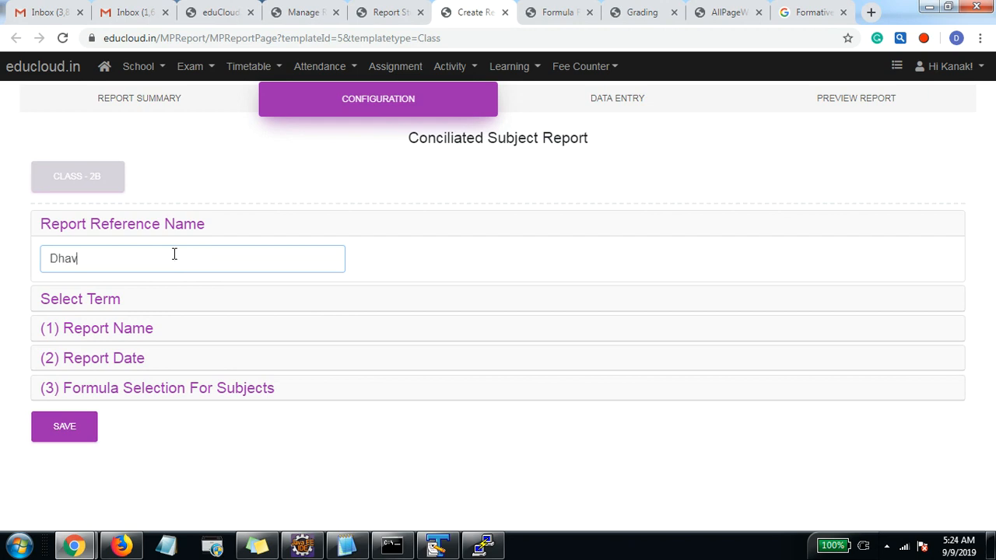
{"action": "key", "text": "BackSpace"}
{"action": "key", "text": "BackSpace"}
{"action": "key", "text": "BackSpace"}
{"action": "type", "text": "Test Cre"}
{"action": "key", "text": "BackSpace"}
{"action": "type", "text": "reate for Demo"}
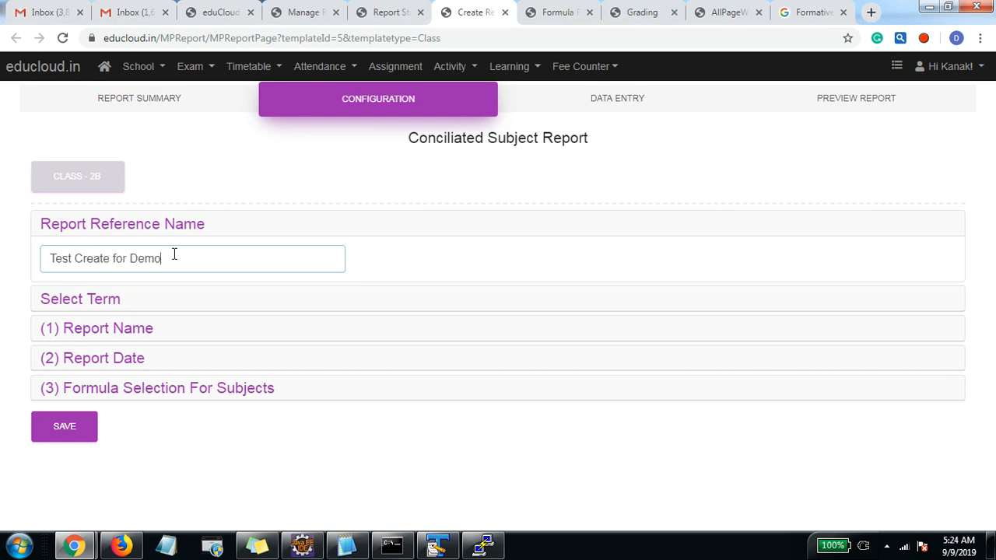
Step: Check the available terms without choosing one and set the report name to "Term - 1 Report Card"
{"action": "left_click", "coordinate": [104, 305]}
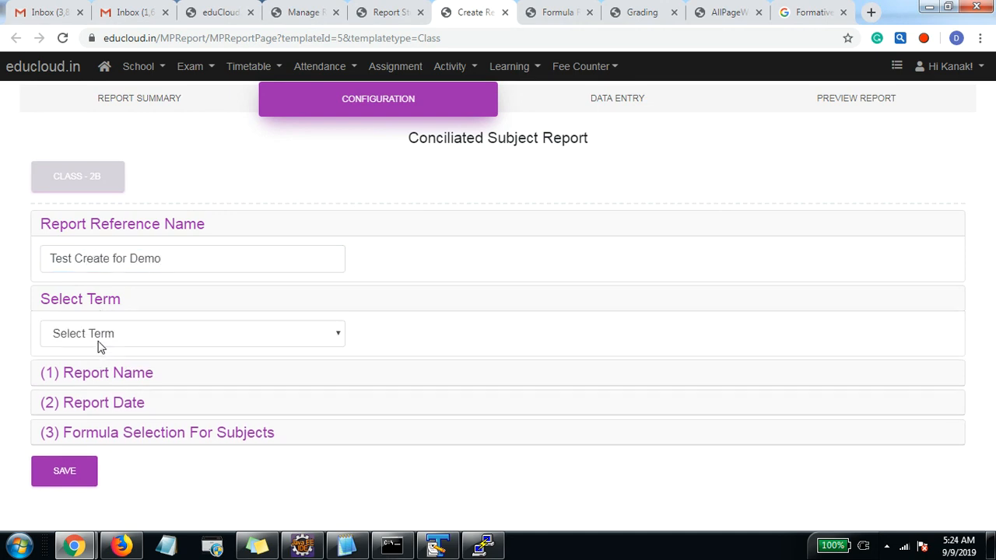
{"action": "left_click", "coordinate": [103, 335]}
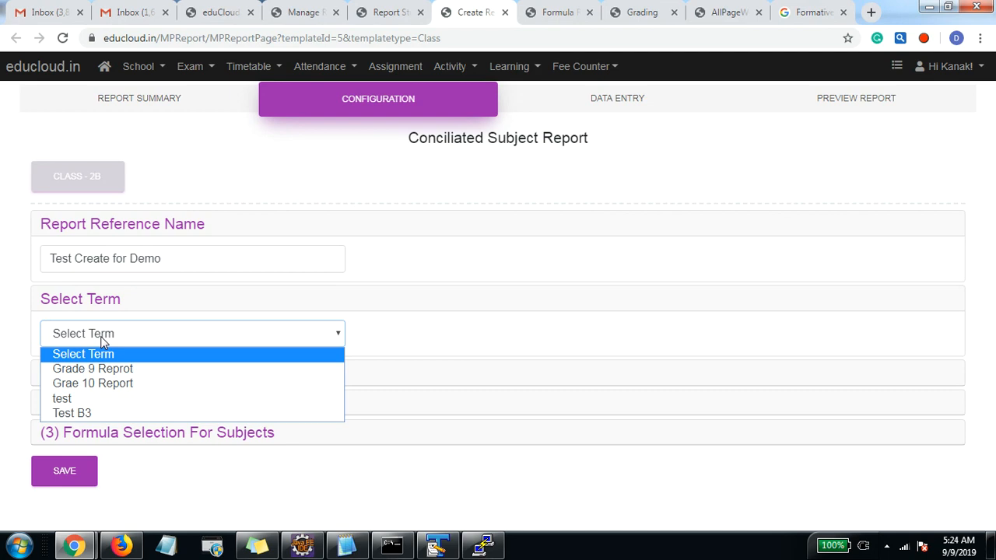
{"action": "left_click", "coordinate": [102, 340]}
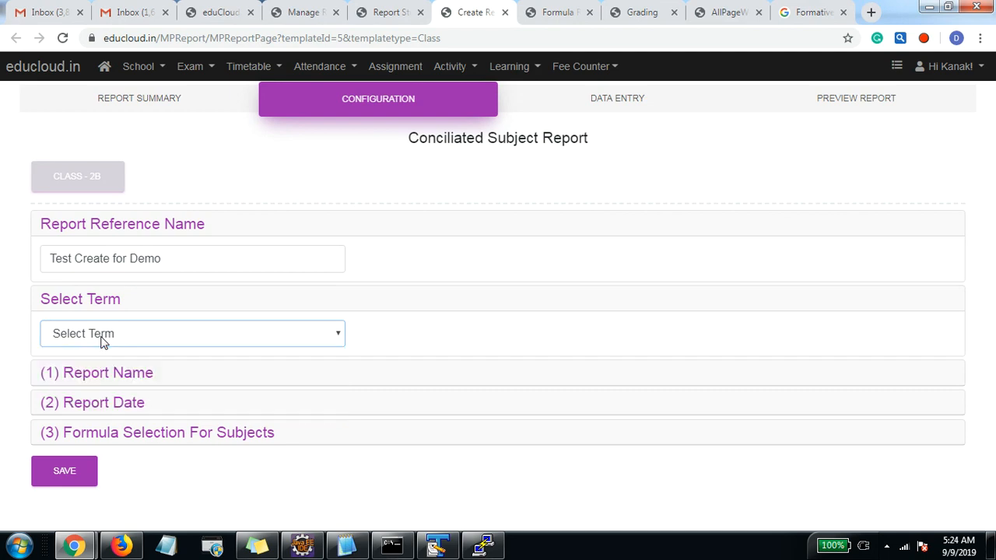
{"action": "left_click", "coordinate": [122, 373]}
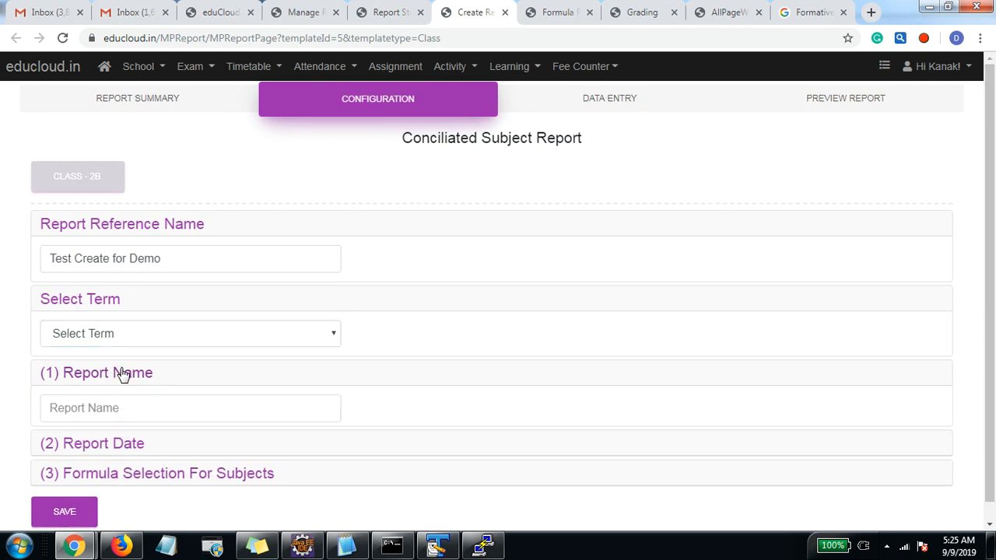
{"action": "left_click", "coordinate": [116, 386]}
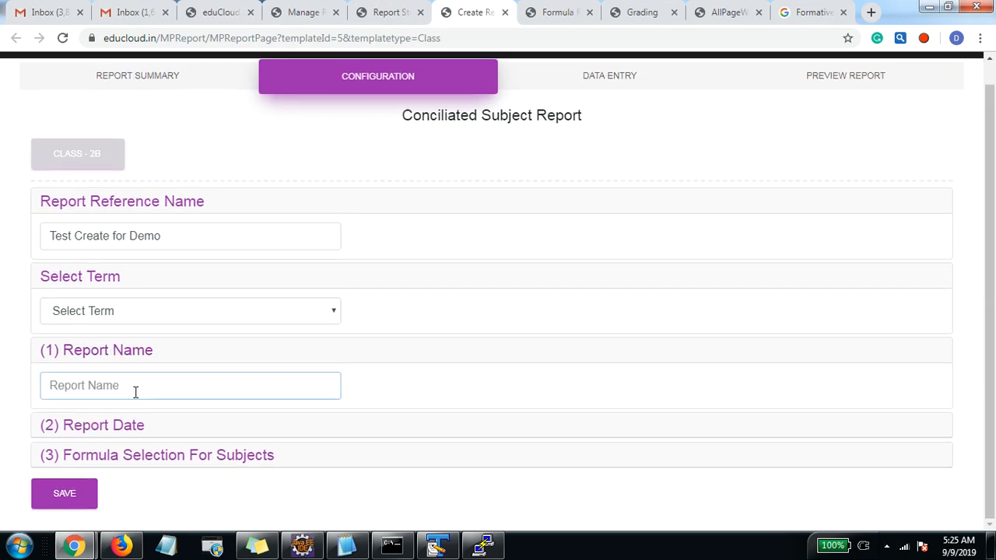
{"action": "type", "text": "Term - 1 Report Card"}
Step: Add the formula Class - 2B_Maths_Term -1 Report_ConvertionBase to the report with the date left blank, and save the configuration
{"action": "left_click", "coordinate": [120, 435]}
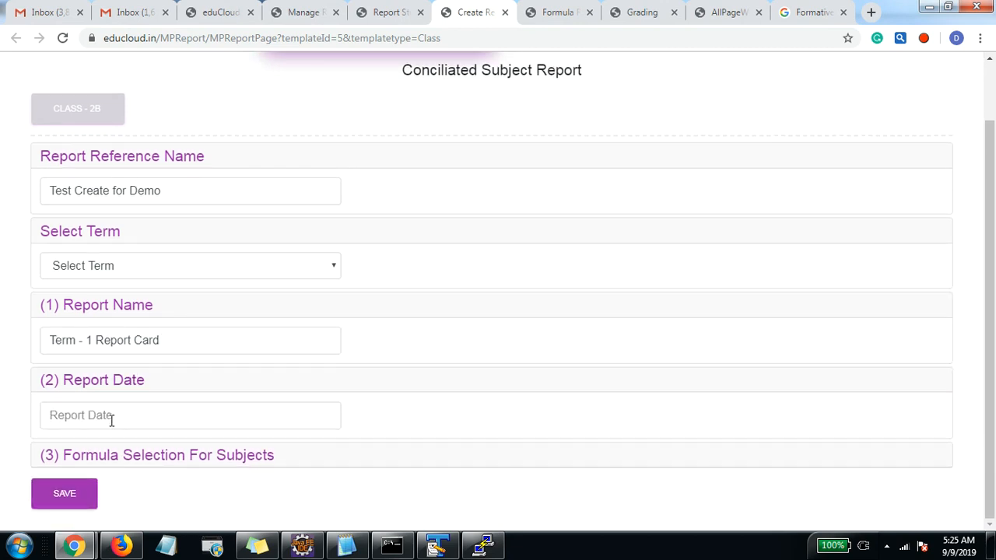
{"action": "left_click", "coordinate": [113, 459]}
{"action": "left_click", "coordinate": [164, 450]}
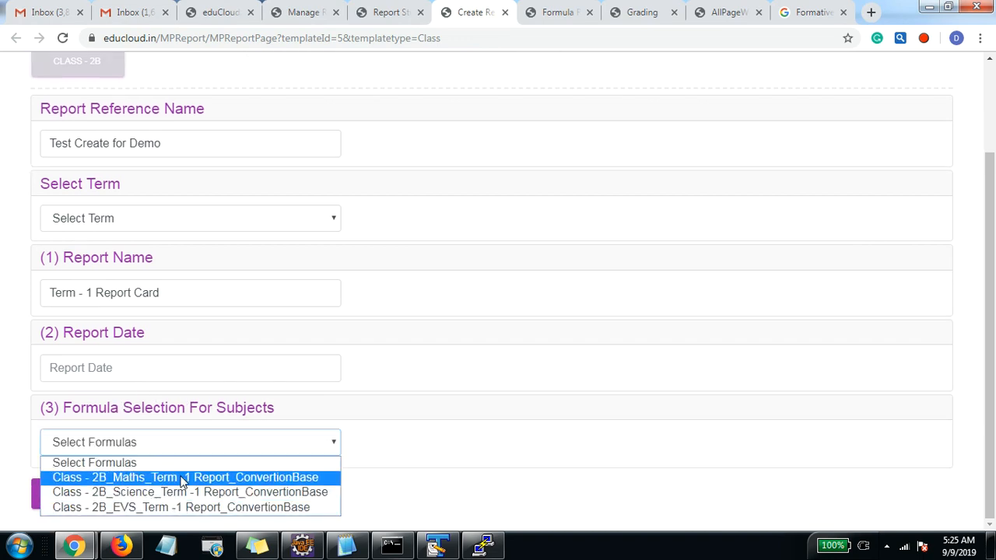
{"action": "left_click", "coordinate": [183, 477]}
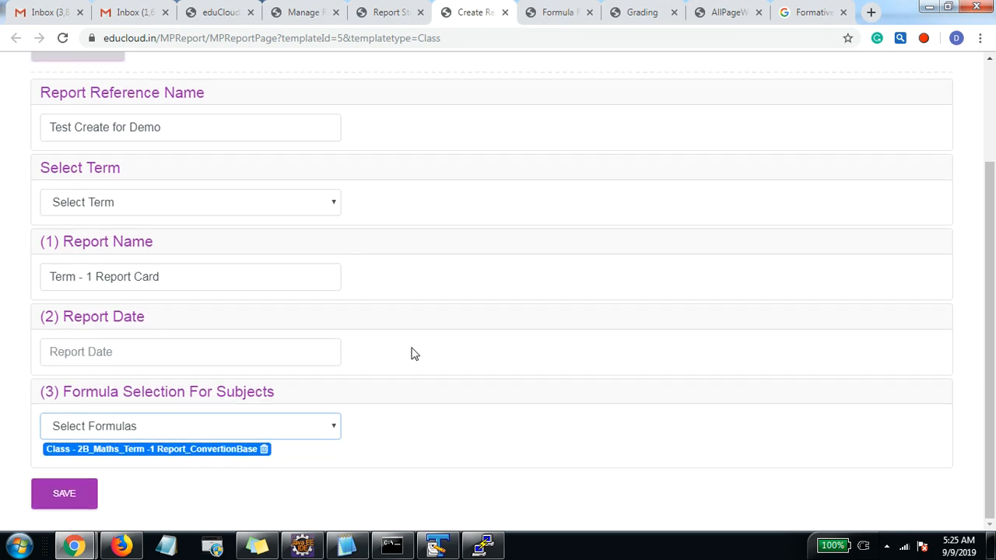
{"action": "left_click", "coordinate": [226, 426]}
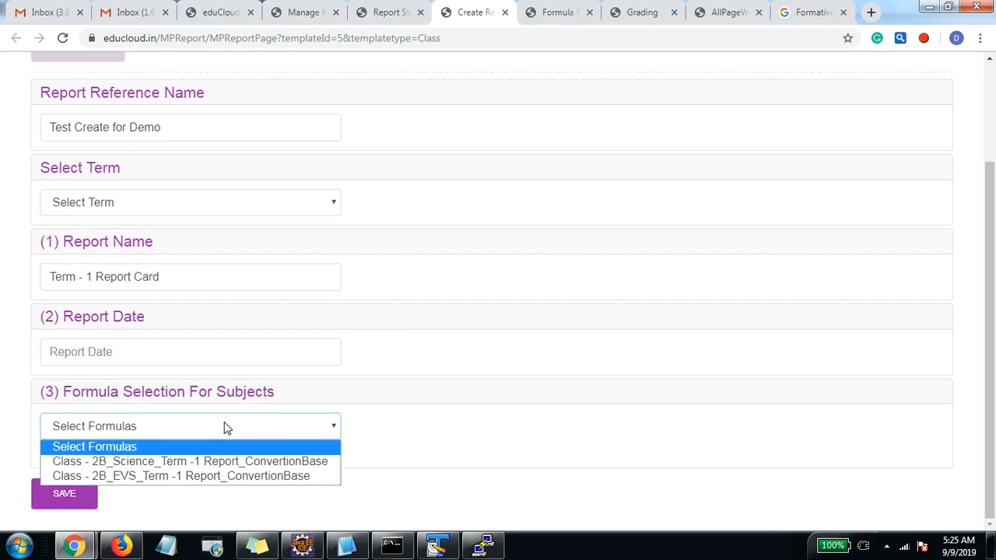
{"action": "left_click", "coordinate": [596, 344]}
{"action": "left_click", "coordinate": [66, 494]}
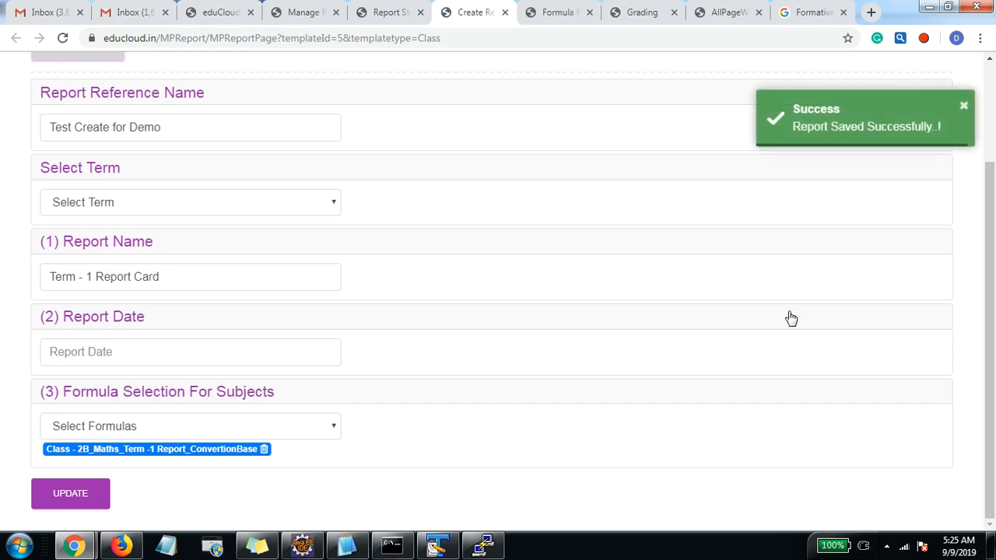
Step: Check the data entry stage of the saved report and open the preview list of Class - 2B students
{"action": "scroll", "coordinate": [458, 369], "scroll_direction": "up", "scroll_amount": 2}
{"action": "scroll", "coordinate": [458, 368], "scroll_direction": "down", "scroll_amount": 2}
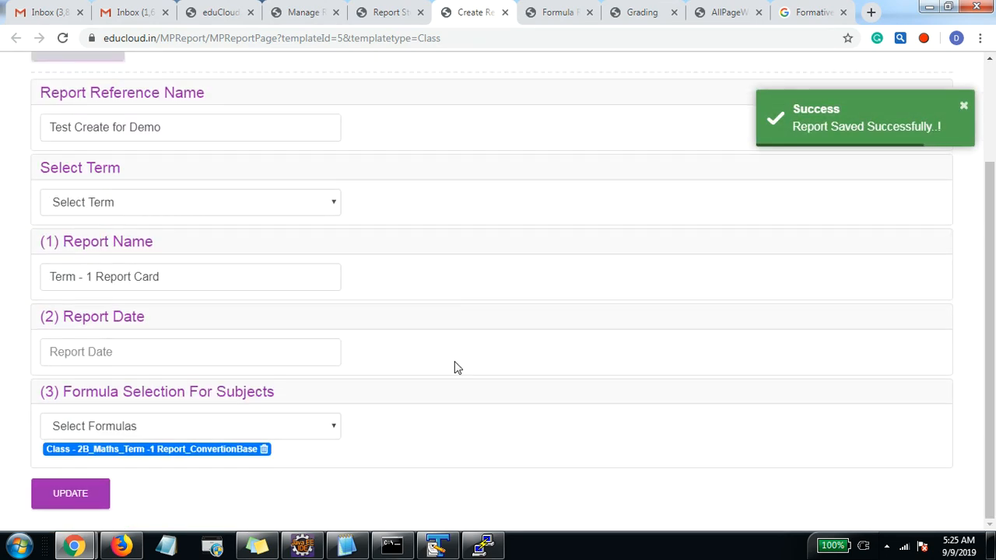
{"action": "scroll", "coordinate": [197, 441], "scroll_direction": "up", "scroll_amount": 2}
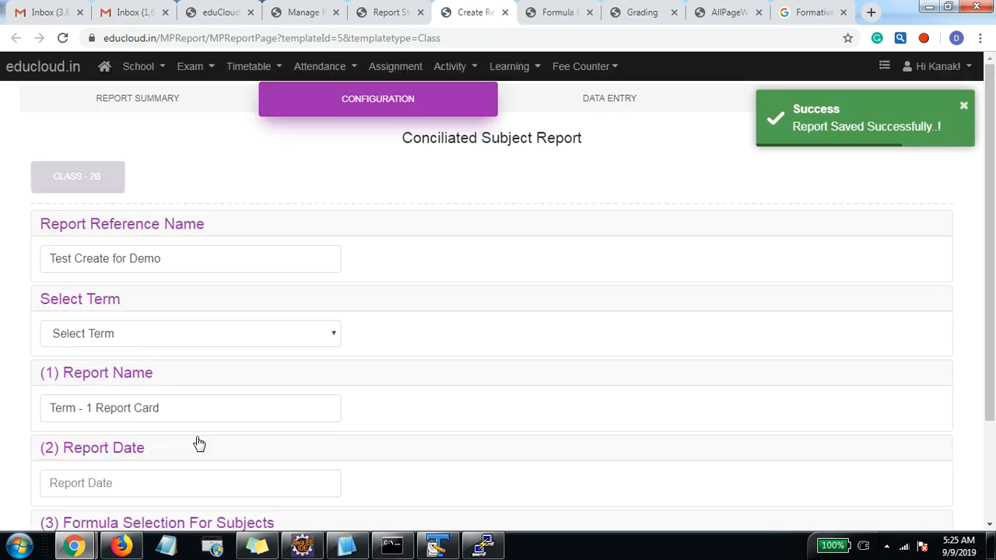
{"action": "left_click", "coordinate": [614, 99]}
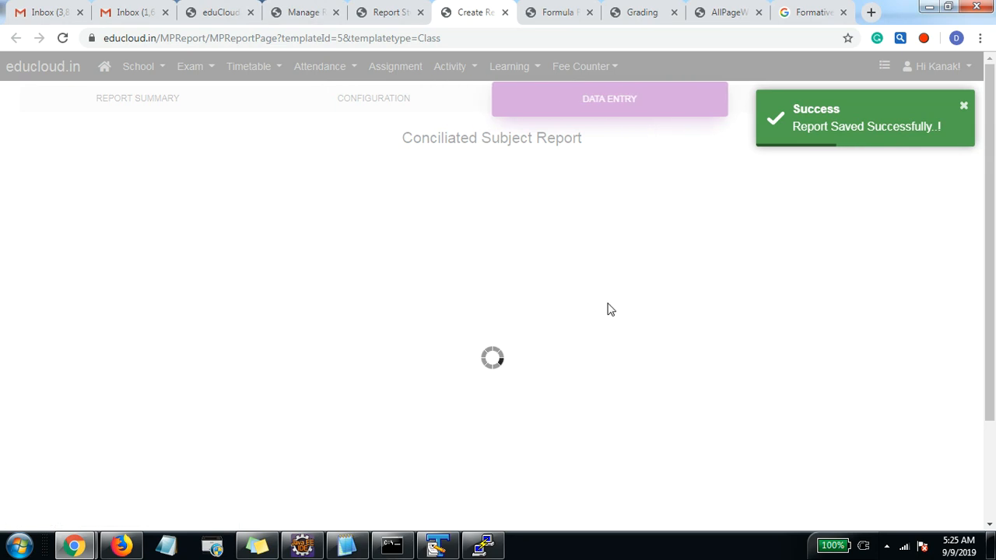
{"action": "left_click", "coordinate": [964, 106]}
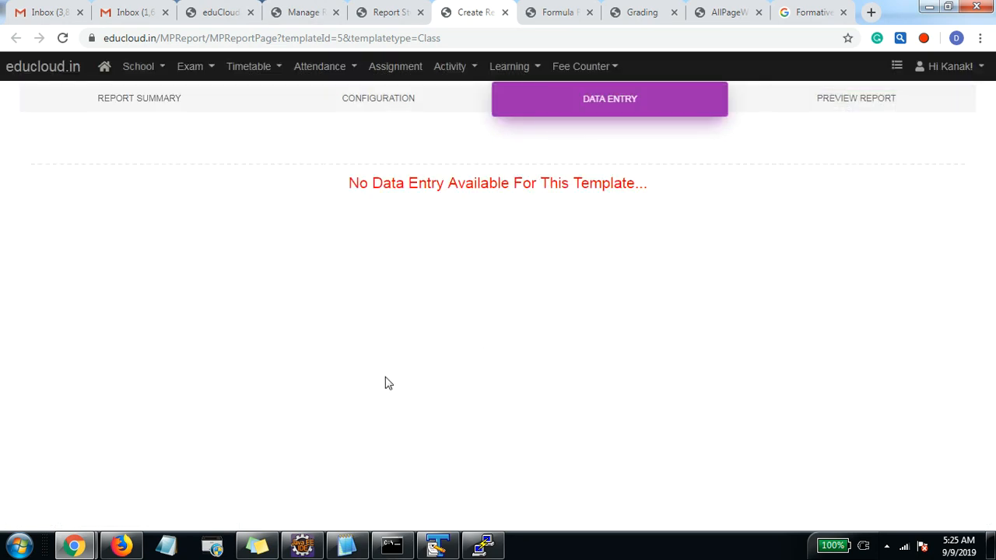
{"action": "left_click", "coordinate": [835, 102]}
{"action": "left_click_drag", "start_coordinate": [402, 443], "coordinate": [569, 415]}
{"action": "left_click", "coordinate": [468, 250]}
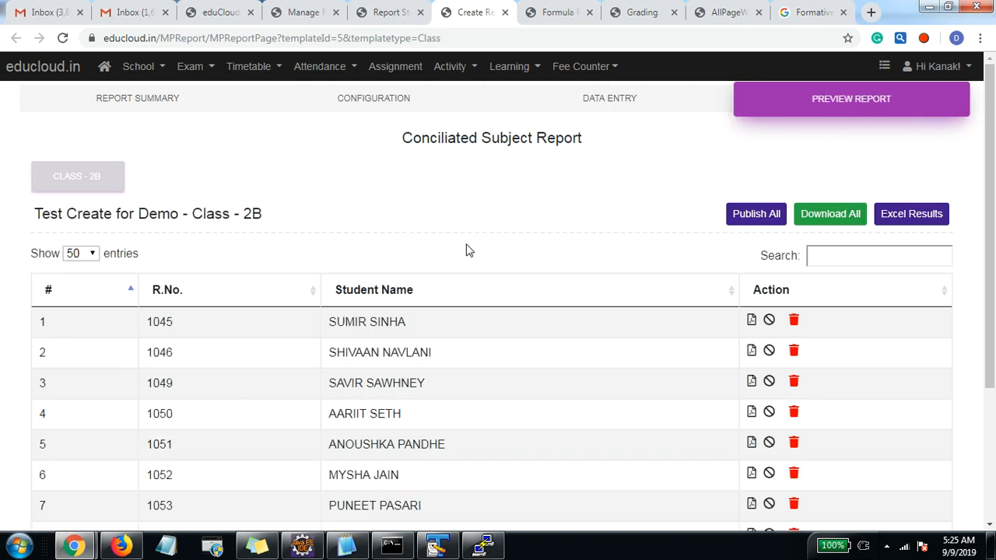
{"action": "scroll", "coordinate": [465, 376], "scroll_direction": "down", "scroll_amount": 3}
{"action": "scroll", "coordinate": [464, 376], "scroll_direction": "up", "scroll_amount": 3}
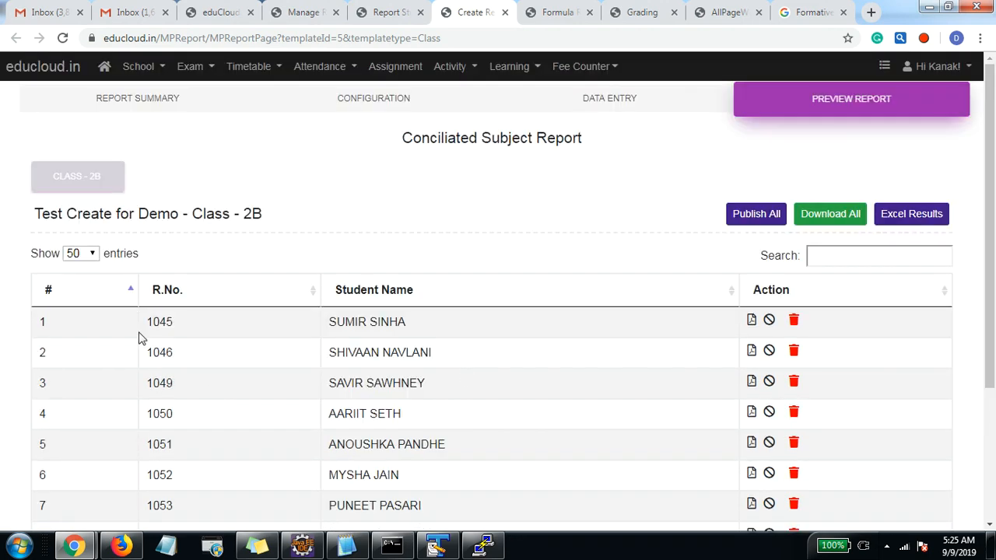
Step: Generate the report card for the student in row 1, download it and open the PDF
{"action": "left_click", "coordinate": [751, 328]}
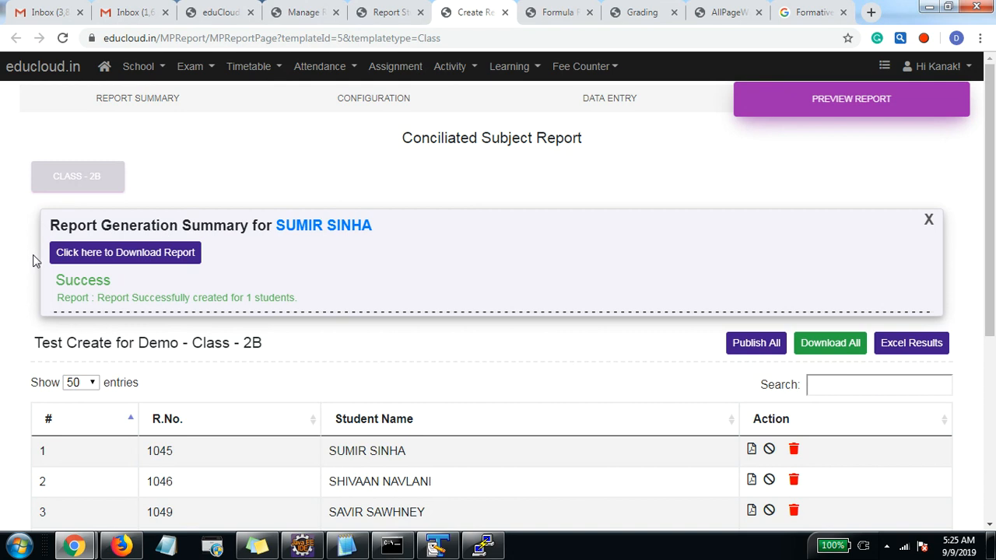
{"action": "left_click", "coordinate": [130, 253]}
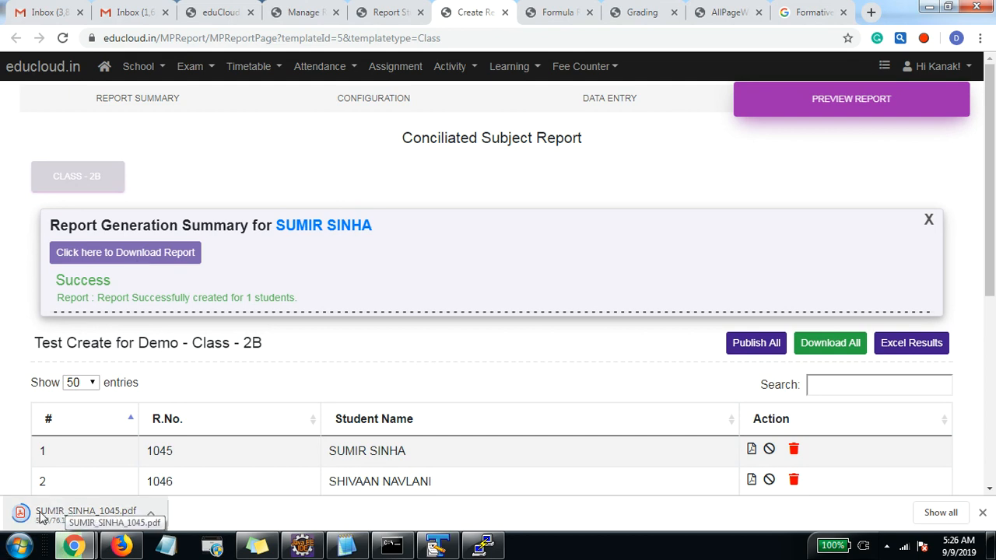
{"action": "left_click", "coordinate": [59, 518]}
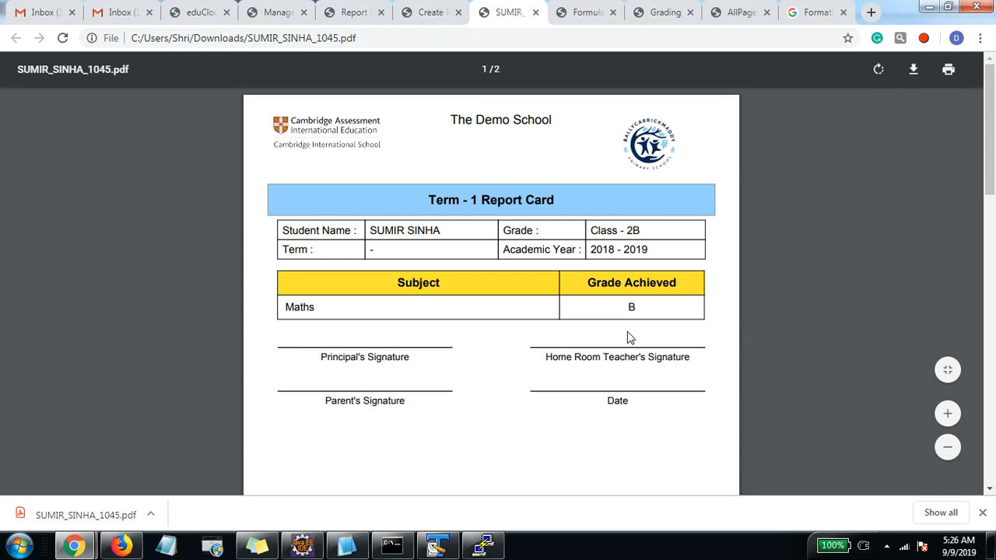
Step: Examine the report card's Maths page, including the assessment details, teacher's comment and each syllabus entry
{"action": "scroll", "coordinate": [630, 337], "scroll_direction": "down", "scroll_amount": 10}
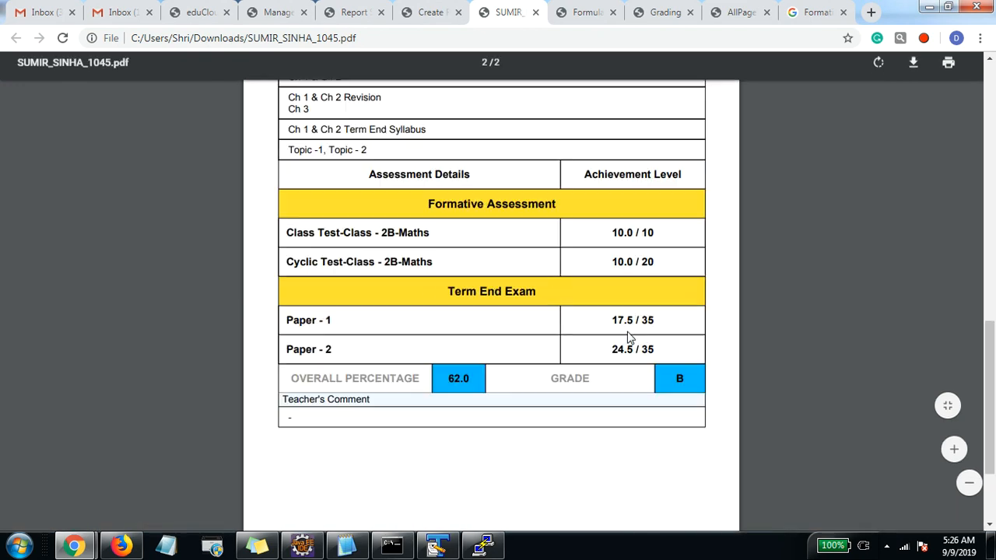
{"action": "scroll", "coordinate": [627, 333], "scroll_direction": "up", "scroll_amount": 3}
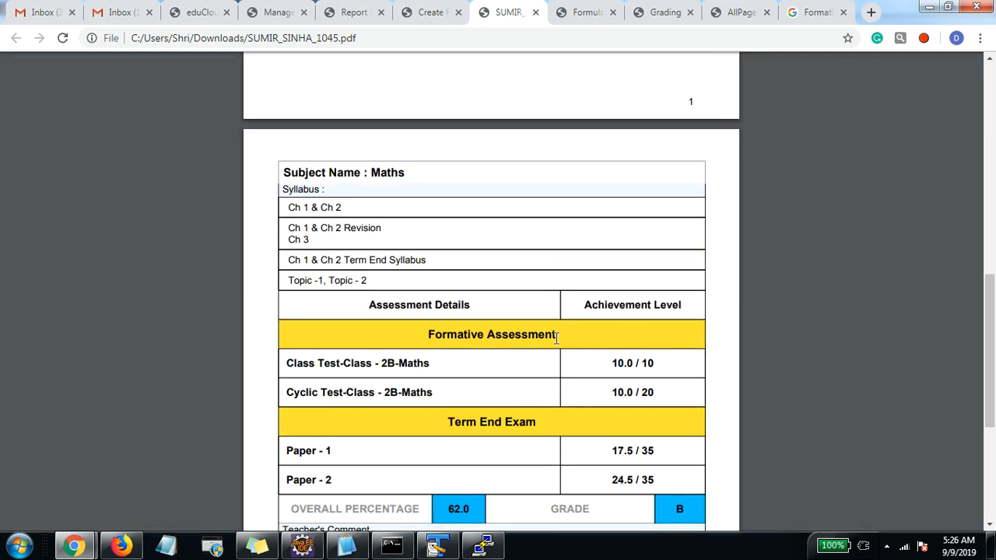
{"action": "double_click", "coordinate": [301, 188]}
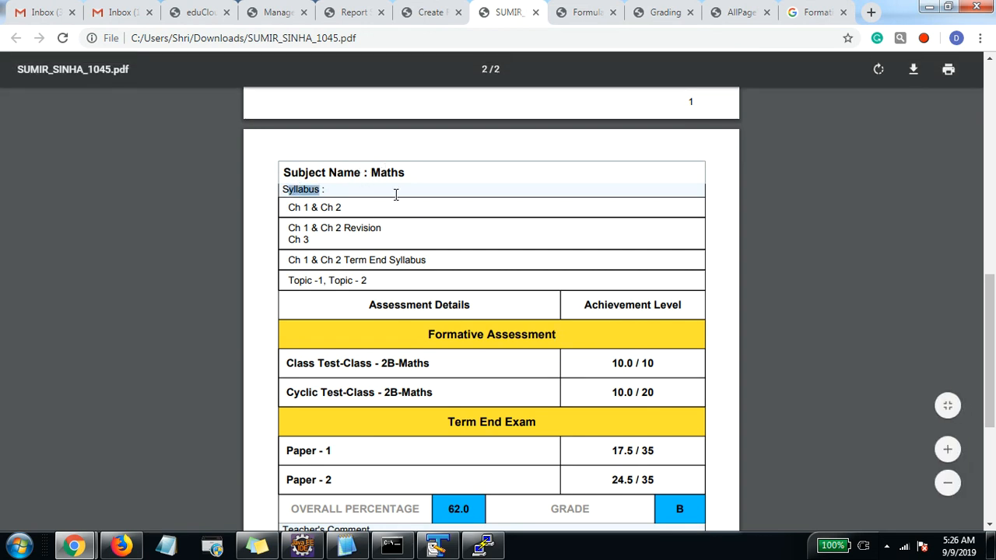
{"action": "triple_click", "coordinate": [295, 206]}
{"action": "left_click_drag", "start_coordinate": [283, 232], "coordinate": [358, 222]}
{"action": "left_click", "coordinate": [370, 239]}
{"action": "left_click_drag", "start_coordinate": [295, 205], "coordinate": [382, 207]}
{"action": "left_click_drag", "start_coordinate": [290, 231], "coordinate": [395, 238]}
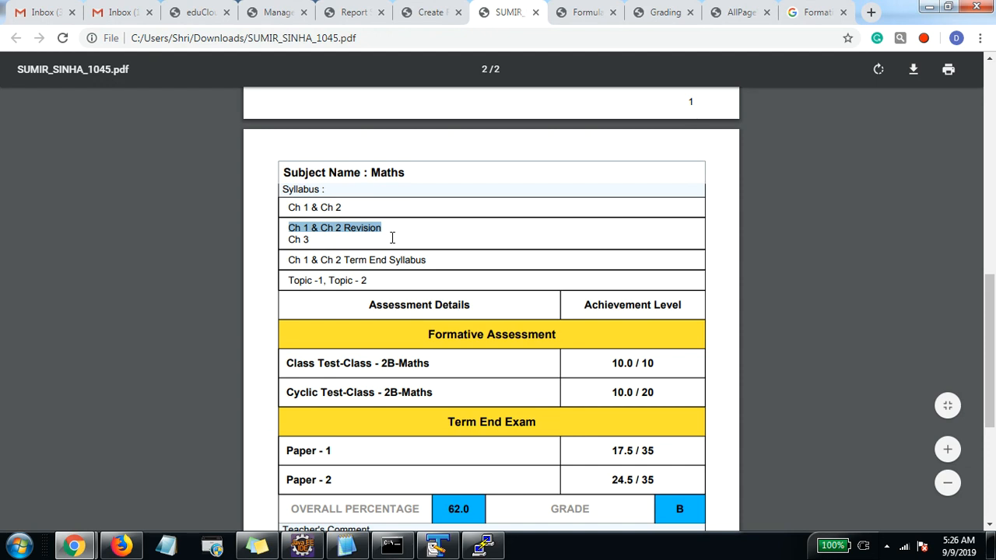
{"action": "left_click_drag", "start_coordinate": [283, 262], "coordinate": [503, 272]}
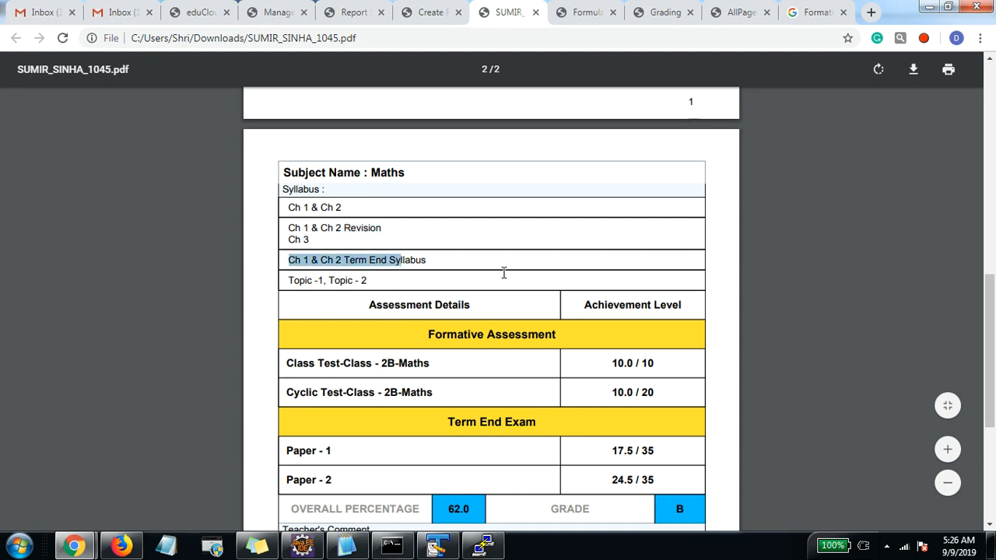
Step: Review the remaining Maths syllabus topics, then the whole syllabus list from Ch 1 & Ch 2 down to Topic -1, Topic - 2
{"action": "left_click_drag", "start_coordinate": [306, 282], "coordinate": [363, 282]}
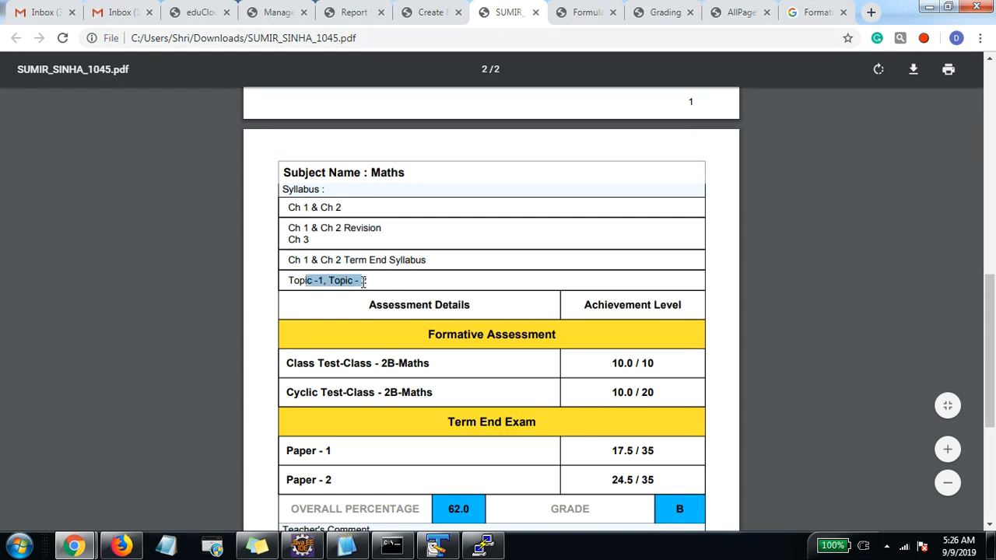
{"action": "left_click", "coordinate": [343, 249]}
{"action": "left_click_drag", "start_coordinate": [289, 207], "coordinate": [332, 287]}
{"action": "scroll", "coordinate": [344, 306], "scroll_direction": "down", "scroll_amount": 3}
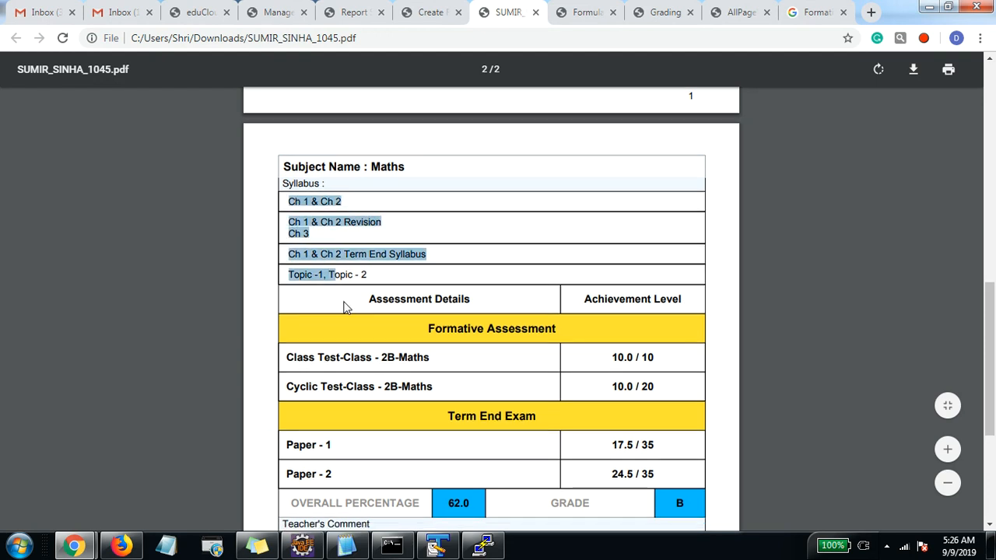
{"action": "scroll", "coordinate": [474, 255], "scroll_direction": "up", "scroll_amount": 3}
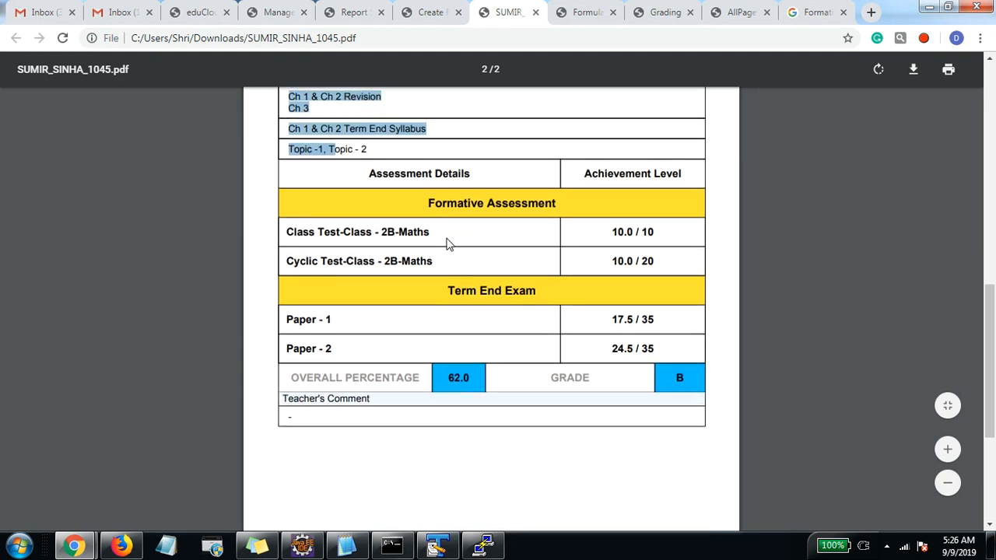
Step: Compare the class test, cyclic test and term end paper marks with the overall percentage, and check the teacher's comment on the Maths page
{"action": "left_click", "coordinate": [432, 255]}
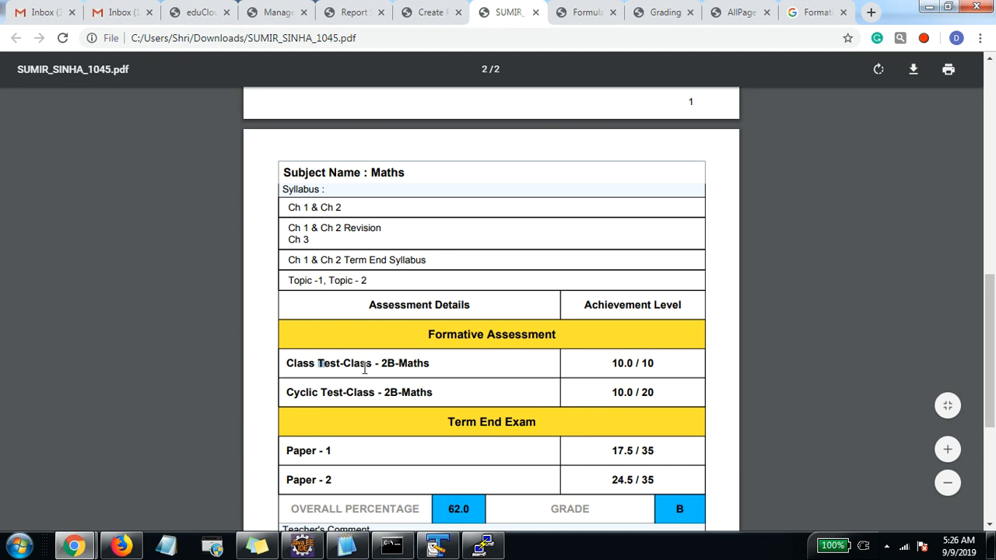
{"action": "left_click_drag", "start_coordinate": [364, 369], "coordinate": [403, 369]}
{"action": "left_click_drag", "start_coordinate": [315, 397], "coordinate": [377, 397]}
{"action": "left_click", "coordinate": [304, 452]}
{"action": "left_click_drag", "start_coordinate": [627, 363], "coordinate": [646, 428]}
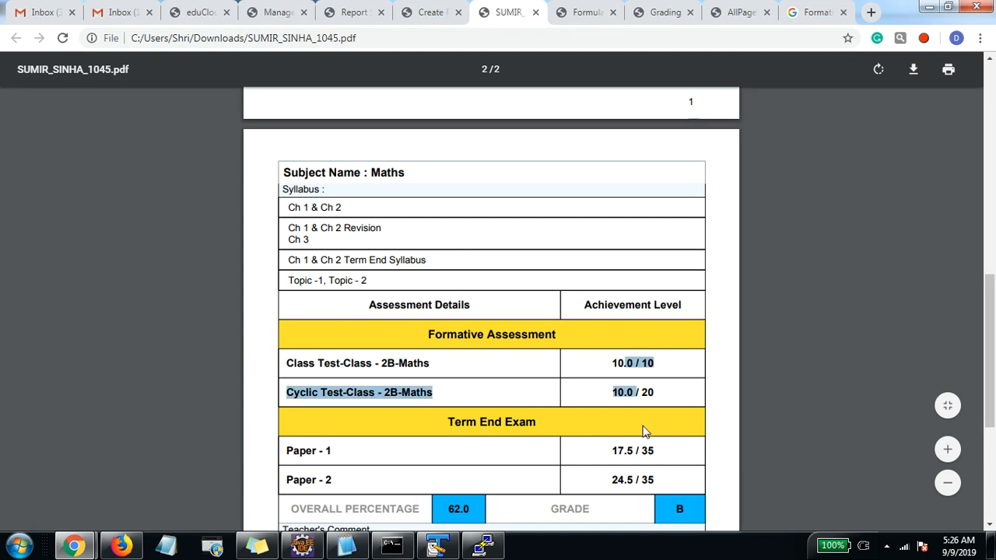
{"action": "scroll", "coordinate": [547, 436], "scroll_direction": "down", "scroll_amount": 2}
{"action": "left_click", "coordinate": [455, 436]}
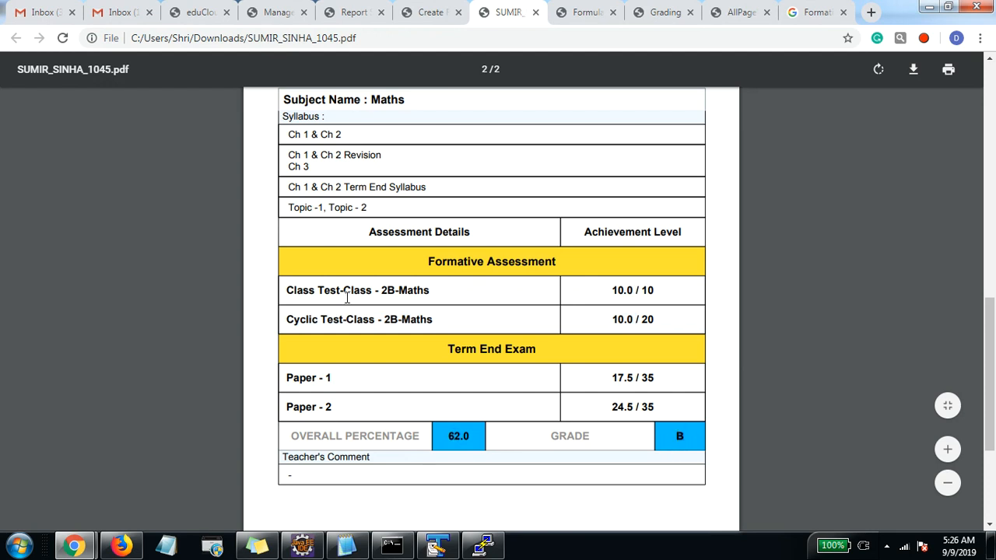
{"action": "left_click_drag", "start_coordinate": [288, 292], "coordinate": [429, 289]}
{"action": "left_click", "coordinate": [430, 289]}
{"action": "left_click_drag", "start_coordinate": [321, 294], "coordinate": [379, 287]}
{"action": "left_click", "coordinate": [379, 286]}
{"action": "scroll", "coordinate": [380, 286], "scroll_direction": "down", "scroll_amount": 2}
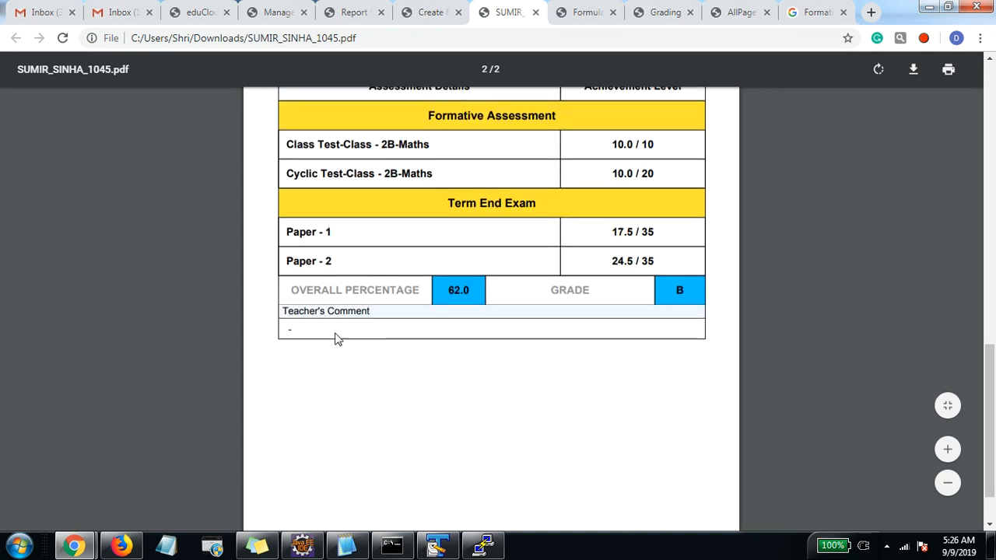
{"action": "scroll", "coordinate": [336, 339], "scroll_direction": "down", "scroll_amount": 1}
{"action": "scroll", "coordinate": [339, 340], "scroll_direction": "up", "scroll_amount": 8}
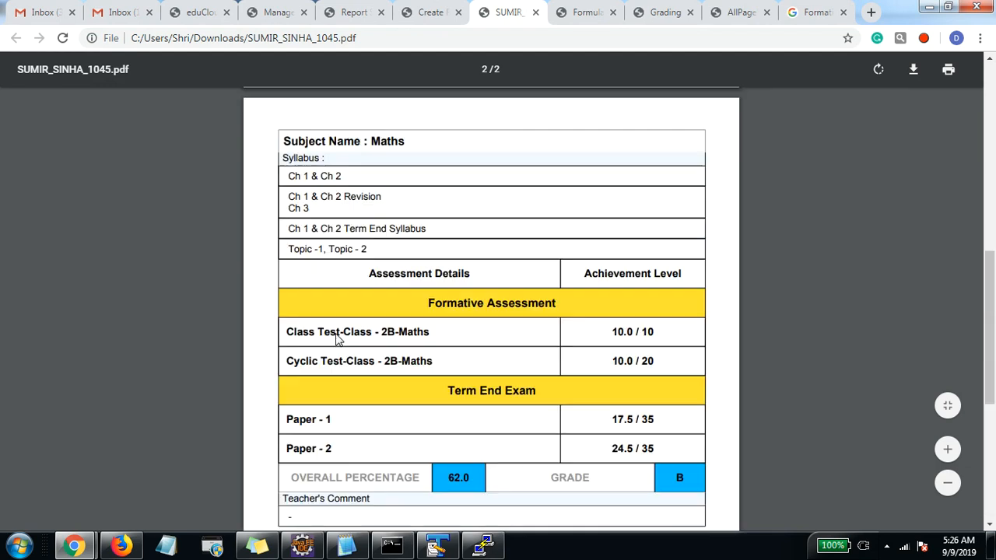
{"action": "scroll", "coordinate": [343, 338], "scroll_direction": "down", "scroll_amount": 7}
{"action": "scroll", "coordinate": [350, 338], "scroll_direction": "up", "scroll_amount": 6}
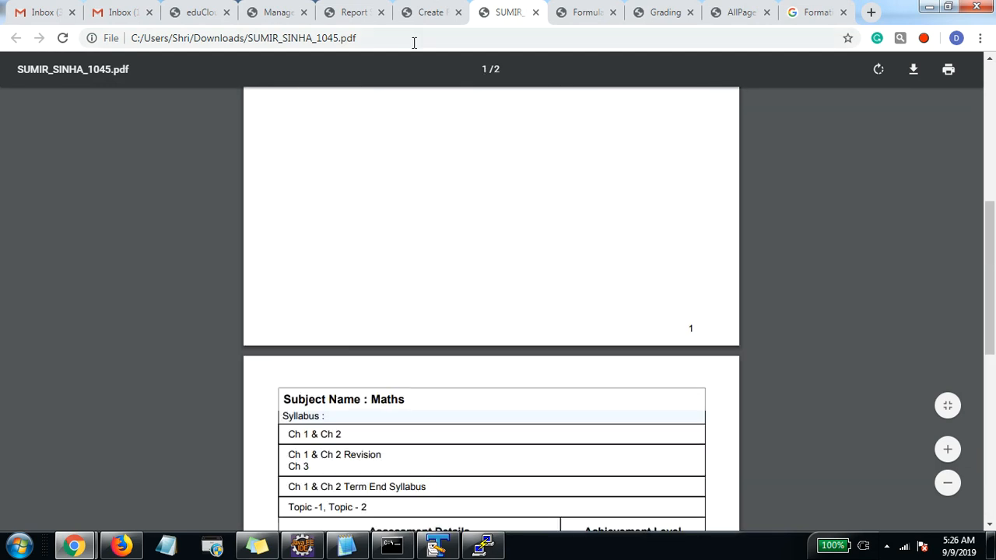
Step: Generate the report cards for all Class - 2B students, then download and open the combined PDF
{"action": "left_click", "coordinate": [427, 14]}
{"action": "scroll", "coordinate": [724, 372], "scroll_direction": "down", "scroll_amount": 2}
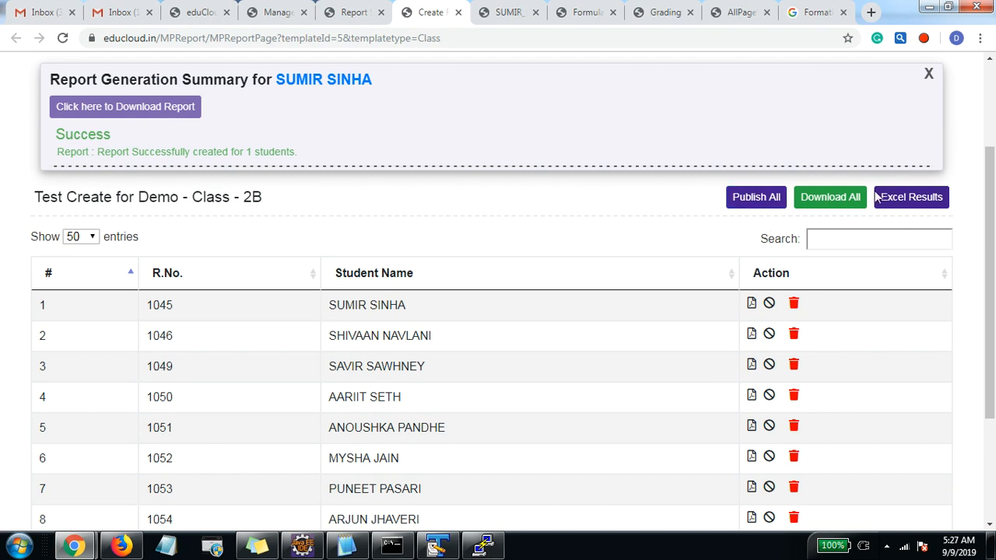
{"action": "left_click", "coordinate": [829, 199]}
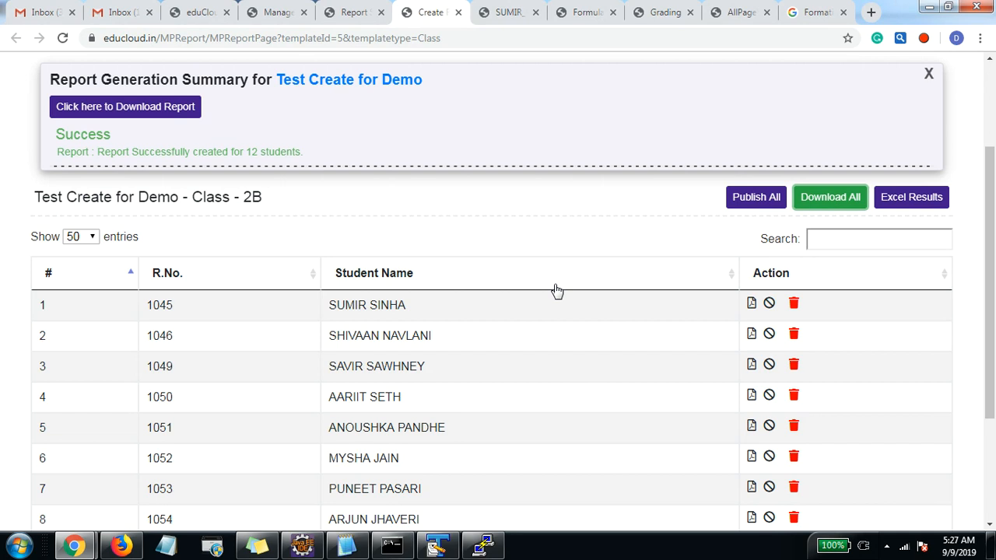
{"action": "scroll", "coordinate": [372, 316], "scroll_direction": "up", "scroll_amount": 2}
{"action": "left_click", "coordinate": [137, 253]}
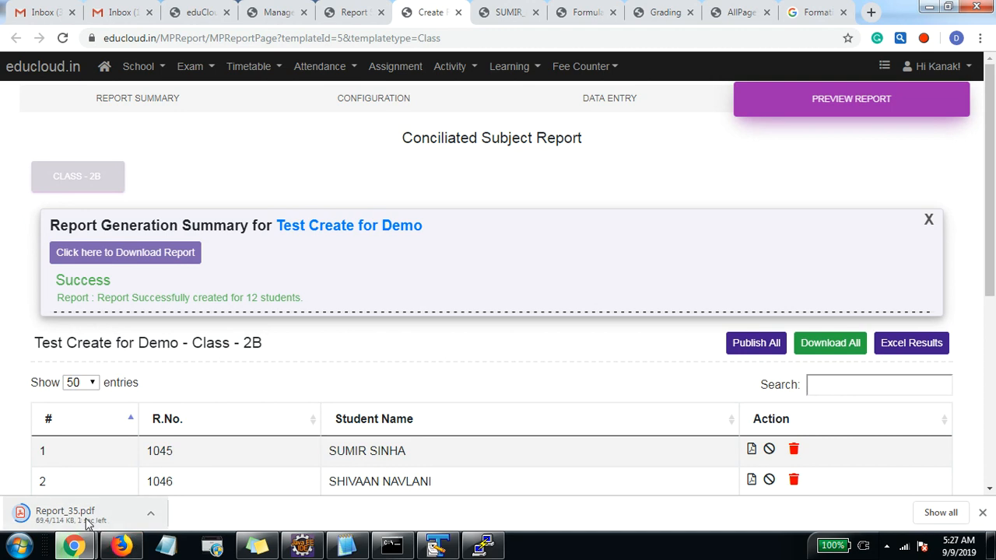
{"action": "left_click", "coordinate": [51, 513]}
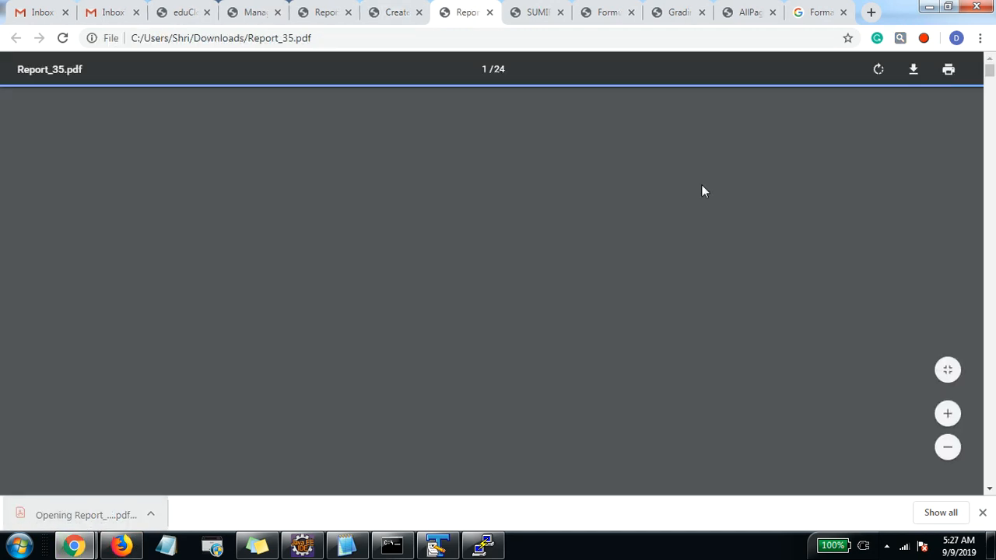
Step: Look through the first report cards in the combined PDF and search the document for "good"
{"action": "scroll", "coordinate": [483, 321], "scroll_direction": "down", "scroll_amount": 5}
{"action": "scroll", "coordinate": [482, 321], "scroll_direction": "down", "scroll_amount": 15}
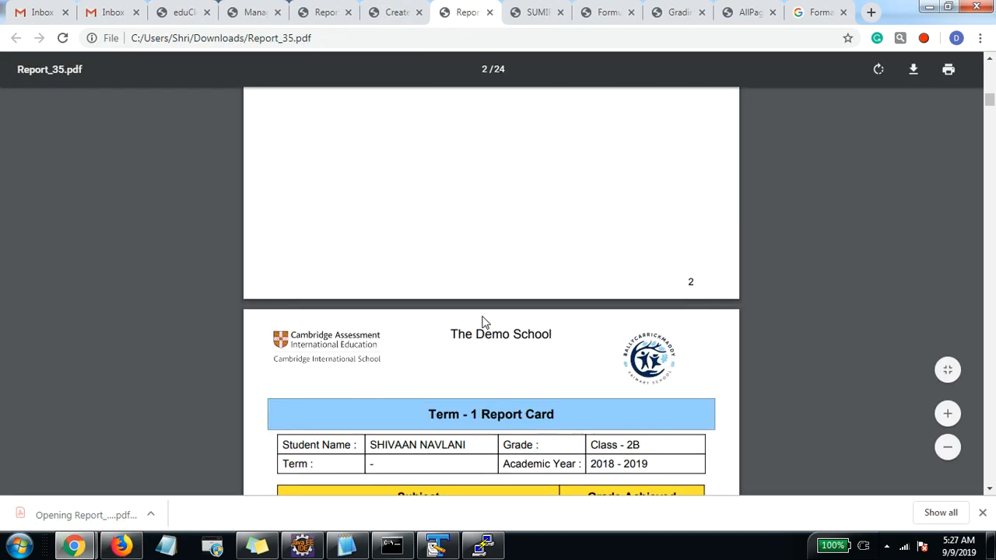
{"action": "scroll", "coordinate": [489, 321], "scroll_direction": "down", "scroll_amount": 5}
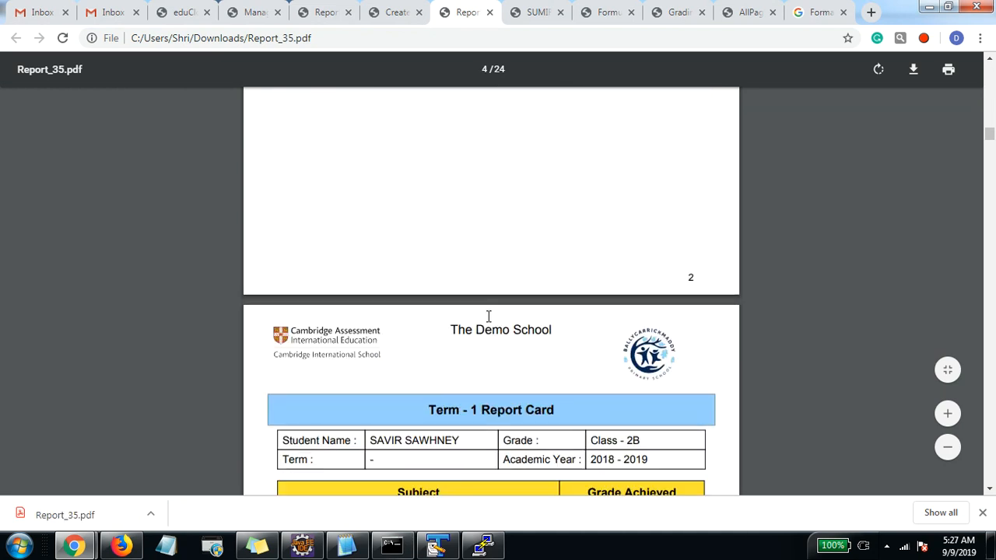
{"action": "key", "text": "ctrl+f"}
{"action": "type", "text": "godo"}
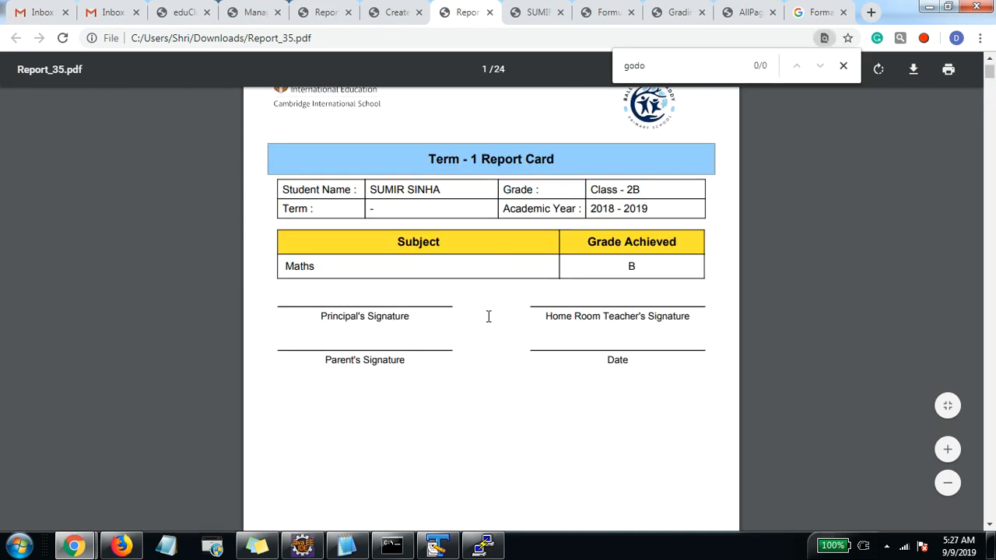
{"action": "key", "text": "BackSpace"}
{"action": "key", "text": "BackSpace"}
{"action": "key", "text": "BackSpace"}
{"action": "type", "text": "go"}
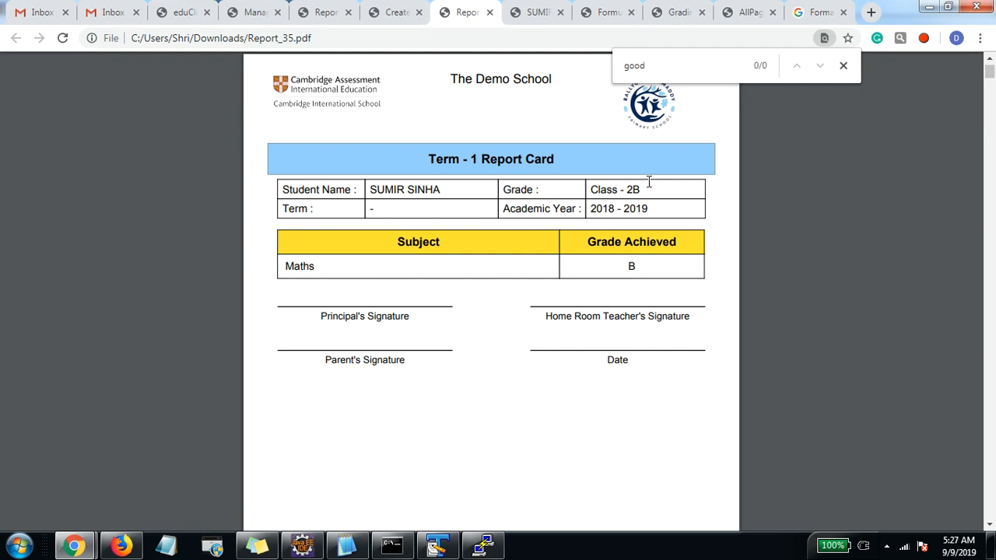
Step: Examine the grades, assessment marks and teacher's comments across several students' report cards, and dismiss the text search
{"action": "scroll", "coordinate": [585, 300], "scroll_direction": "down", "scroll_amount": 5}
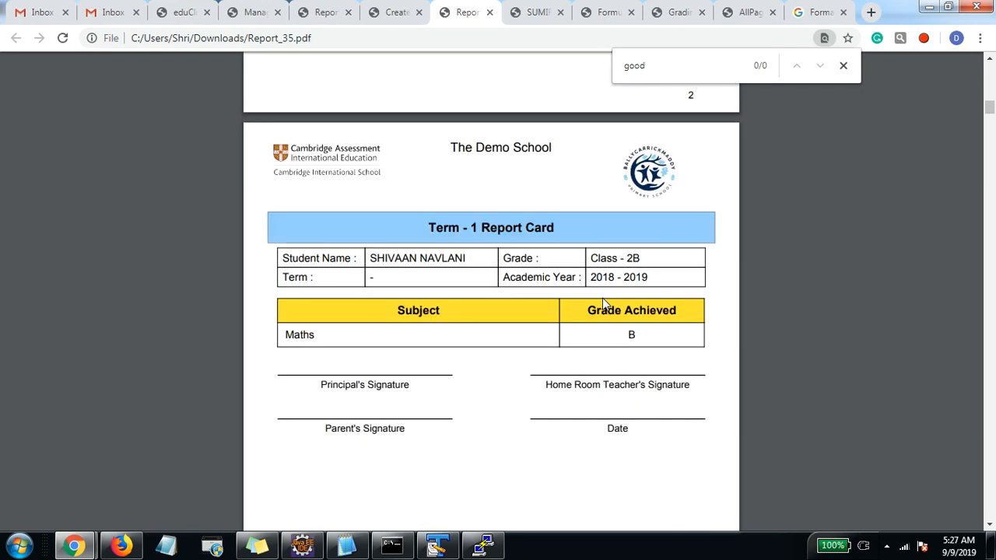
{"action": "scroll", "coordinate": [785, 294], "scroll_direction": "down", "scroll_amount": 10}
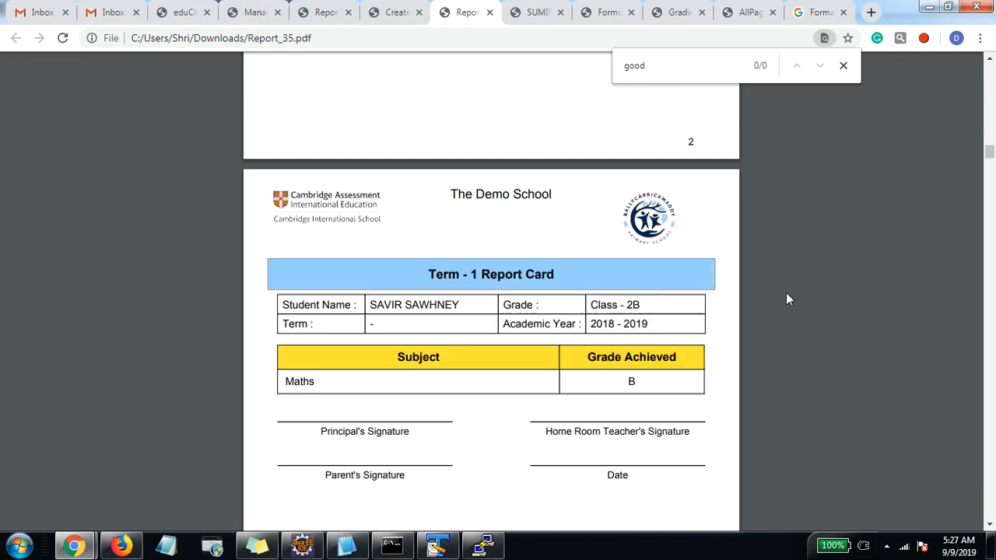
{"action": "scroll", "coordinate": [786, 299], "scroll_direction": "down", "scroll_amount": 15}
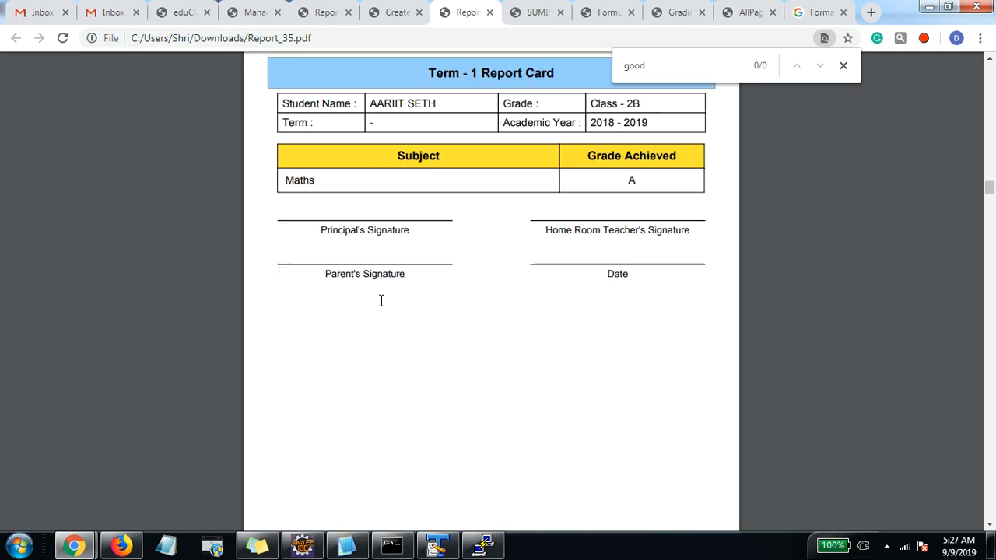
{"action": "scroll", "coordinate": [382, 301], "scroll_direction": "down", "scroll_amount": 4}
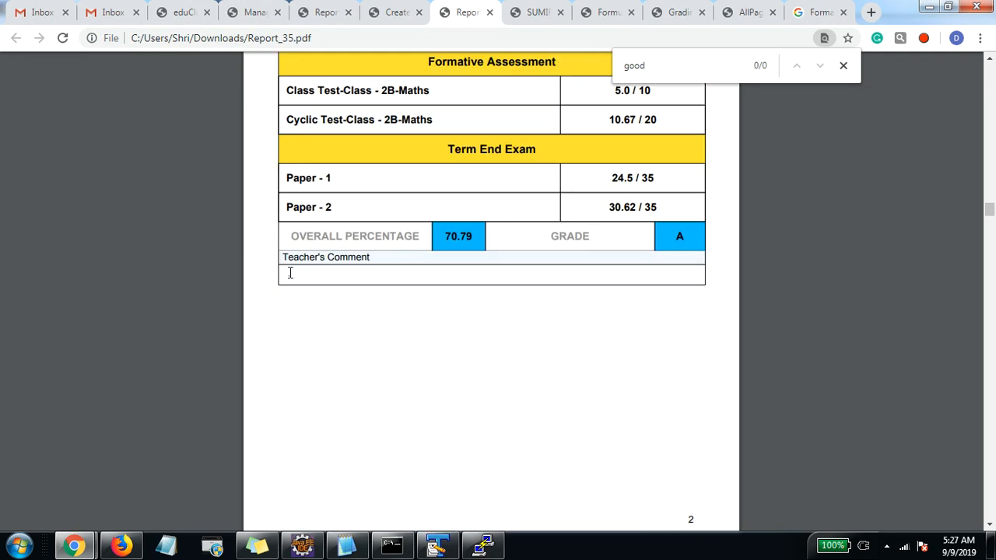
{"action": "scroll", "coordinate": [389, 363], "scroll_direction": "down", "scroll_amount": 15}
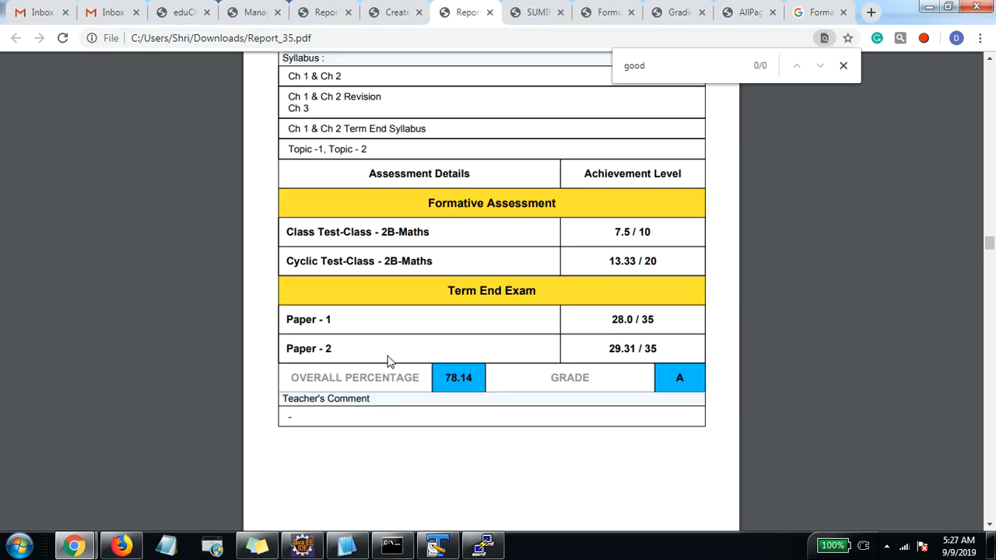
{"action": "scroll", "coordinate": [402, 341], "scroll_direction": "down", "scroll_amount": 5}
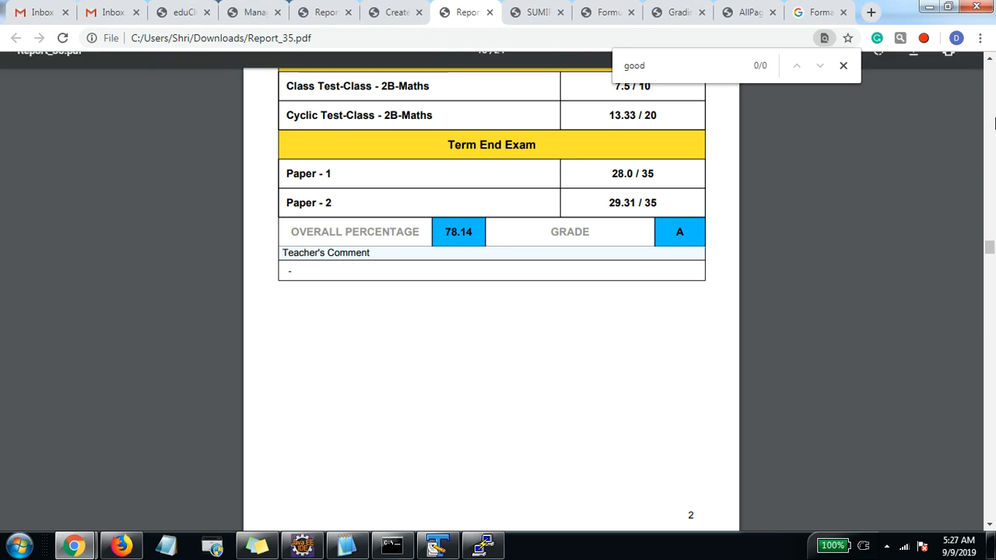
{"action": "left_click", "coordinate": [843, 67]}
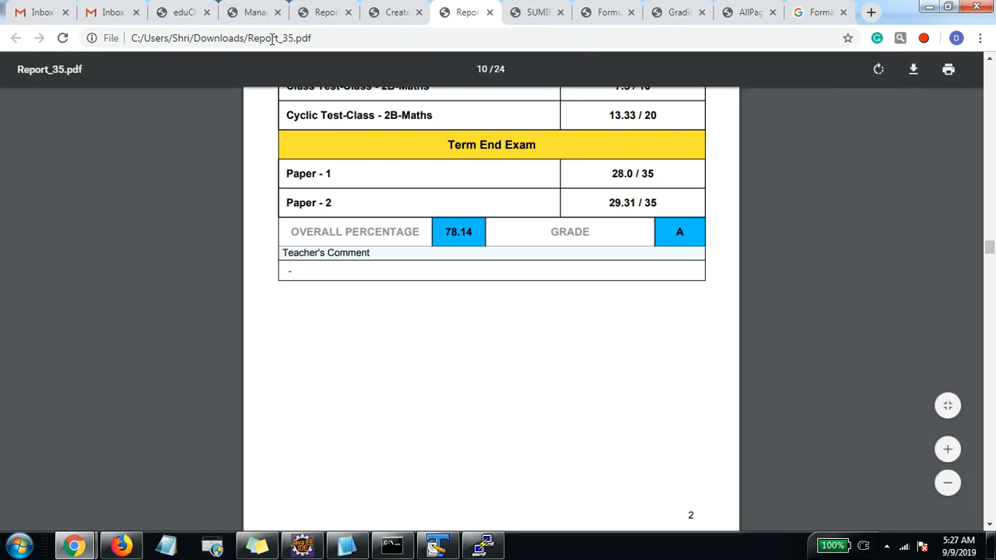
Step: Try to export the Class - 2B report results to Excel from the report preview, and leave the export page
{"action": "left_click", "coordinate": [397, 13]}
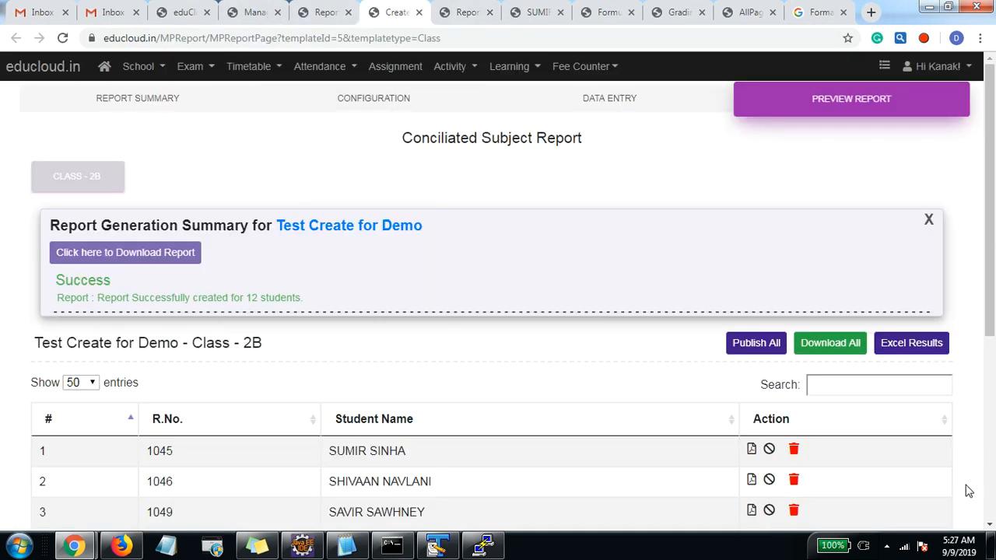
{"action": "left_click", "coordinate": [912, 348]}
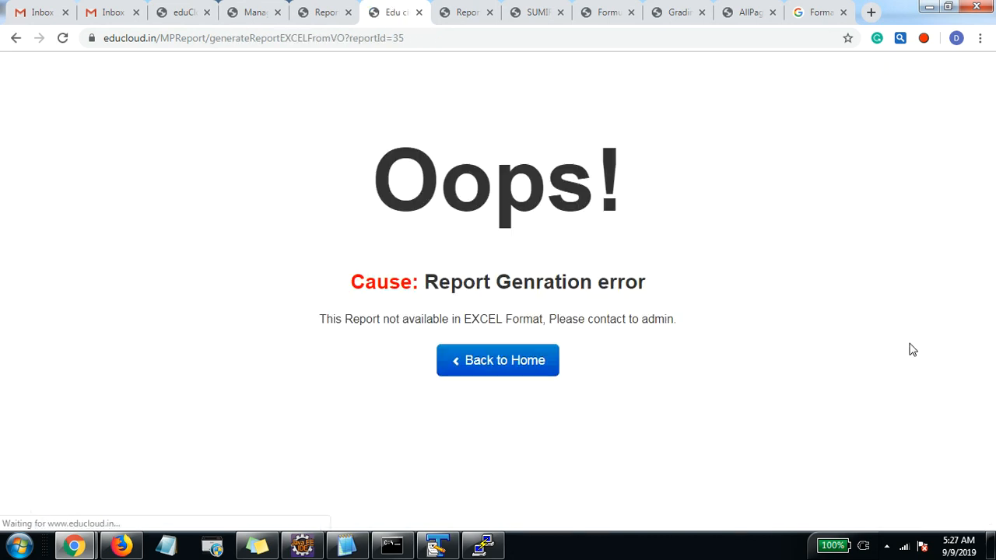
{"action": "left_click", "coordinate": [496, 364]}
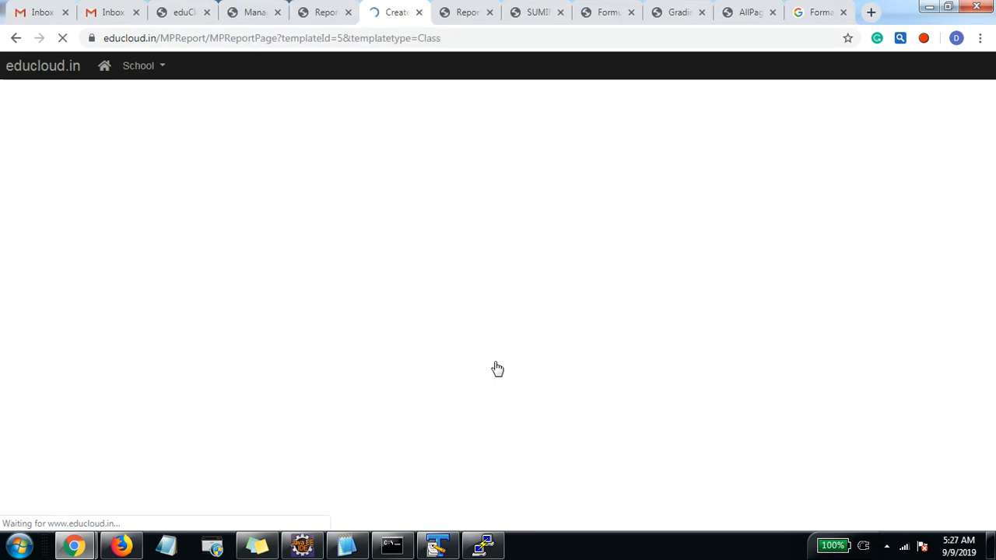